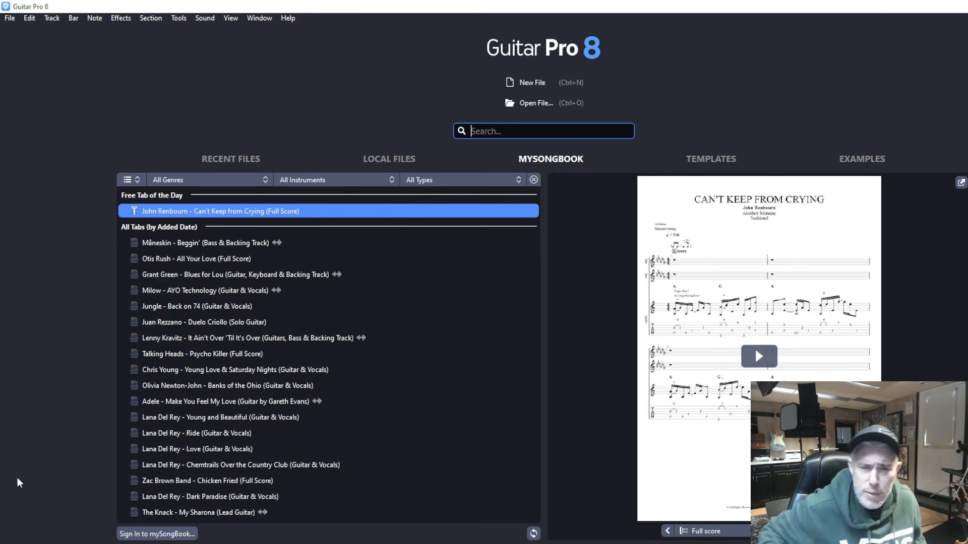
- Create a new file with a steel-string acoustic guitar track in standard tuning
left_click(534, 82)
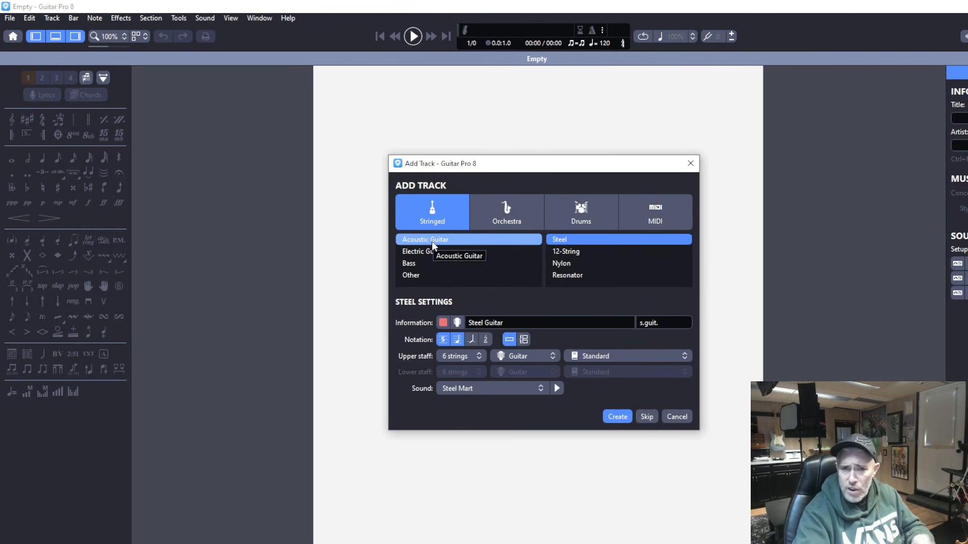
left_click(617, 417)
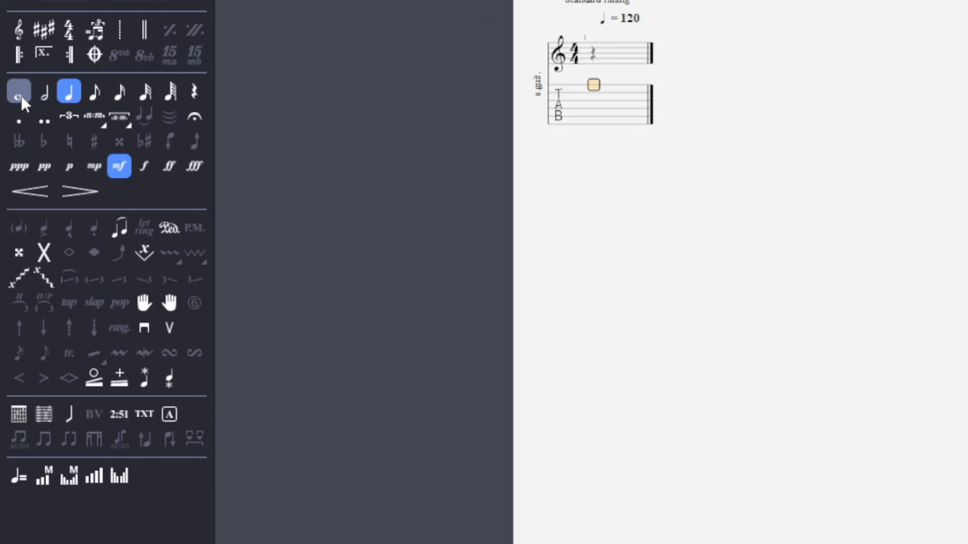
- Try whole, half, quarter, eighth and sixteenth durations on the first beat, and set it back to a quarter note
left_click(22, 95)
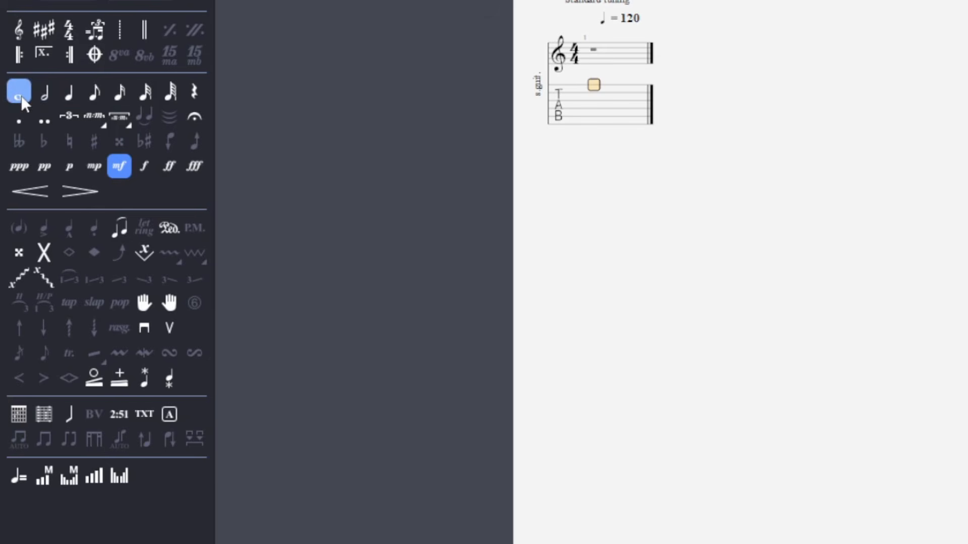
left_click(42, 98)
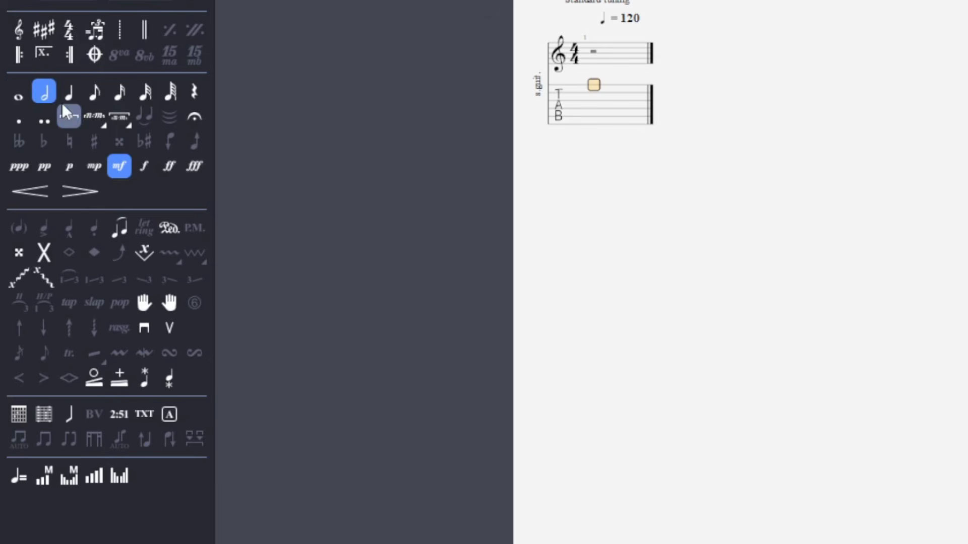
left_click(64, 98)
left_click(90, 95)
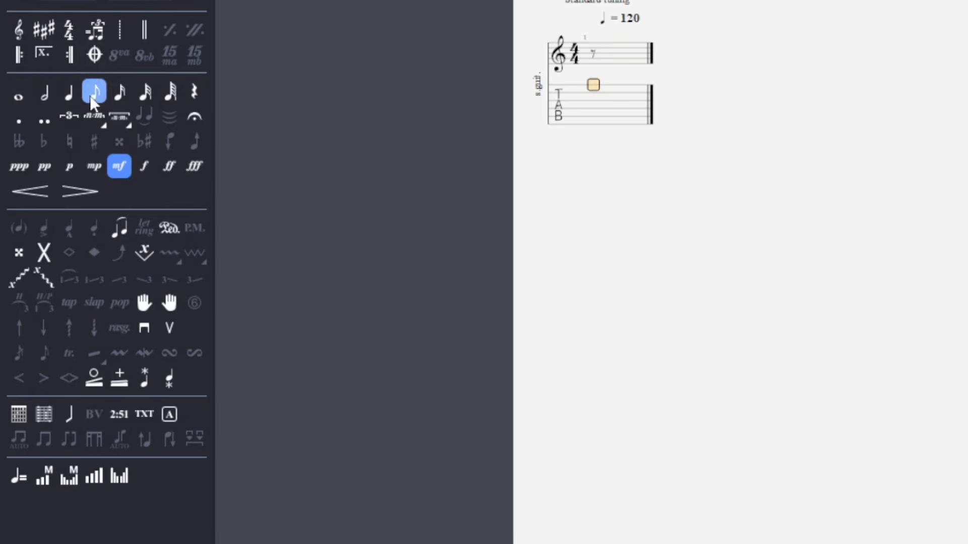
left_click(117, 99)
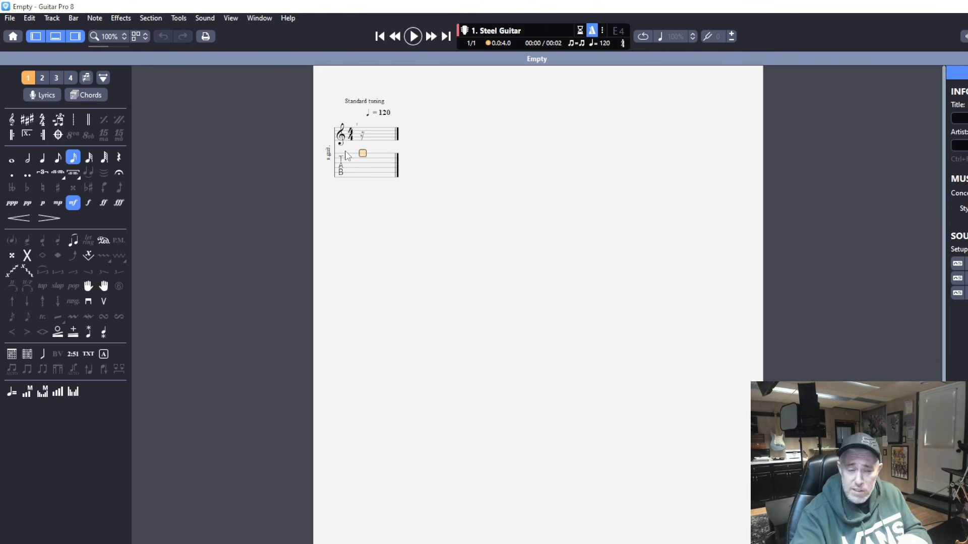
left_click(42, 158)
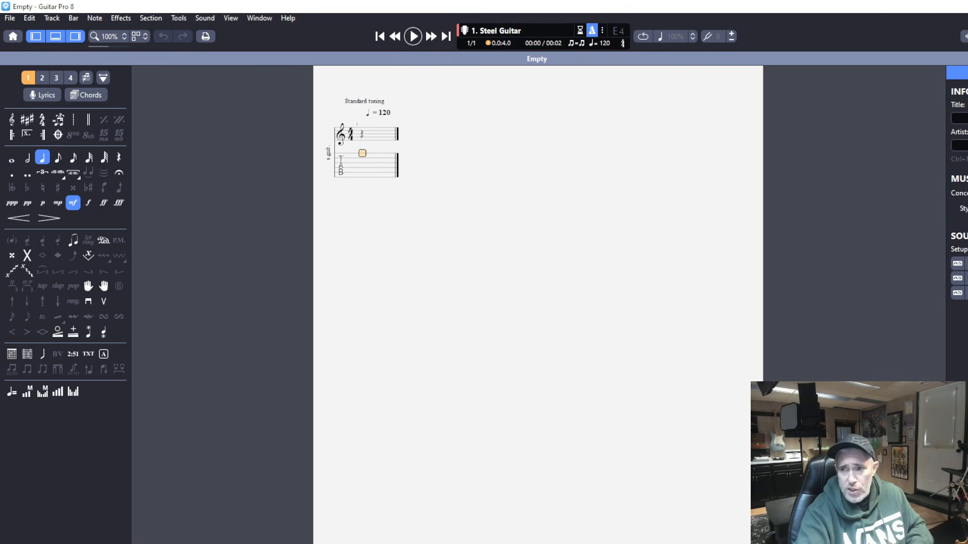
- Show the virtual fretboard and place it over the score page below the staff
left_click(964, 36)
left_click_drag(452, 448, 427, 374)
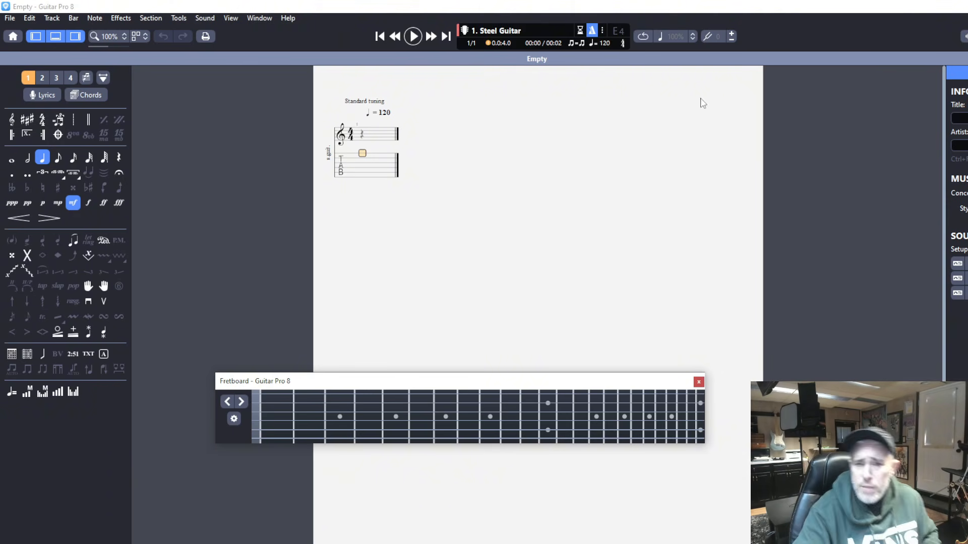
left_click_drag(436, 389, 382, 318)
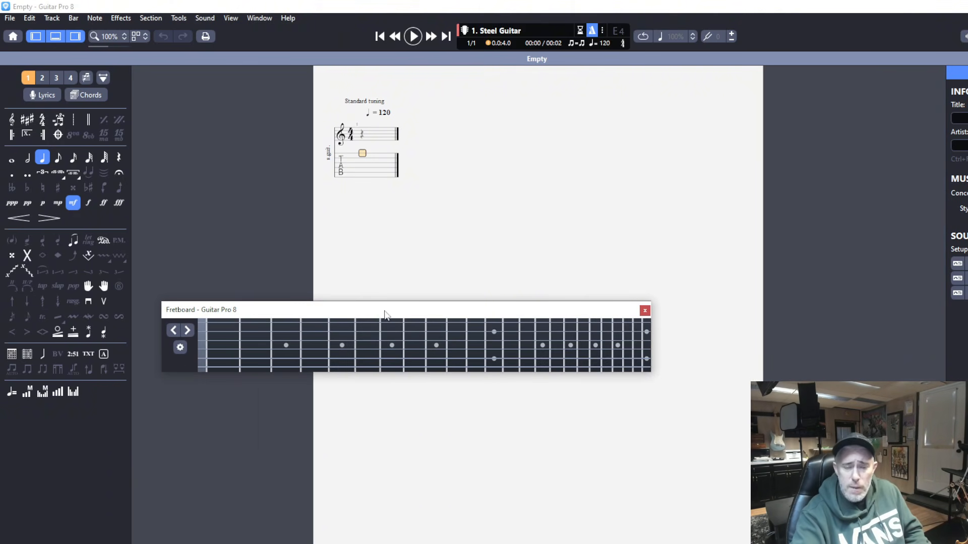
- Fill bar 1 with four quarter notes at the 12th fret of the high E string, and advance to bar 2
left_click(493, 323)
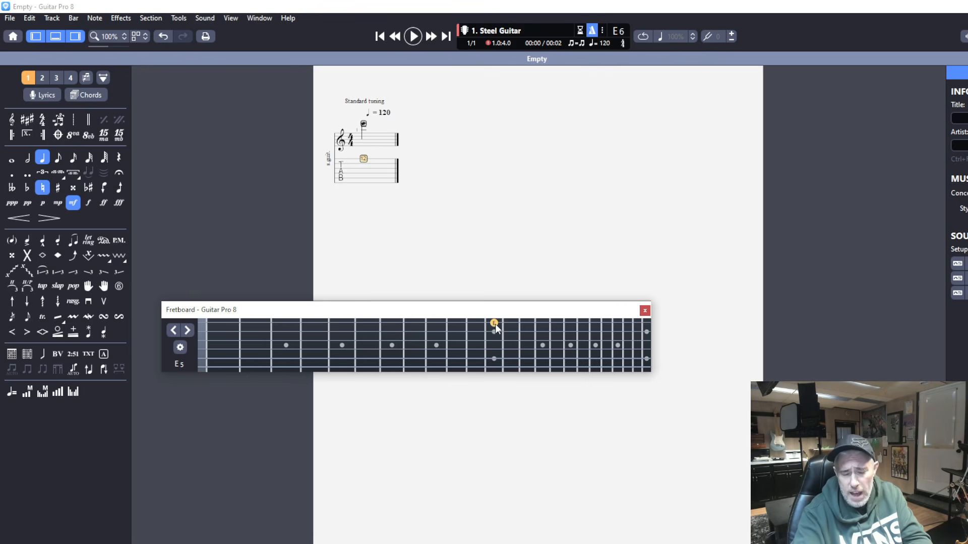
left_click(495, 324)
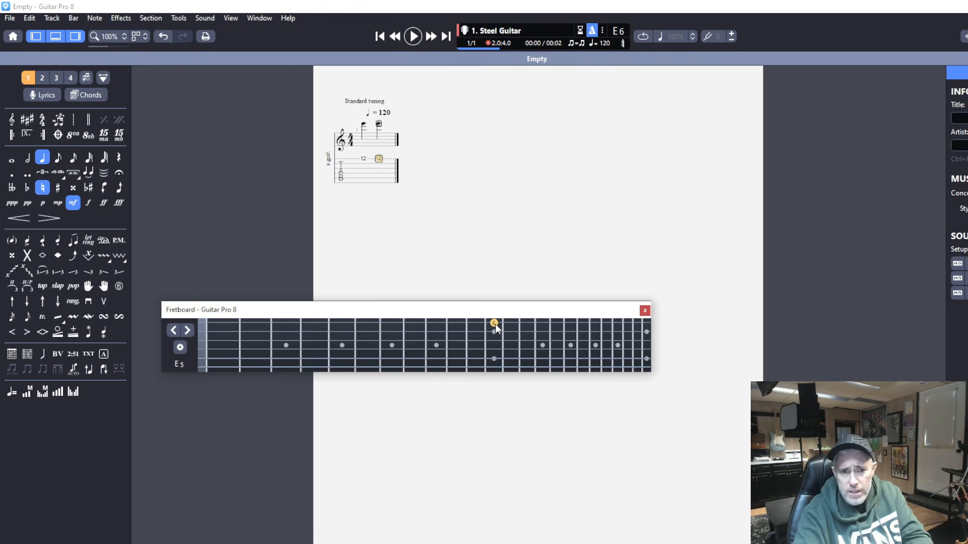
left_click(495, 324)
left_click(495, 323)
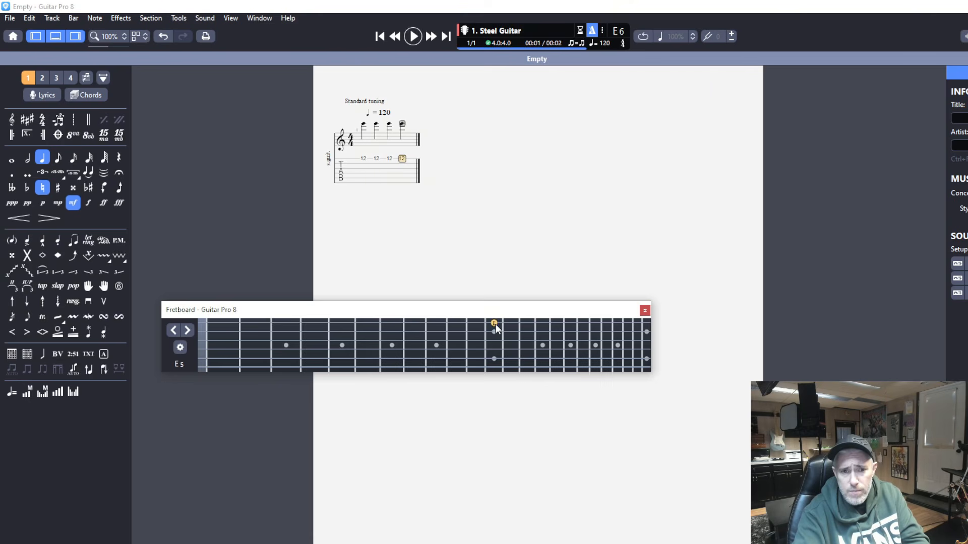
key("Right")
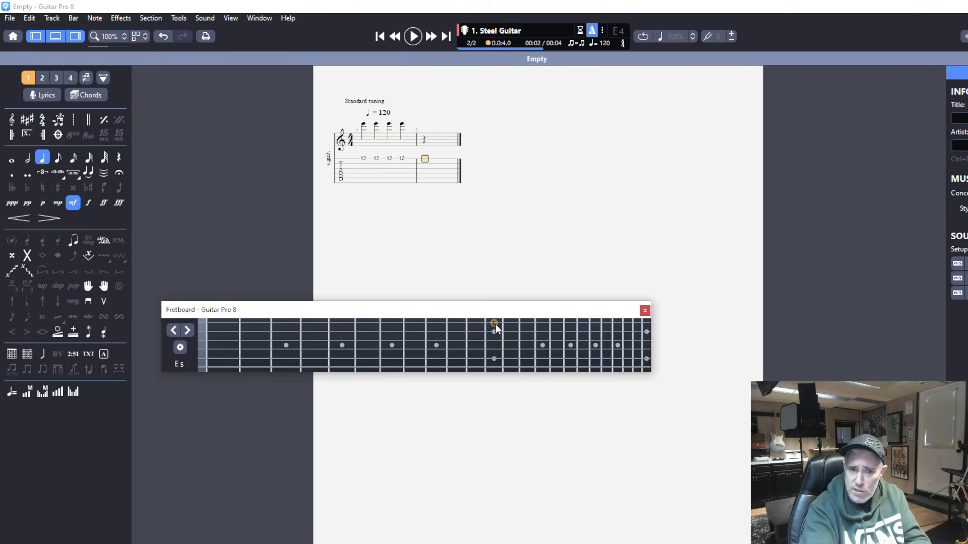
- Replace the fourth note of bar 1 with a quarter rest, and delete that beat
left_click(402, 160)
key("r")
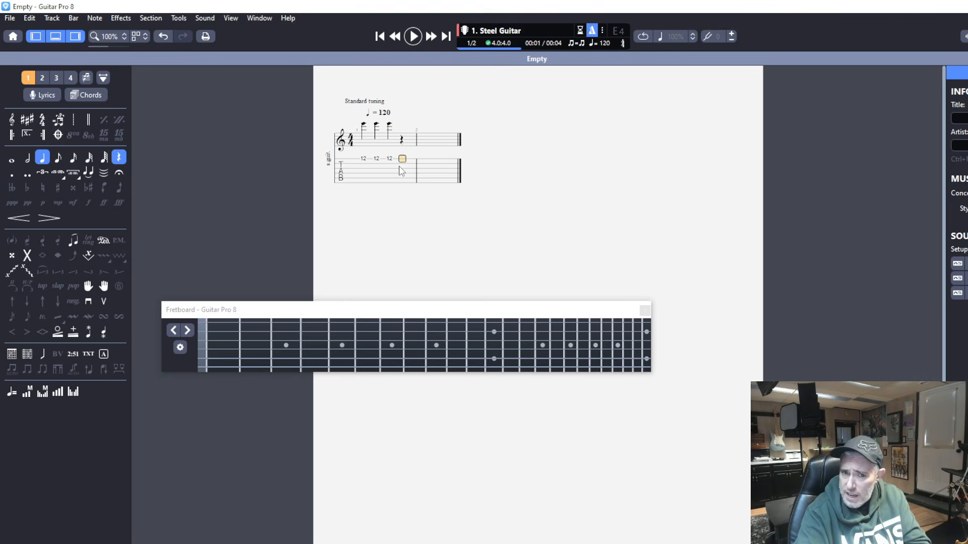
key("Delete")
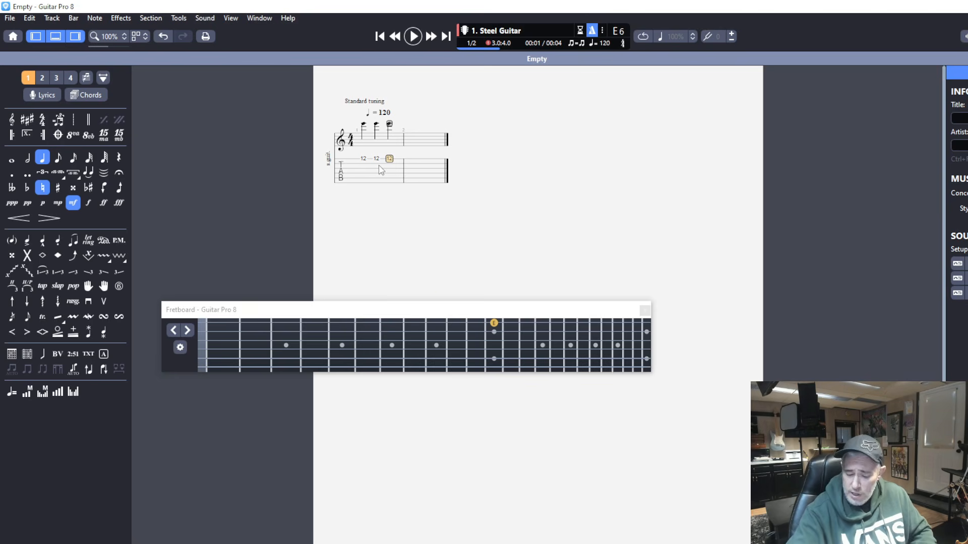
- Check the advance from the incomplete bar 1 into bar 2, and re-enter a 12th-fret high E quarter note as its fourth beat
key("Right")
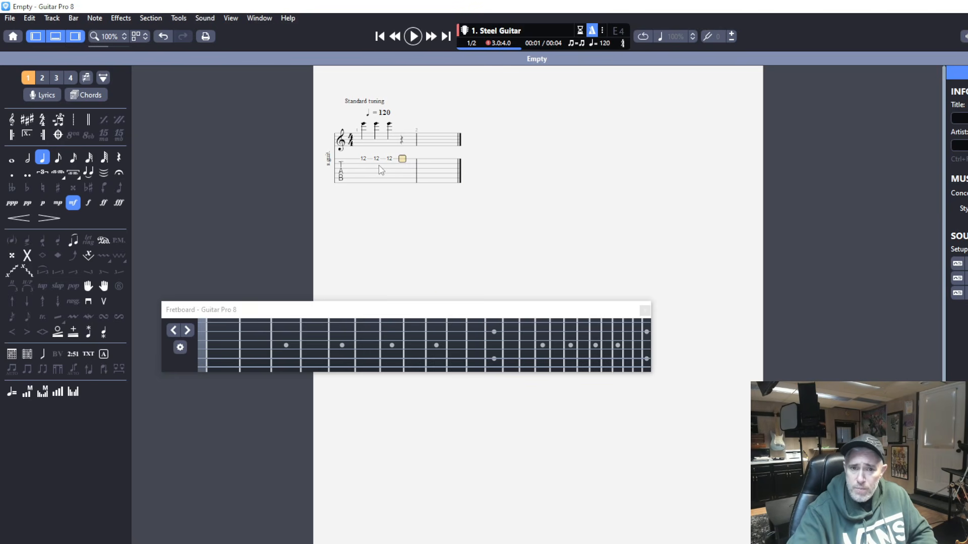
key("Right")
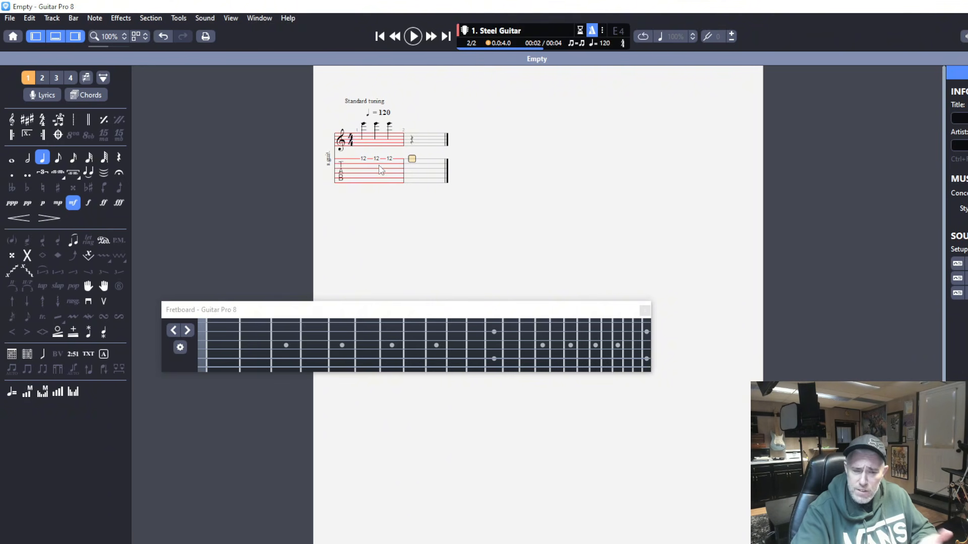
left_click(390, 159)
key("Right")
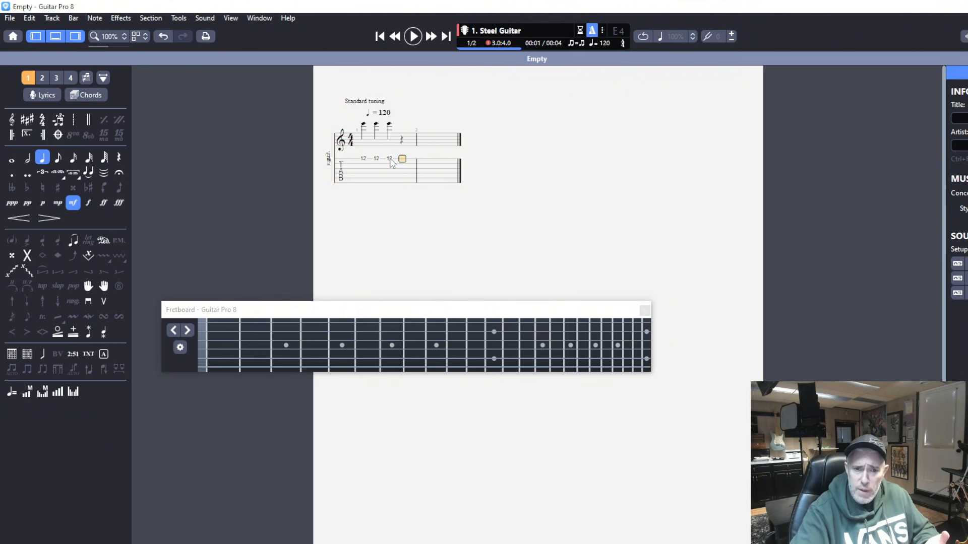
left_click(494, 323)
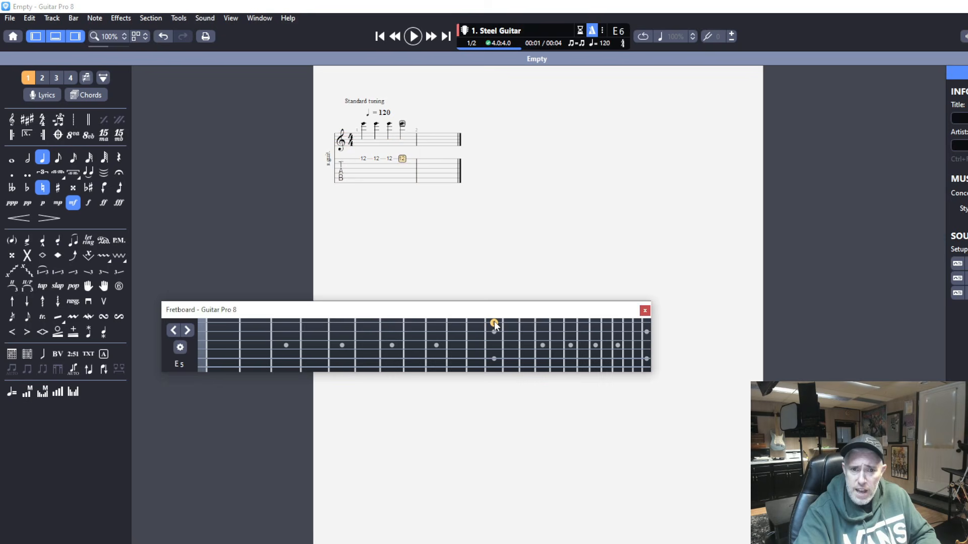
- Turn the second note of bar 1 into an eighth rest, and enter the 12th fret of the high E string in its place
left_click(377, 158)
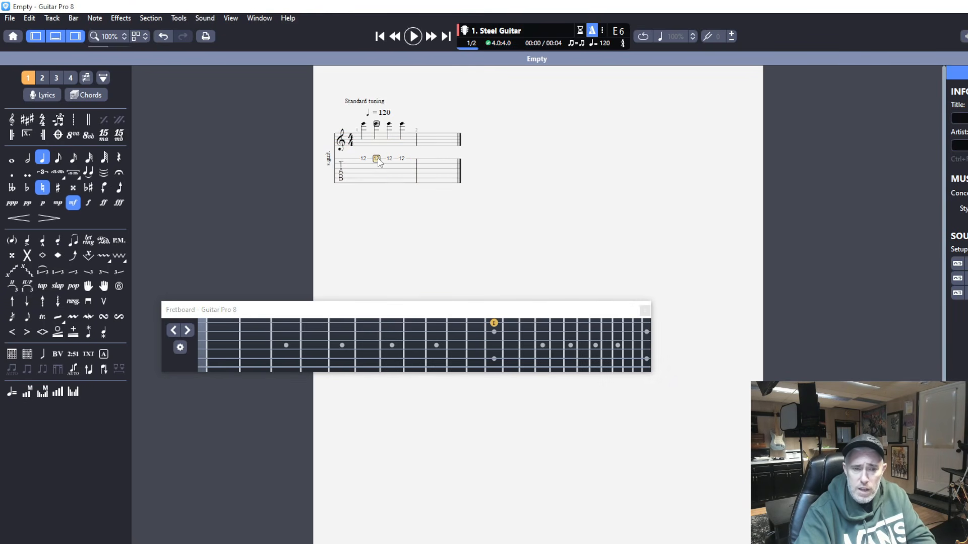
key("r")
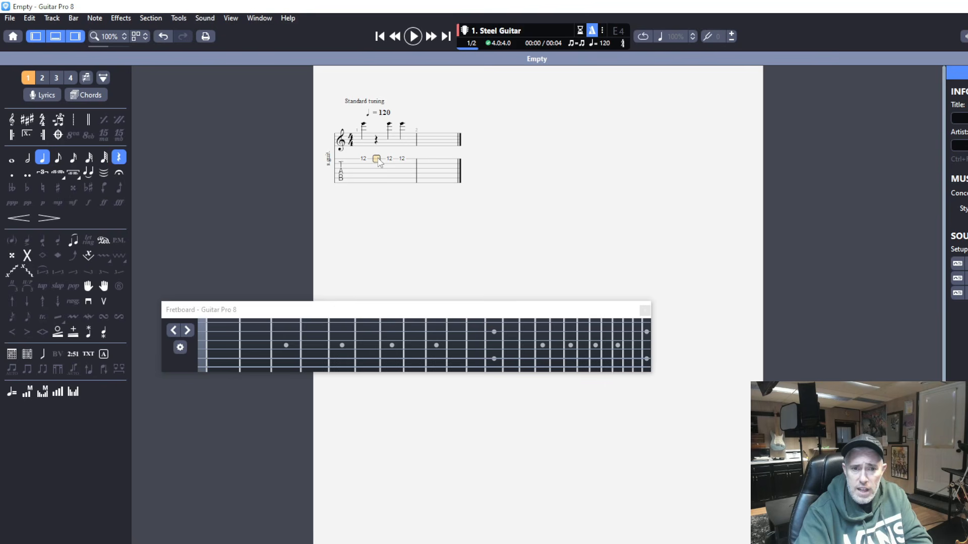
left_click(57, 158)
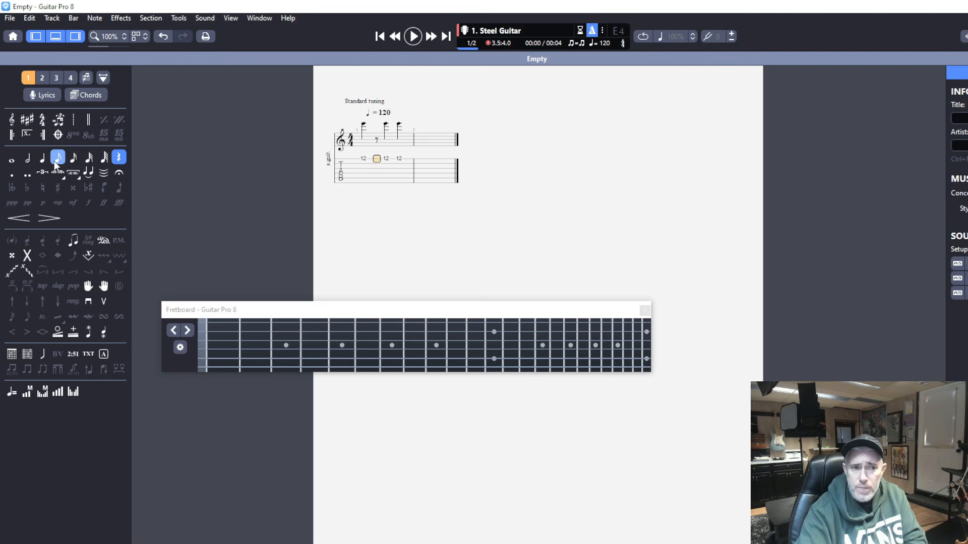
left_click(493, 325)
key("Right")
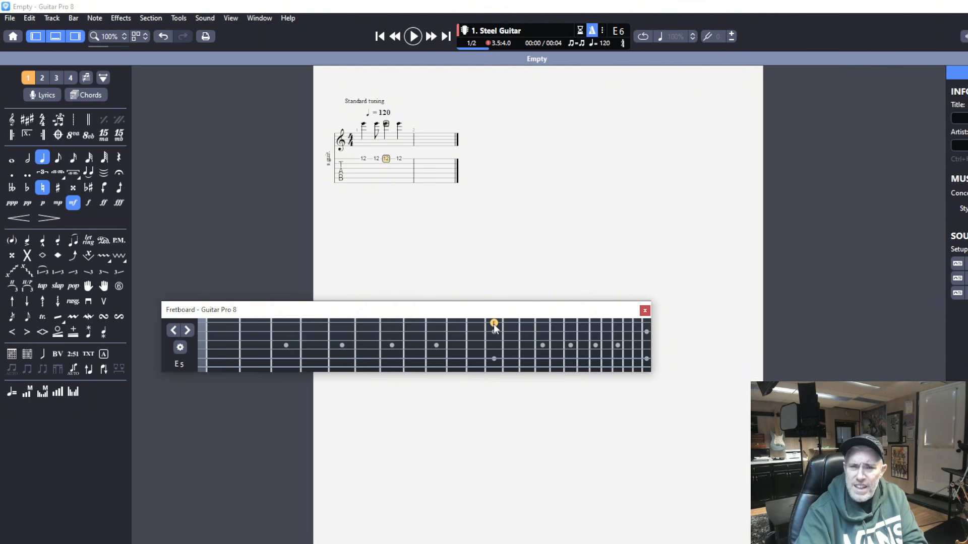
key("Left")
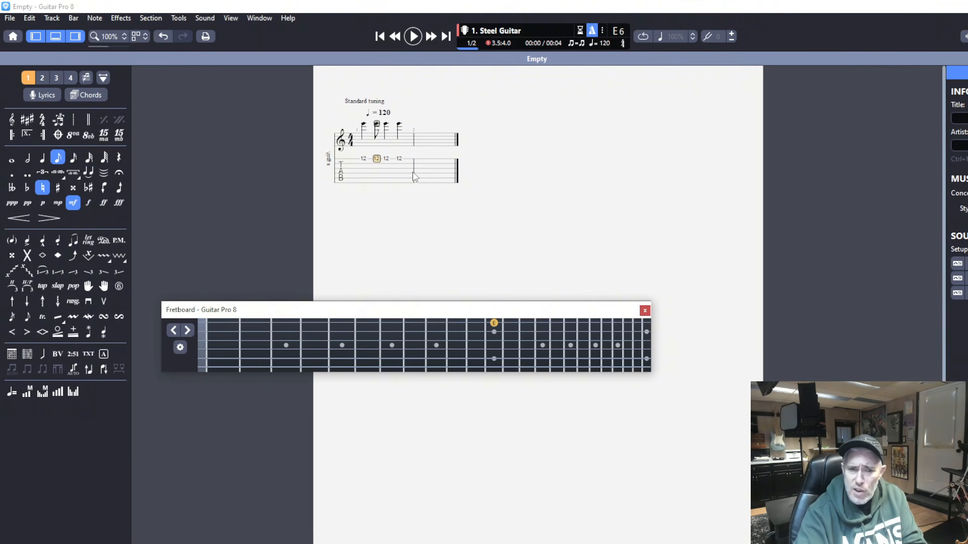
- Delete the last two quarter notes of bar 1, and add an eighth note at the 11th fret of the high E string
left_click_drag(387, 159, 408, 158)
key("Delete")
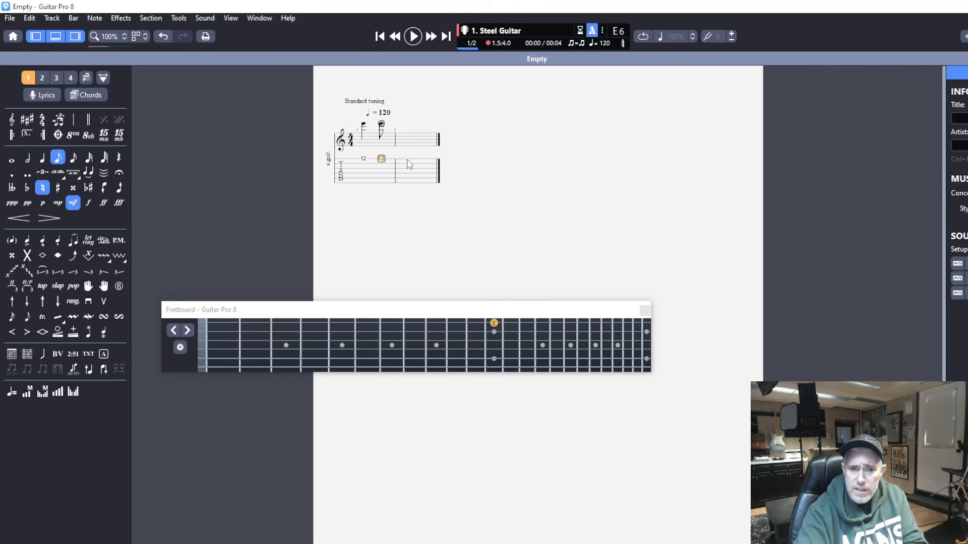
key("Right")
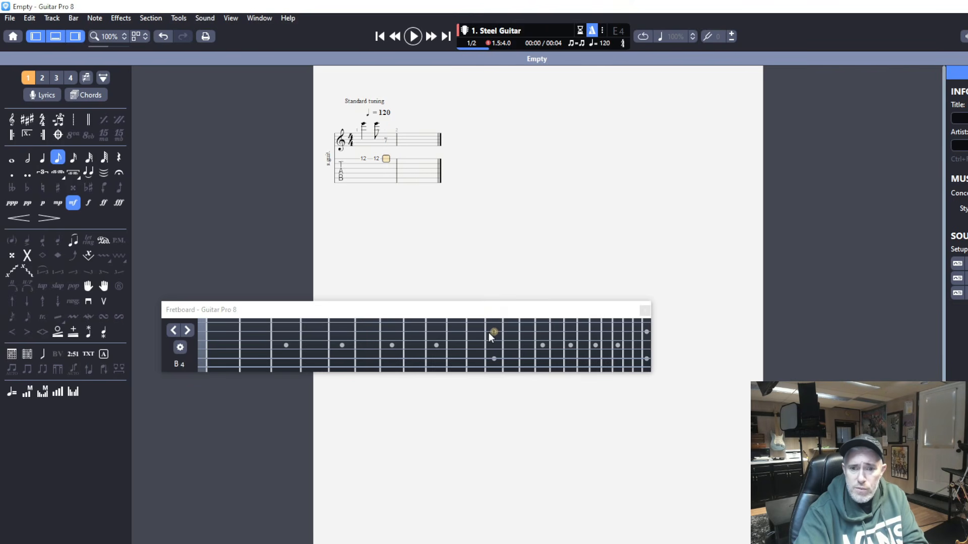
left_click(479, 324)
key("Right")
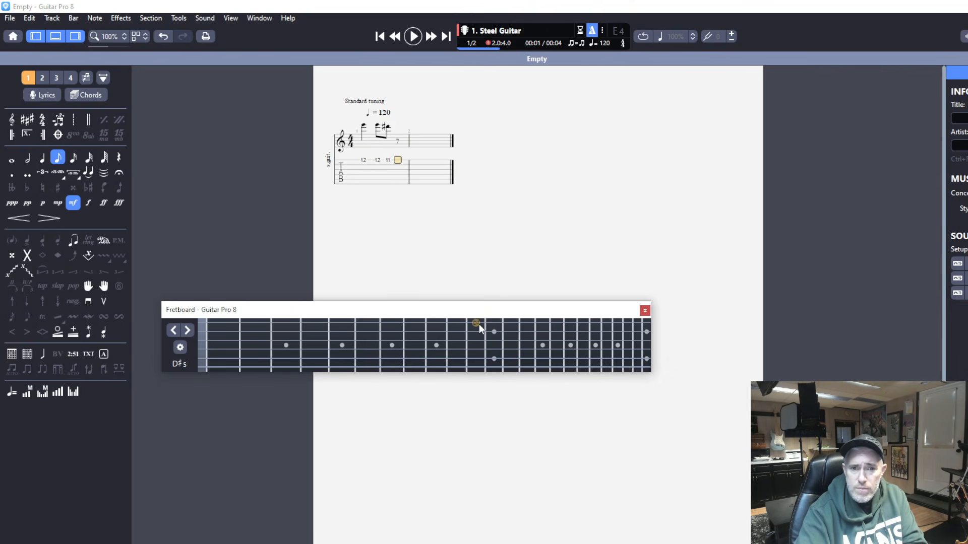
- Complete bar 1 with two quarter notes at the 12th fret of the high E string, and advance to bar 2
left_click(43, 161)
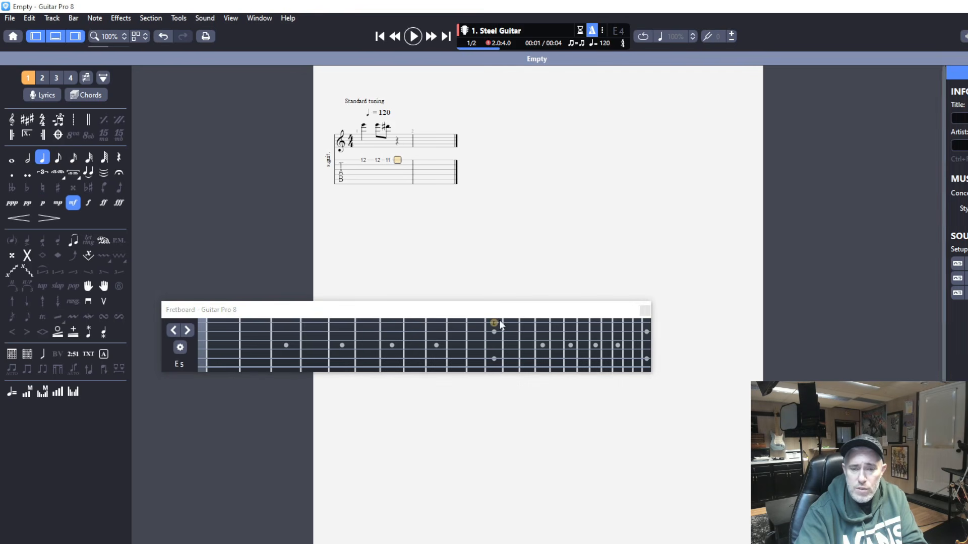
left_click(495, 322)
left_click(494, 323)
key("Right")
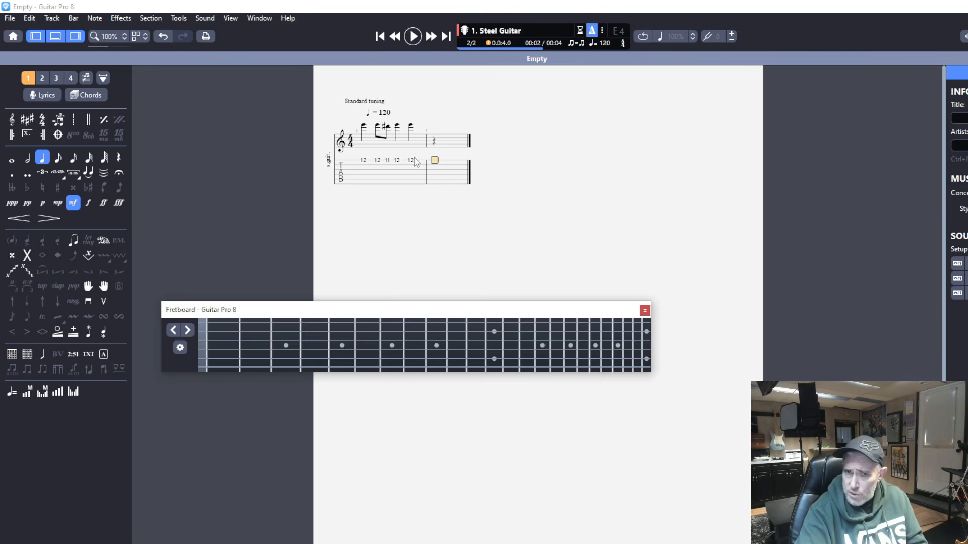
- Play back bar 1 from its first note, and stop at the start of bar 2
left_click(363, 162)
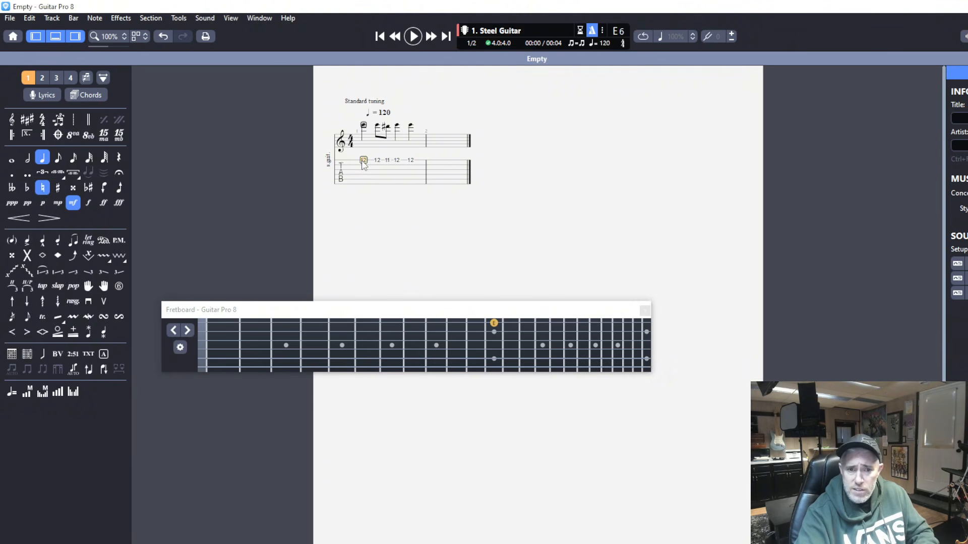
key("space")
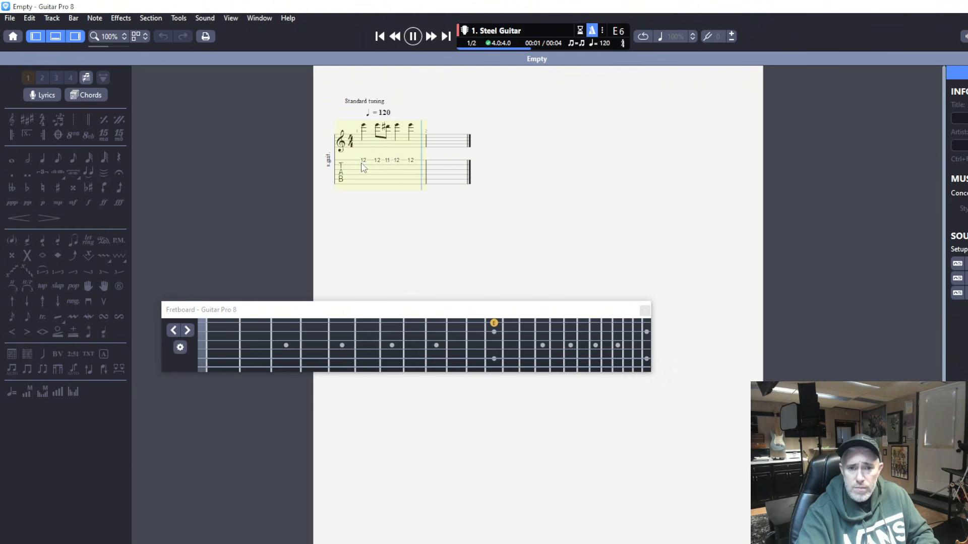
key("space")
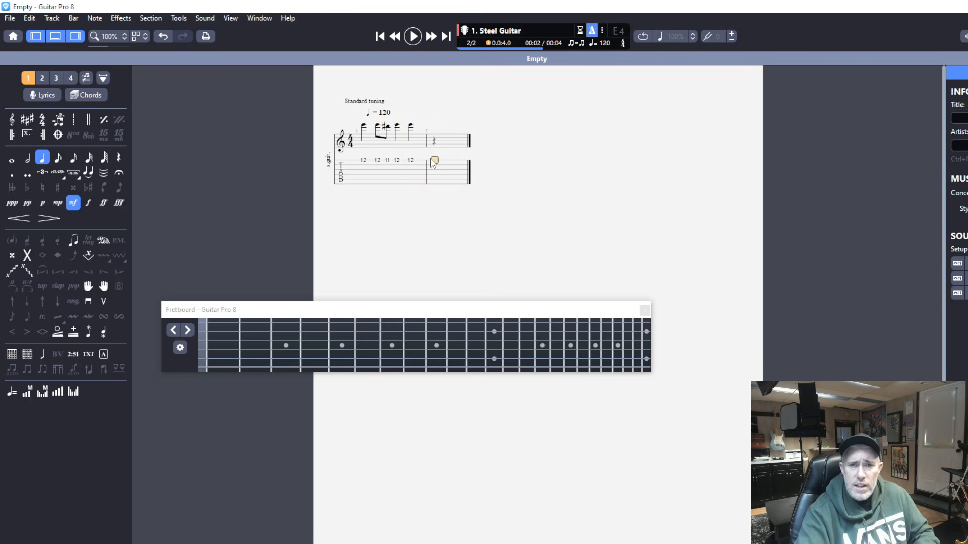
- Fill the first beat of bar 2 with sixteenth notes at frets 15 and 12 of the high E string, then 15 and 12 of the B string
left_click(71, 157)
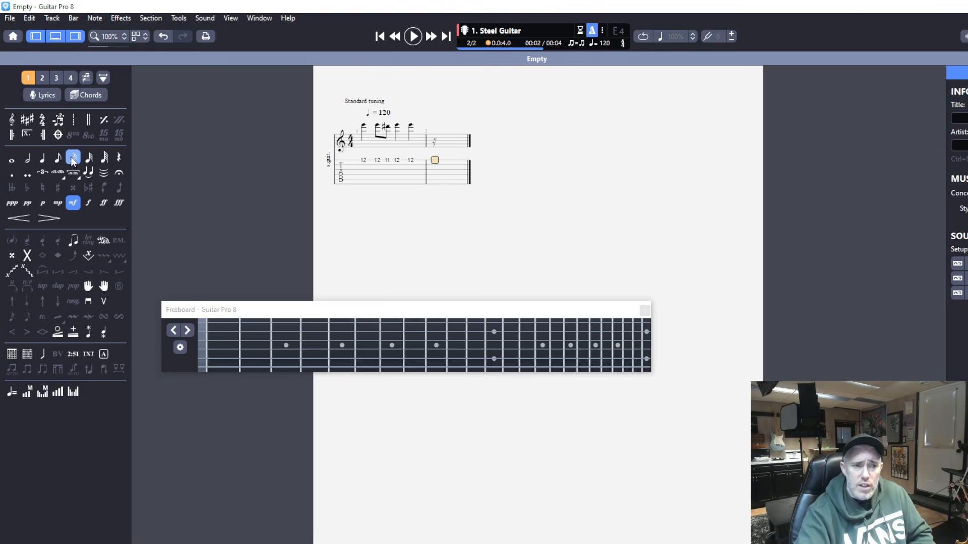
left_click(544, 323)
left_click(500, 326)
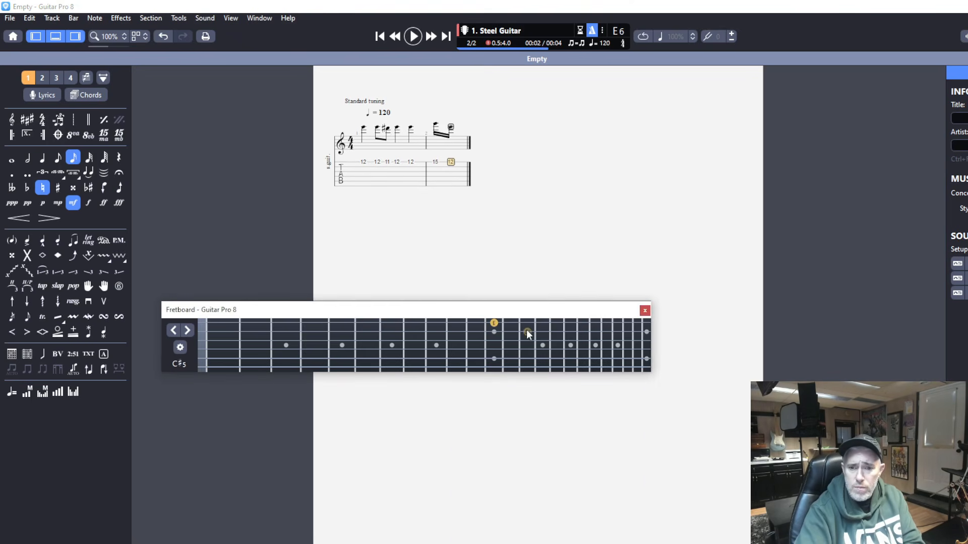
left_click(539, 331)
left_click(494, 331)
- Enter bar 2's second beat as sixteenths: G string frets 14 and 12, high E string fret 12, B string fret 15
left_click(527, 340)
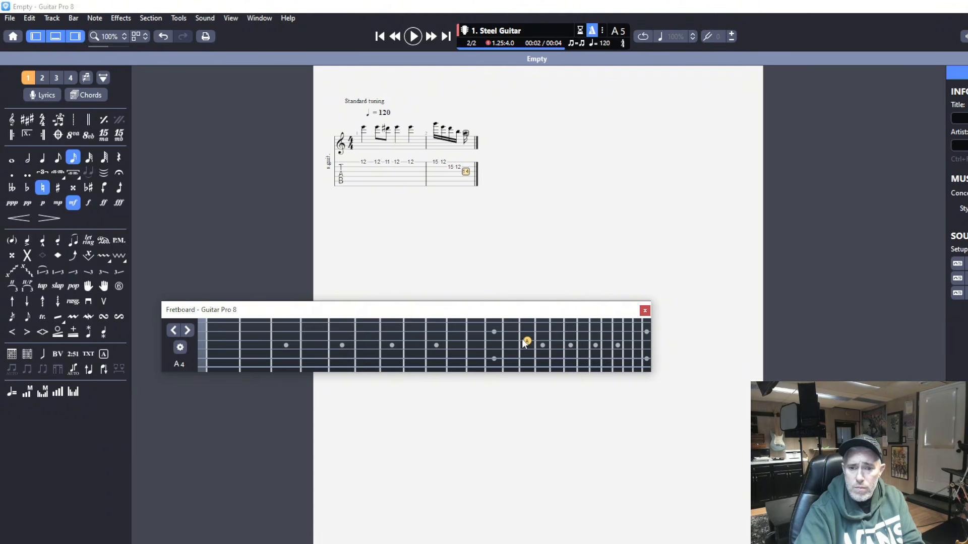
left_click(496, 340)
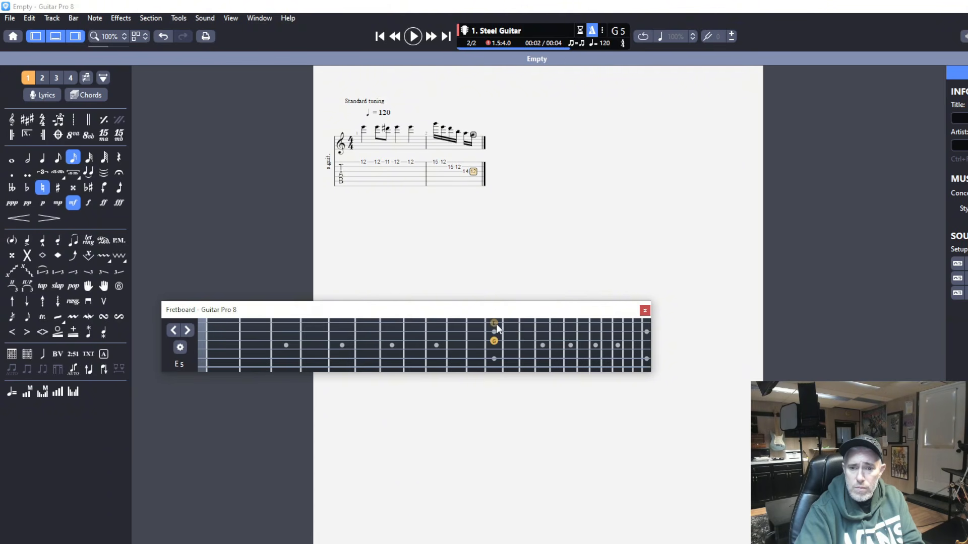
left_click(504, 326)
left_click(539, 330)
- Enter bar 2's third beat as sixteenths: B string fret 12, G string frets 14 and 12, D string fret 14
left_click(494, 331)
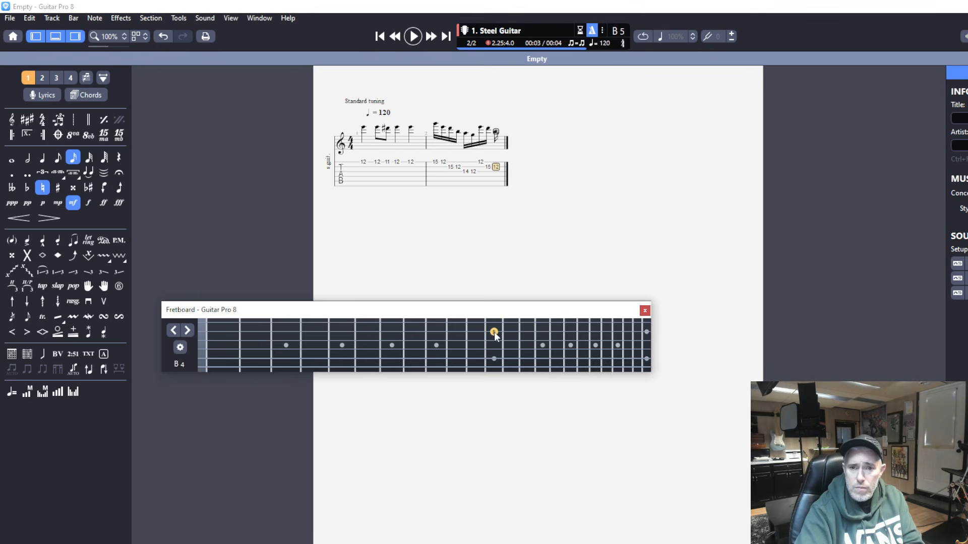
left_click(525, 339)
key("Right")
left_click(497, 339)
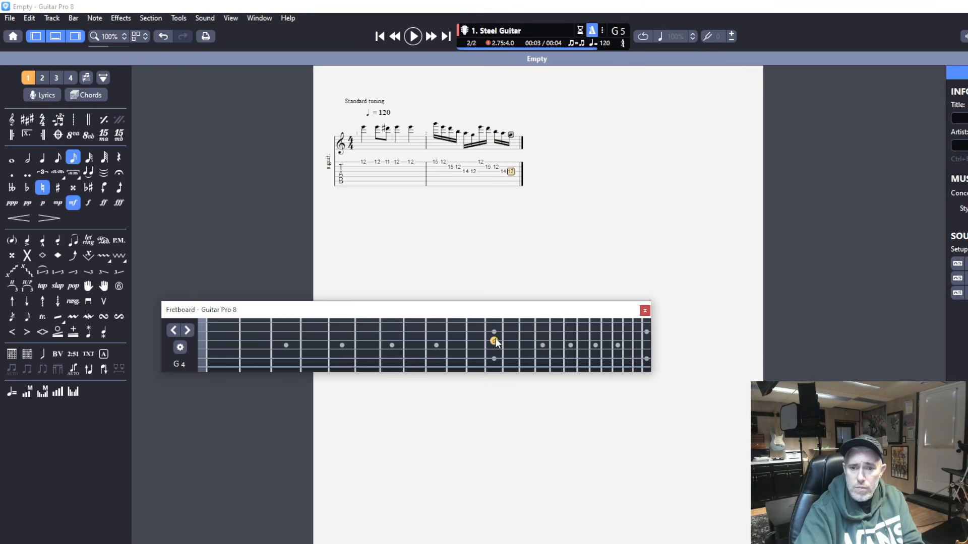
key("Right")
left_click(525, 347)
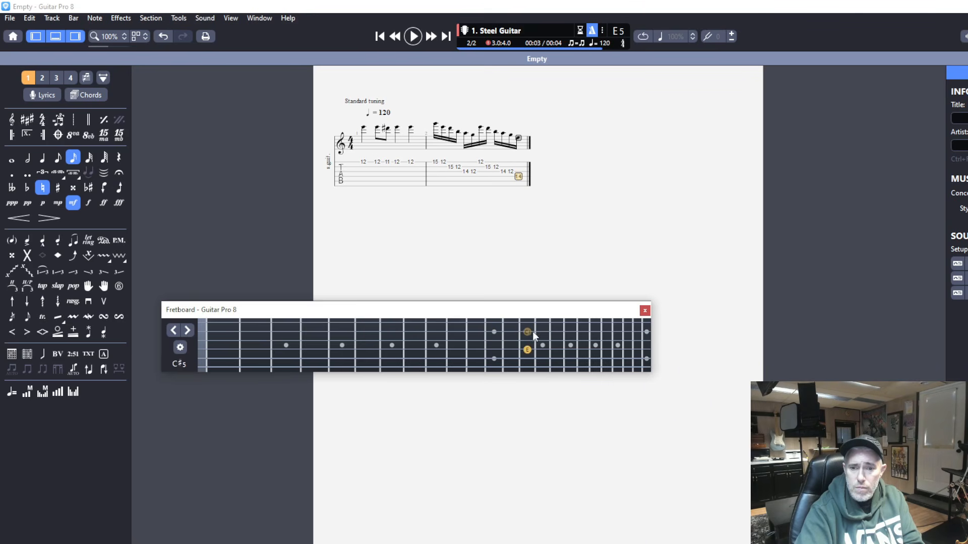
- Complete bar 2 with sixteenths at frets 15 and 12 of the B string and 14 and 12 of the G string
key("Right")
left_click(538, 331)
key("Right")
left_click(494, 331)
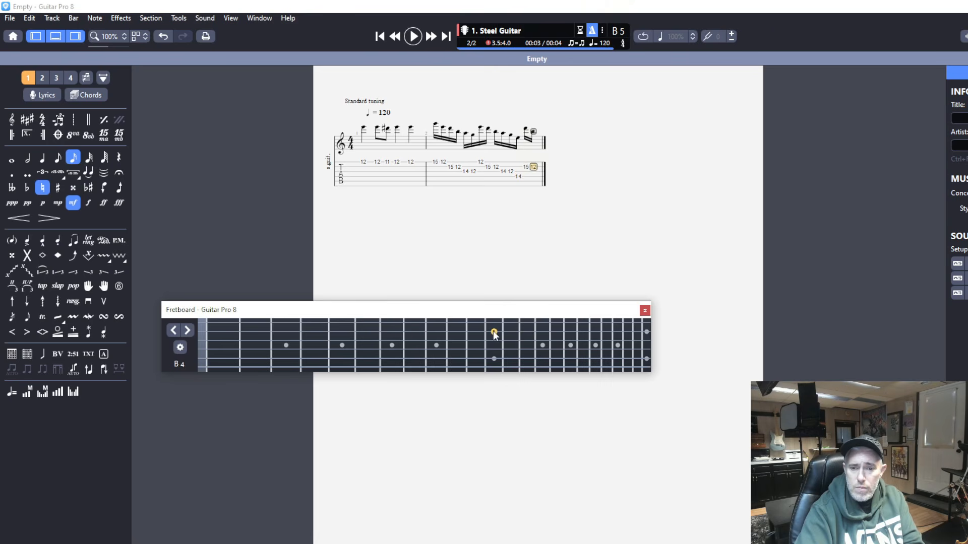
key("Right")
left_click(527, 339)
key("Right")
left_click(491, 339)
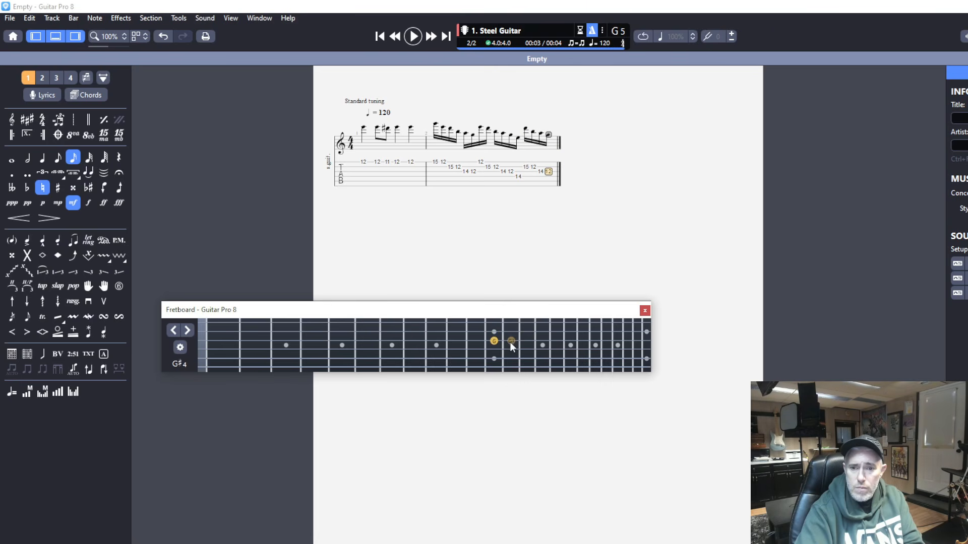
- Start bar 3 with sixteenths at D string frets 14 and 12, B string fret 12, and G string fret 14
key("Right")
left_click(525, 346)
key("Right")
left_click(493, 345)
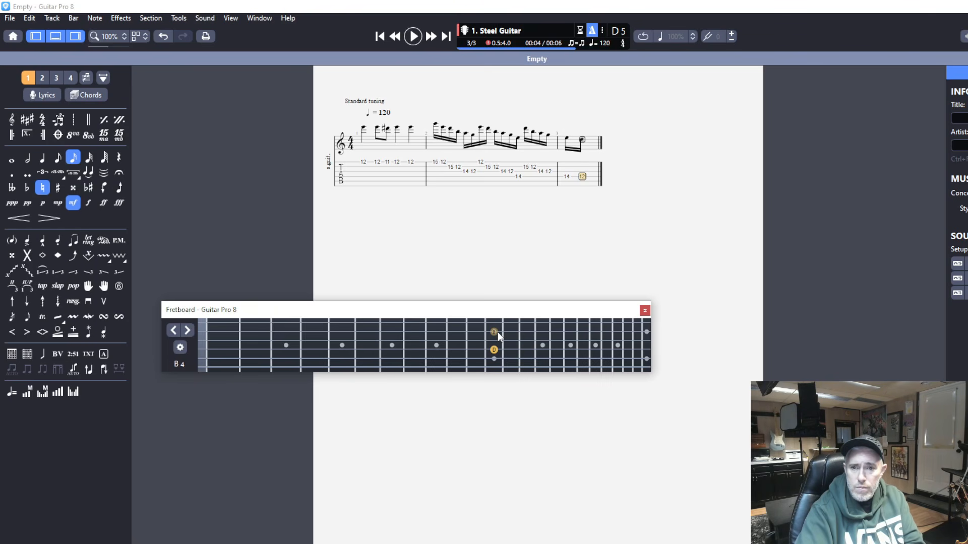
left_click(498, 332)
key("Right")
left_click(527, 340)
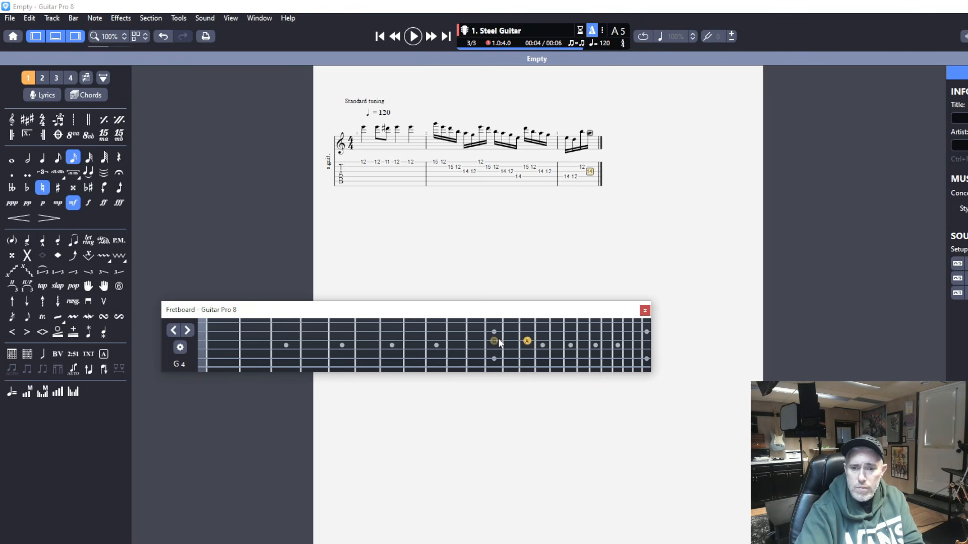
- Enter bar 3's second beat as sixteenths: G string fret 12, D string frets 14 and 12, A string fret 14
key("Right")
left_click(498, 339)
key("Right")
left_click(527, 348)
key("Right")
left_click(494, 348)
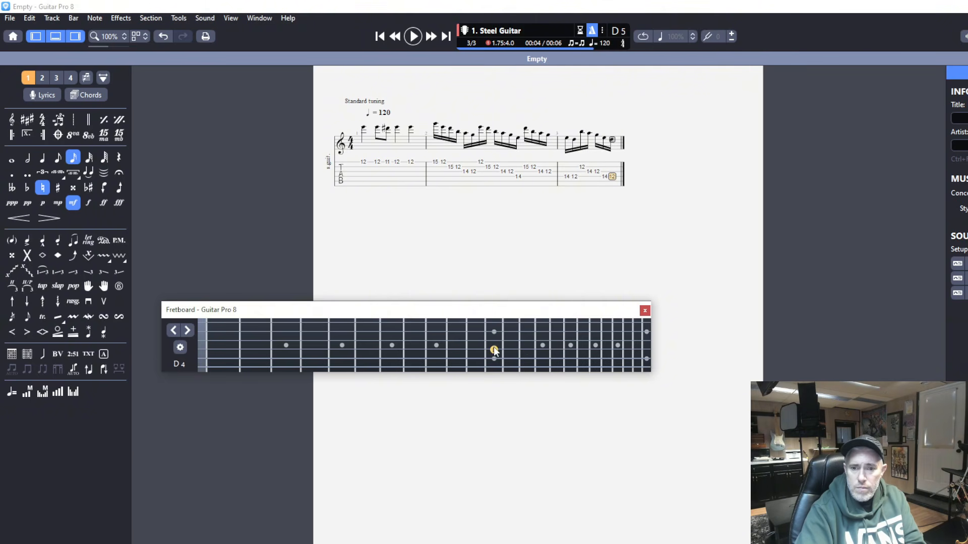
key("Right")
left_click(526, 356)
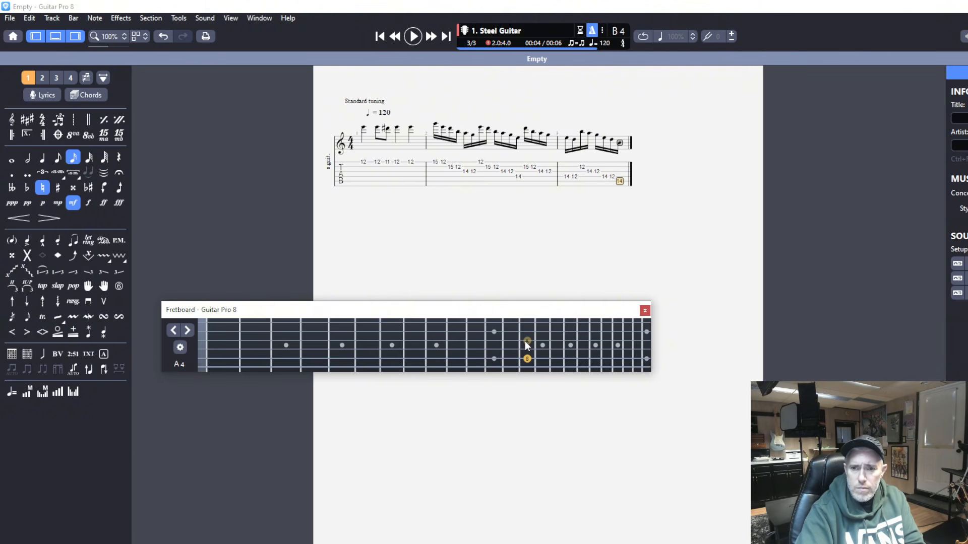
- Enter bar 3's third beat as sixteenths: G string frets 14 and 12, D string frets 14 and 12
key("Right")
left_click(525, 340)
key("Right")
left_click(486, 338)
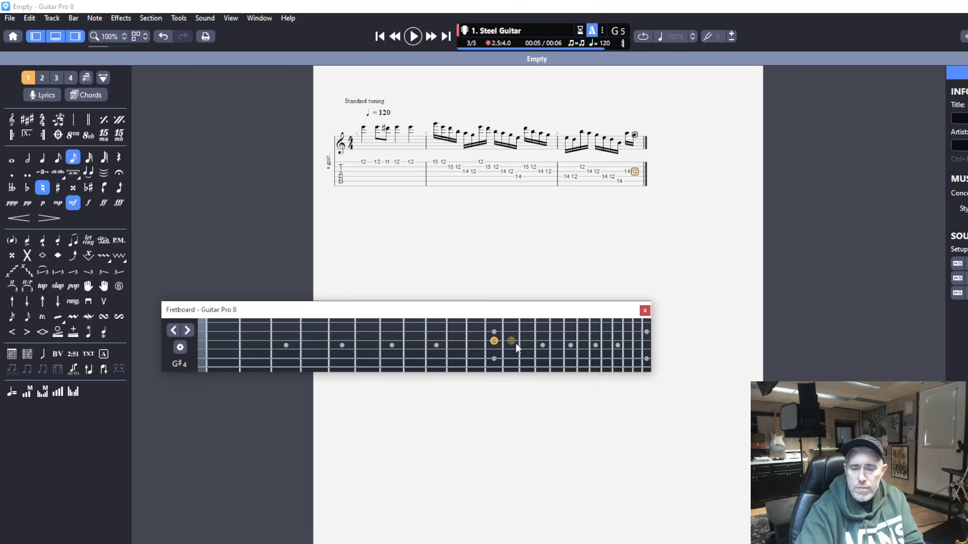
key("Right")
left_click(527, 349)
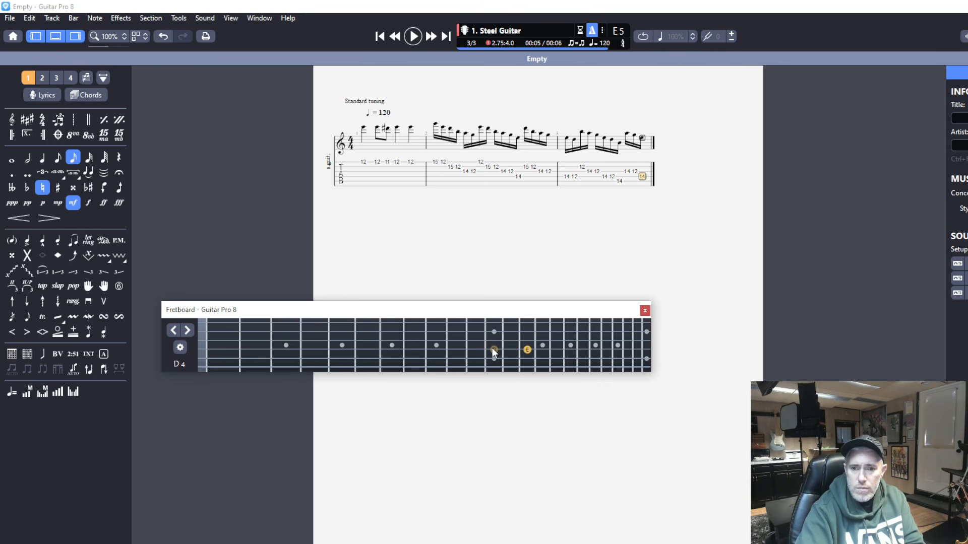
key("Right")
left_click(493, 348)
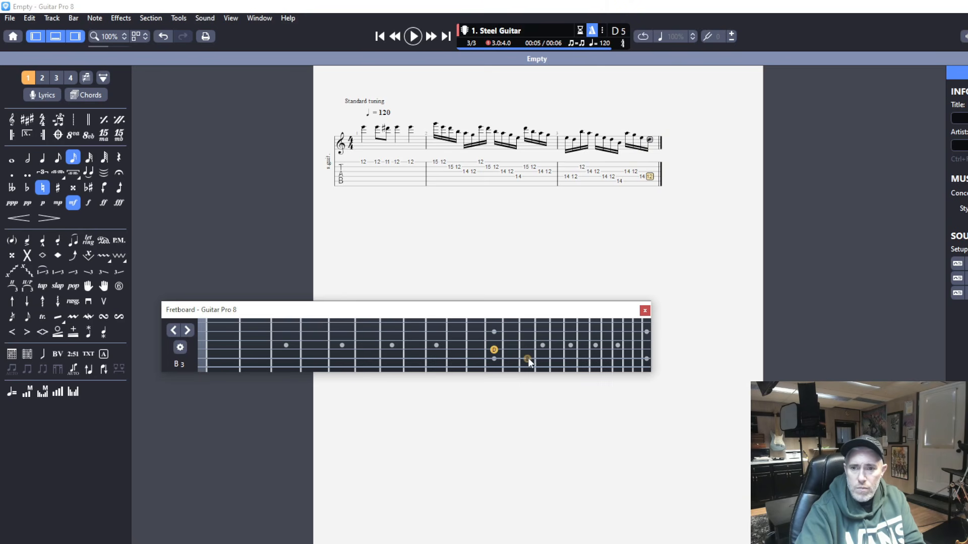
- Complete bar 3 with sixteenths at frets 14 and 12 of the A string and 12 and 14 of the D string
key("Right")
left_click(497, 358)
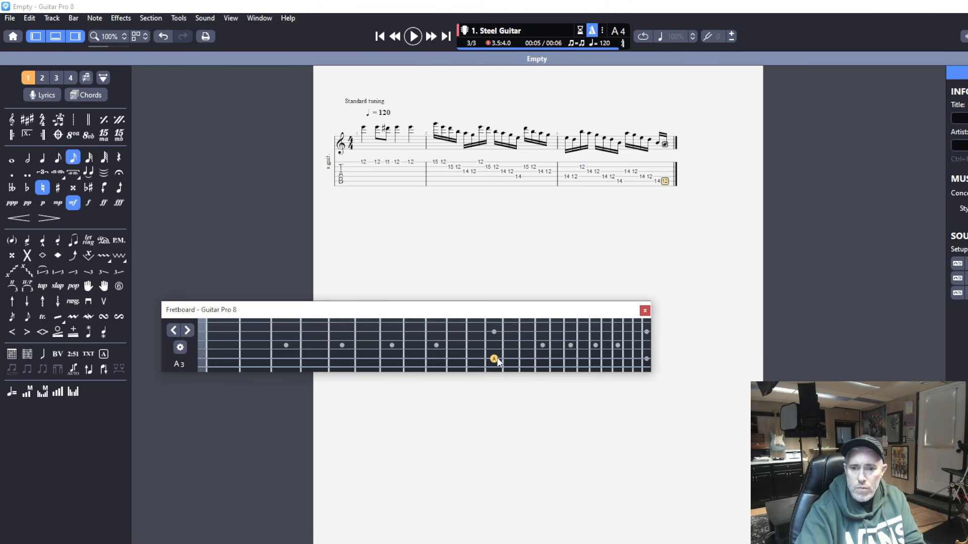
key("Right")
left_click(498, 347)
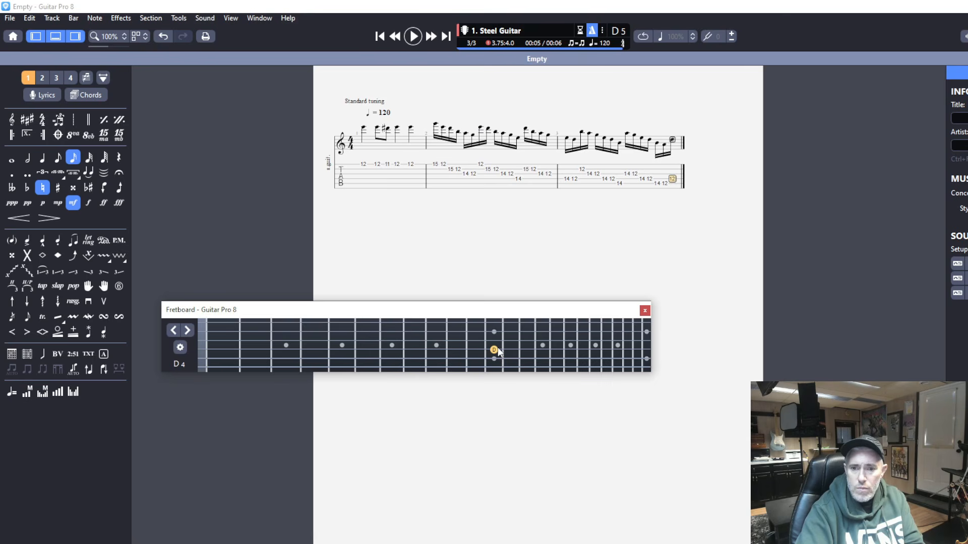
key("Right")
left_click(524, 348)
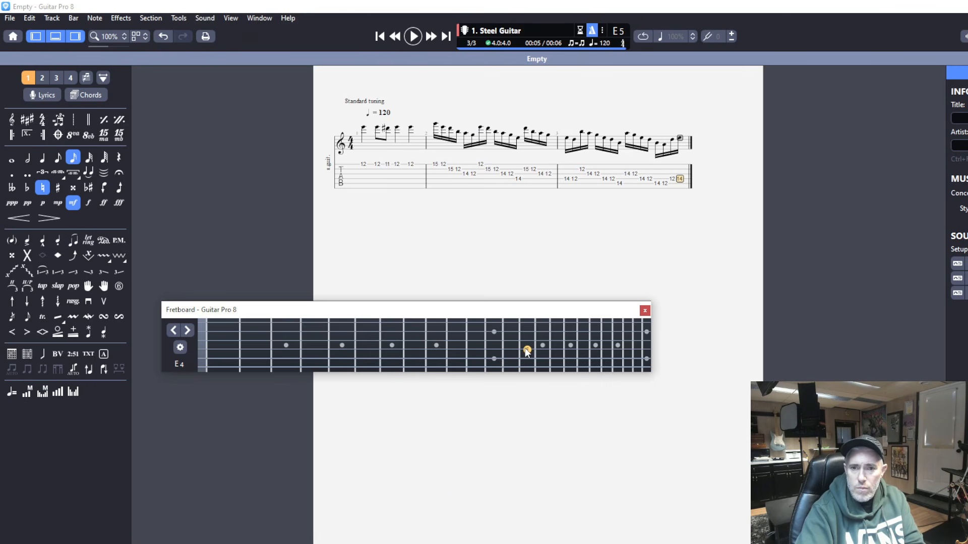
- Add a whole note at the 14th fret of the D string in bar 4
key("Right")
left_click(524, 348)
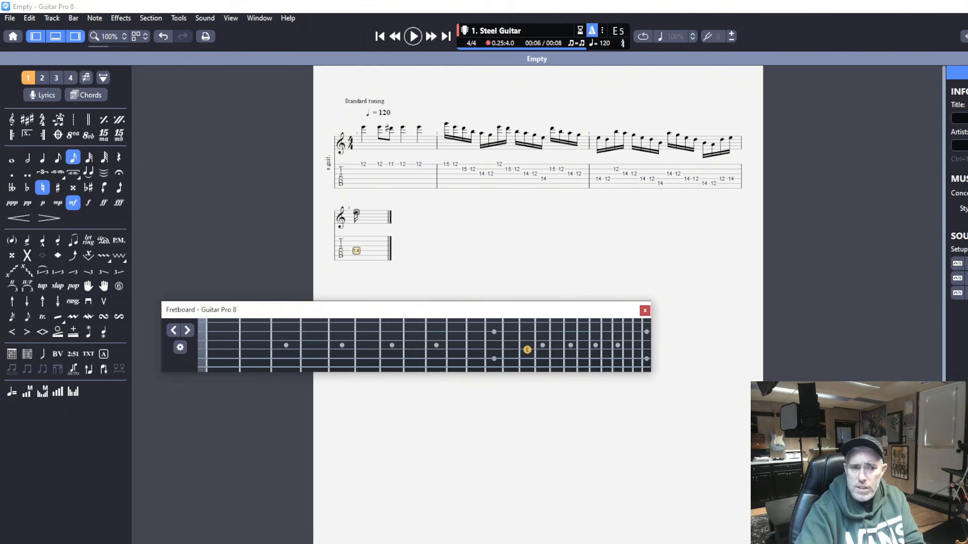
left_click(11, 159)
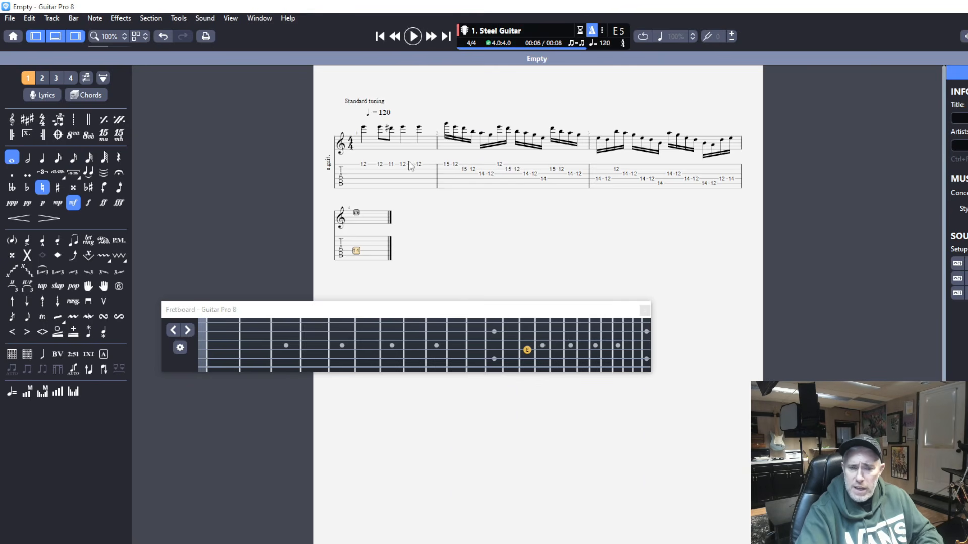
- Play back the whole tab from the first note of bar 1
left_click(362, 165)
key("space")
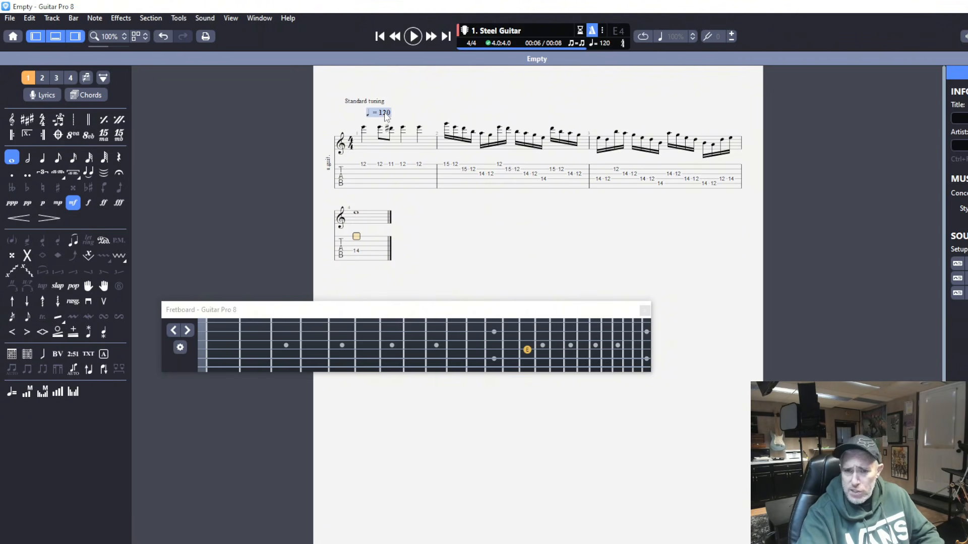
- Turn the metronome off, and play the tab from bar 1 until the last beat of bar 2
left_click(592, 34)
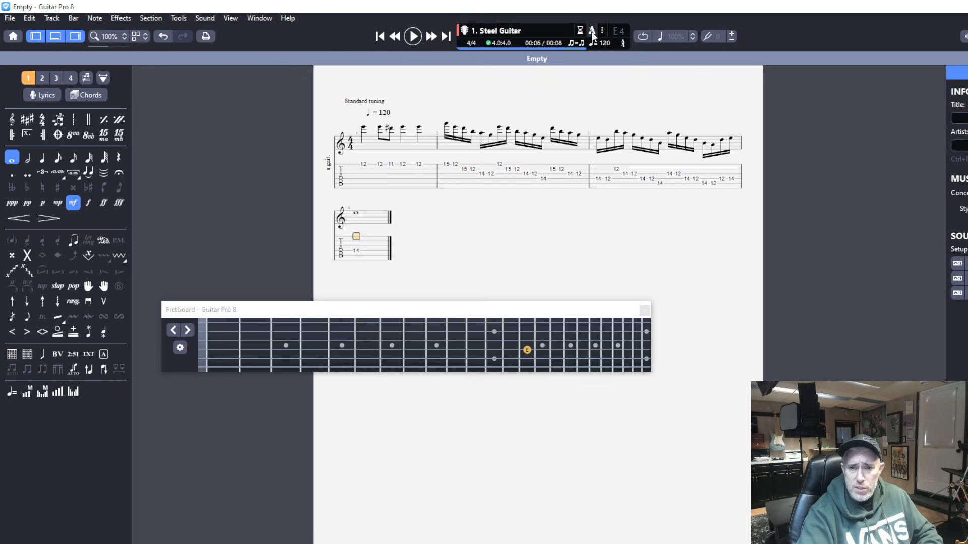
left_click(367, 168)
key("space")
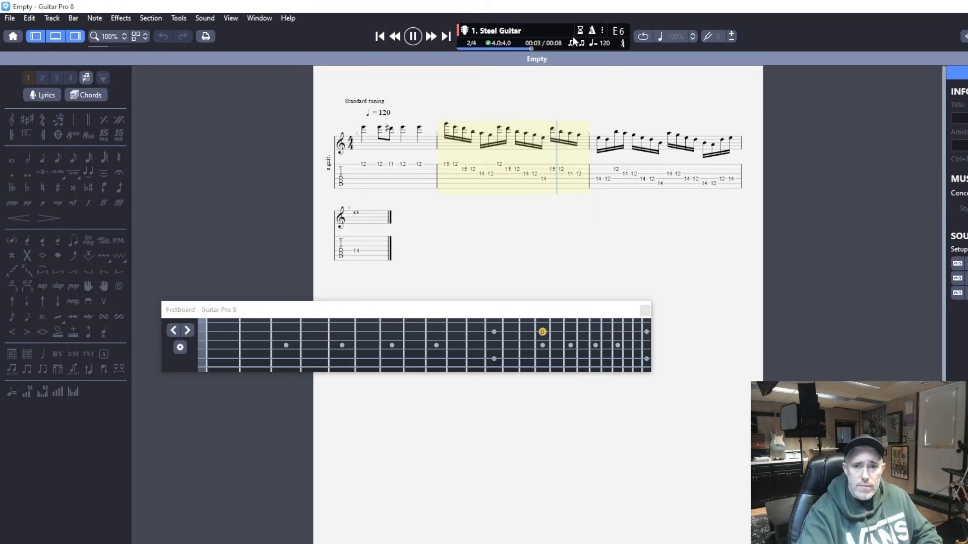
key("space")
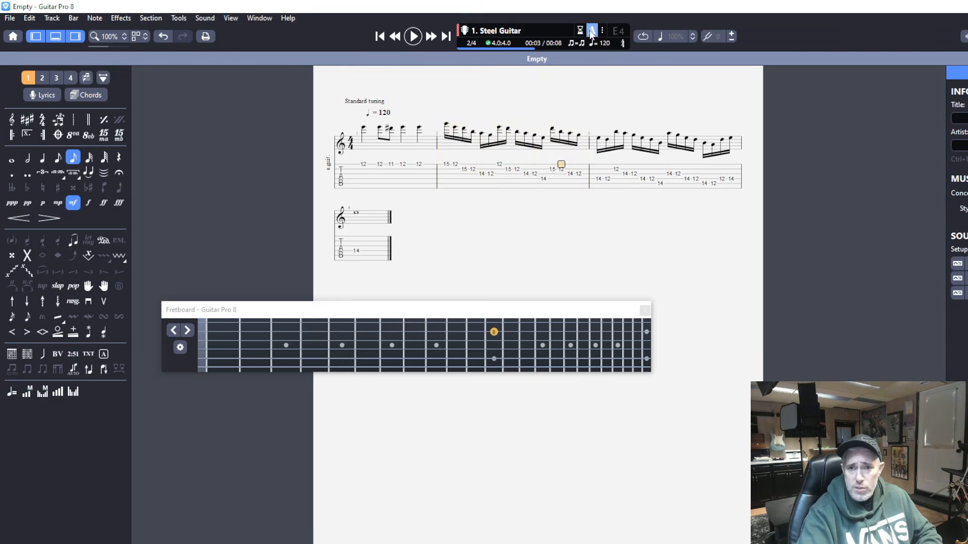
- Turn the metronome back on, and resume playback from bar 2 to bar 4
left_click(591, 32)
key("space")
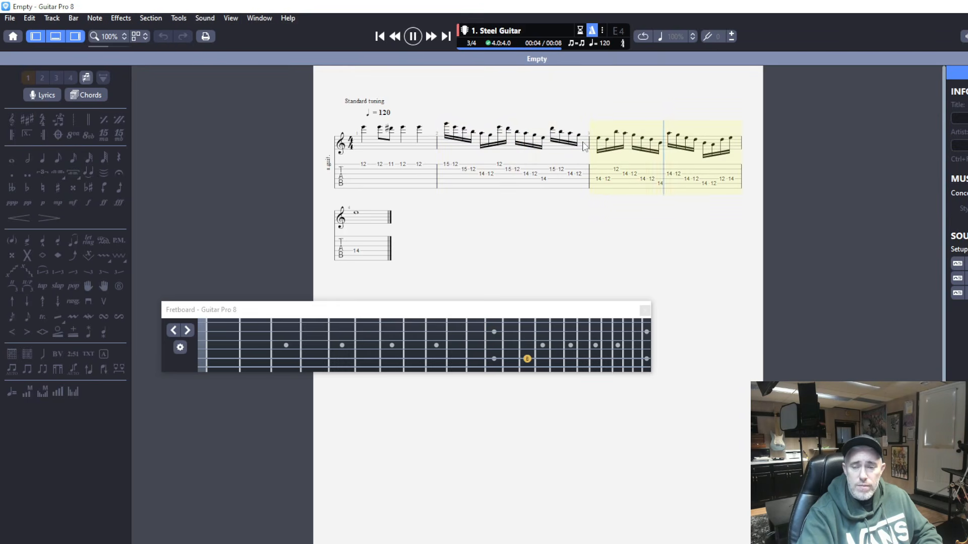
key("space")
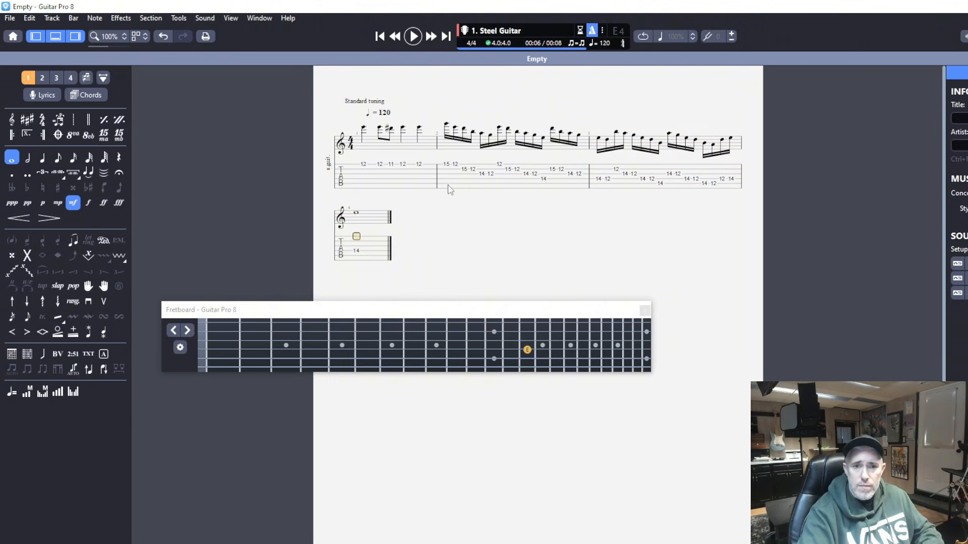
- Set the tempo to 150 bpm, and play back the tab from bar 1
left_click(364, 169)
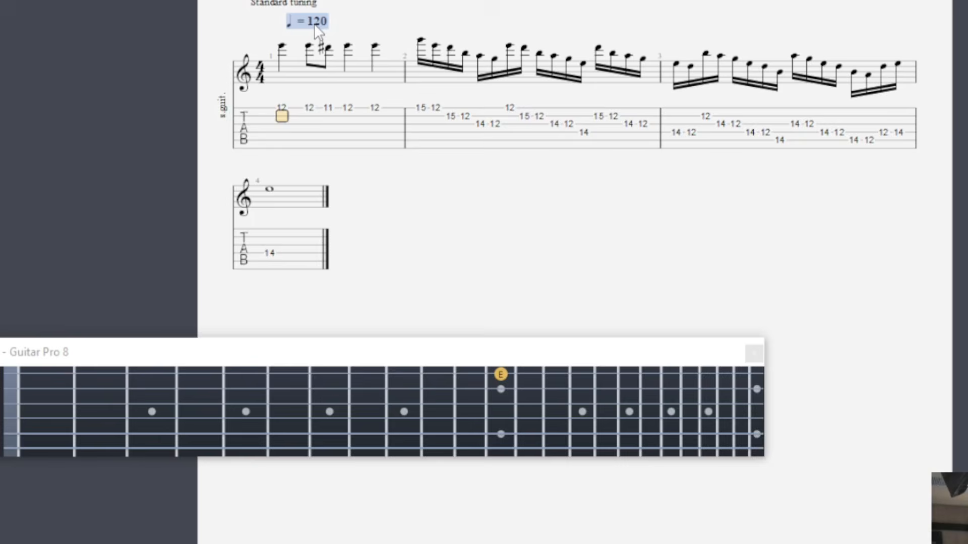
double_click(383, 114)
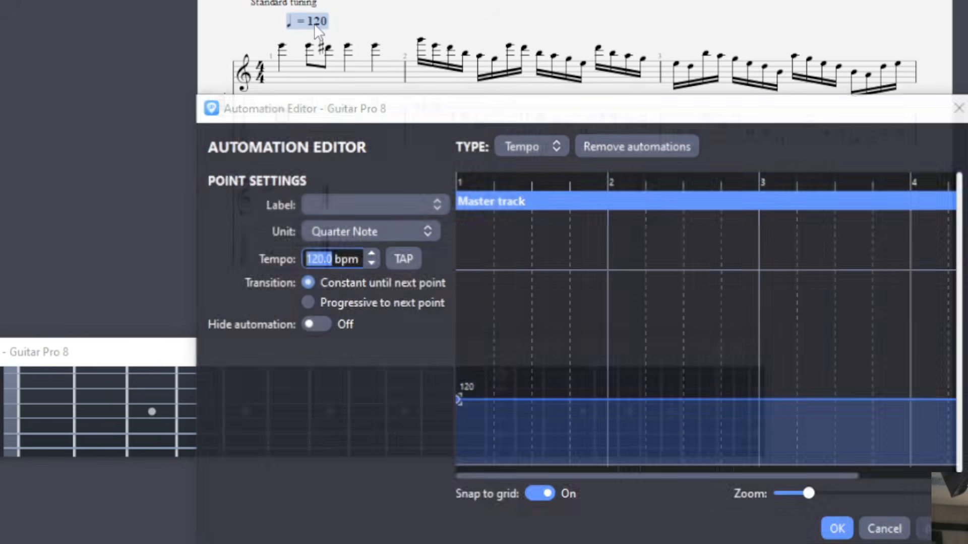
type("150")
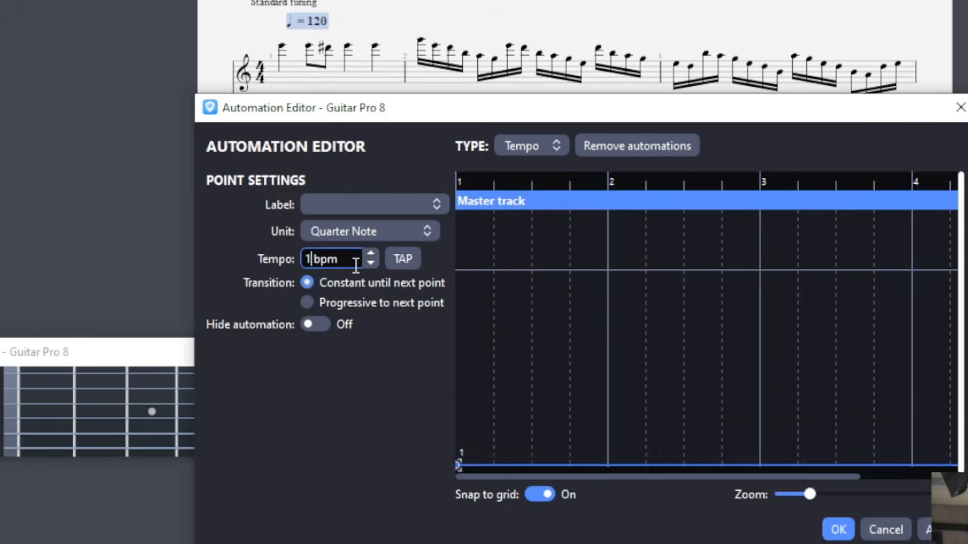
left_click(842, 532)
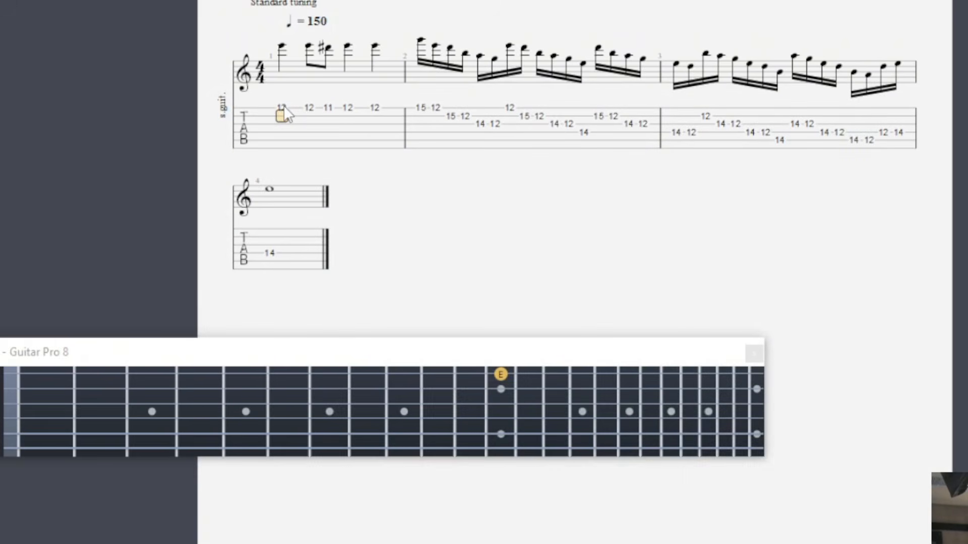
key("space")
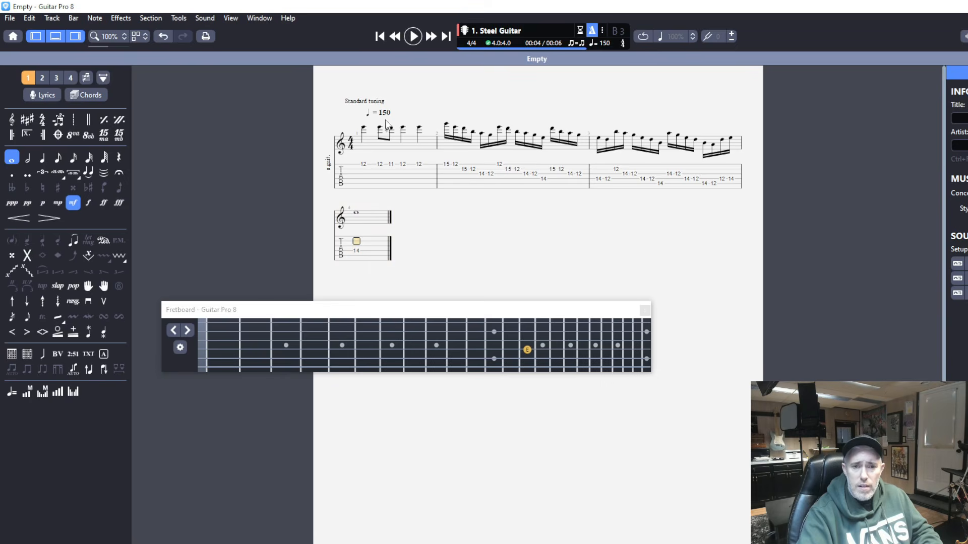
- Set the tempo back to 120 bpm
double_click(386, 113)
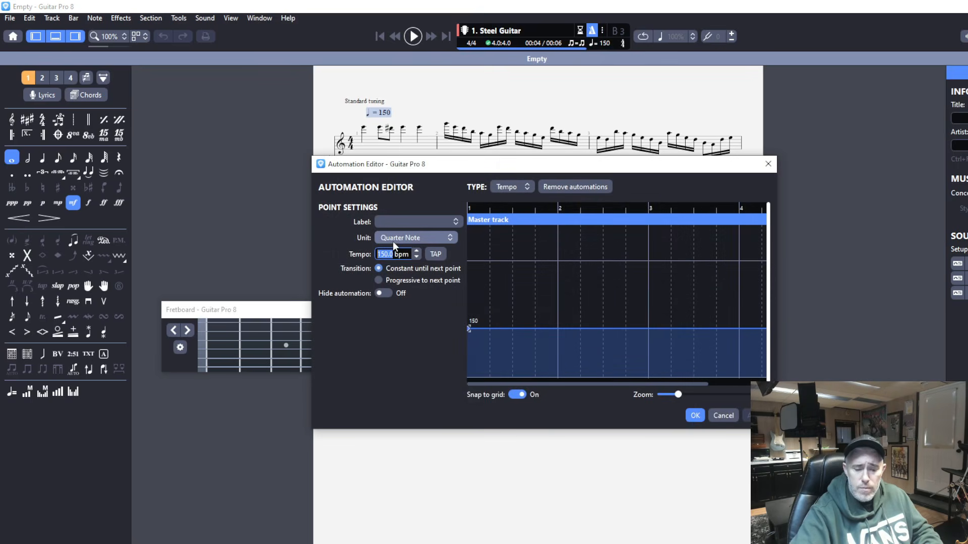
type("120")
left_click(695, 415)
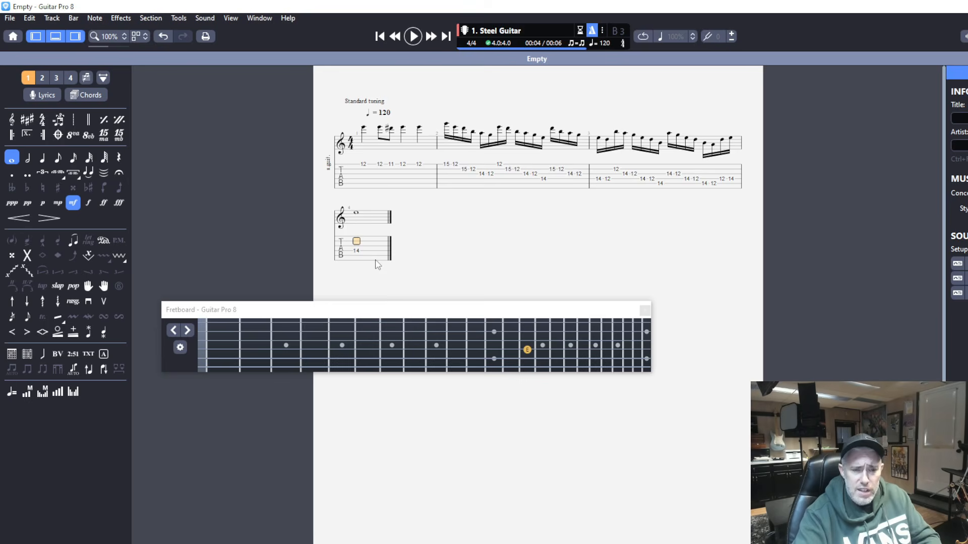
- Select all the notes in bars 1 to 4 and delete them
left_click_drag(377, 265, 346, 168)
key("Delete")
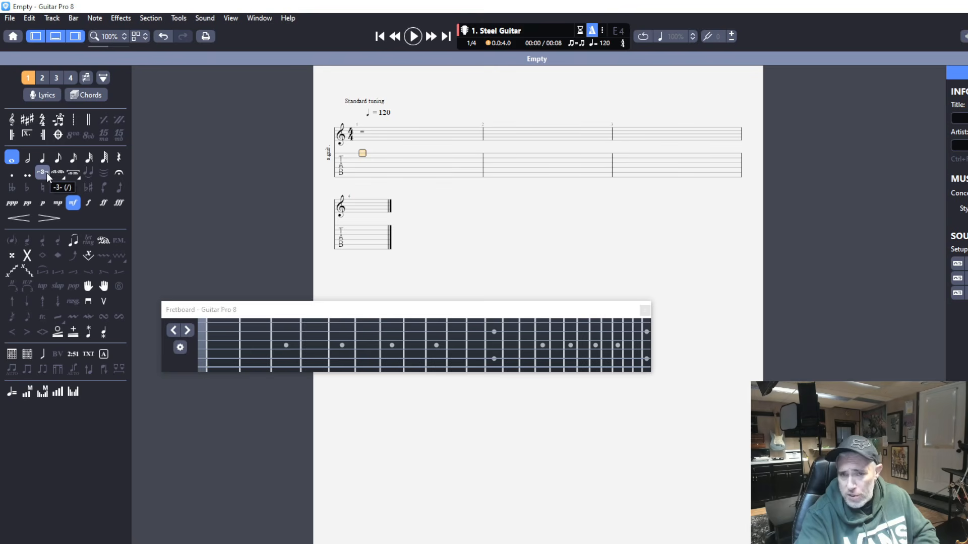
- Start bar 1 with four sixteenth notes: fret 12 on string 5, 10 on string 4, 9 on string 3 and 10 on string 2
left_click(74, 158)
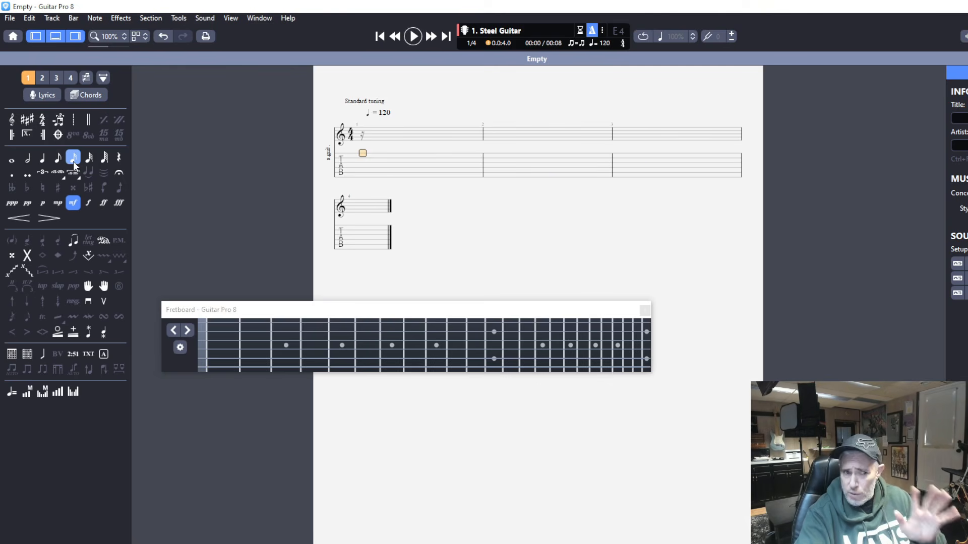
left_click(493, 360)
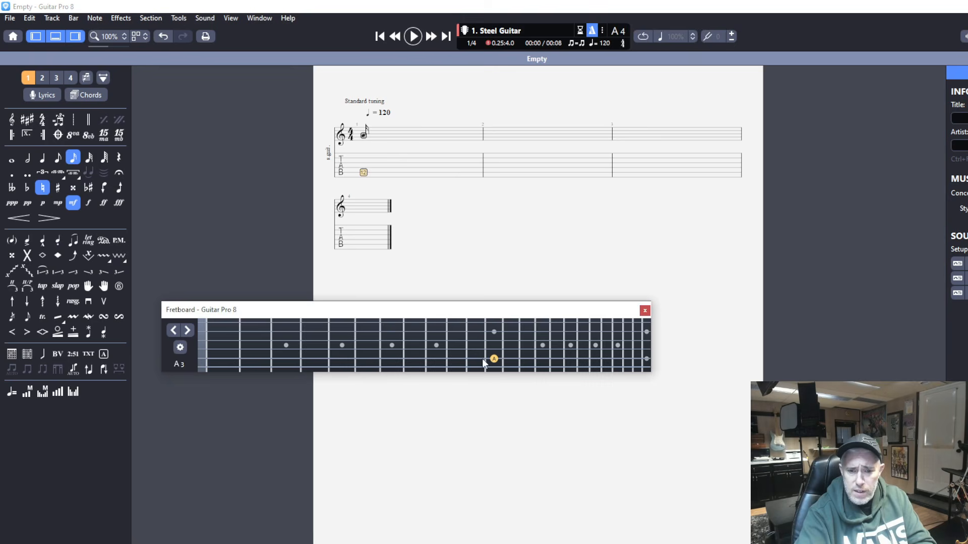
left_click(457, 349)
left_click(439, 340)
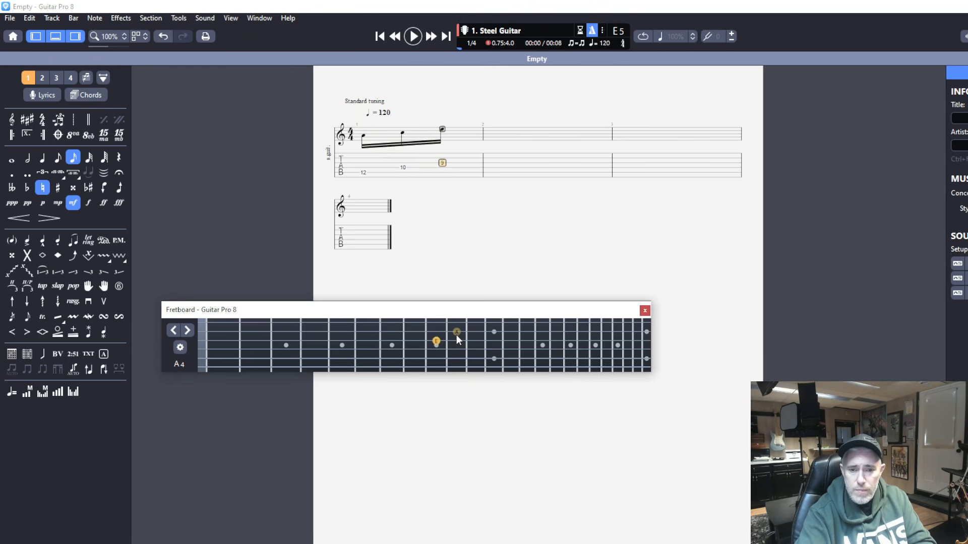
left_click(458, 331)
- Fill beat 2 of bar 1 with sixteenth notes at frets 8, 12, 17 and 12 on string 1
left_click(418, 324)
left_click(494, 324)
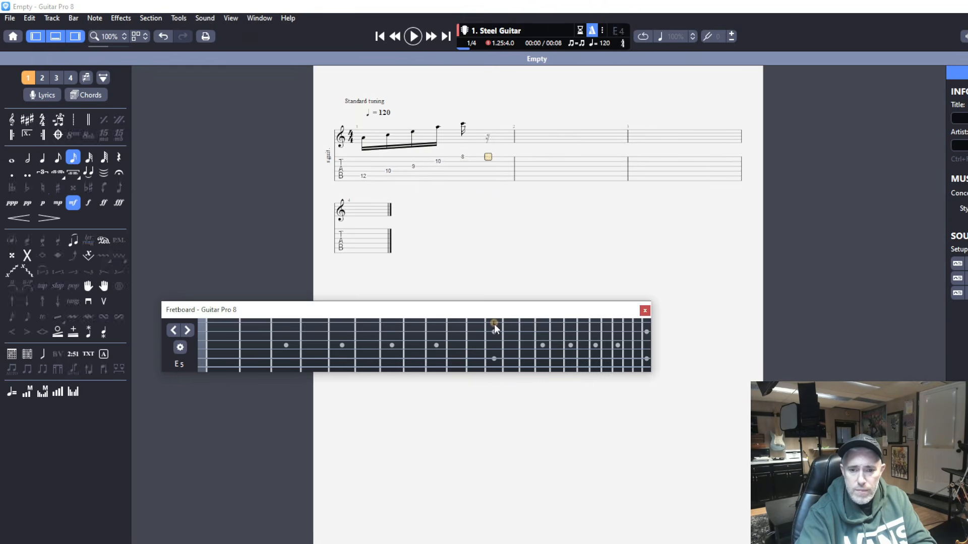
left_click(573, 322)
left_click(499, 321)
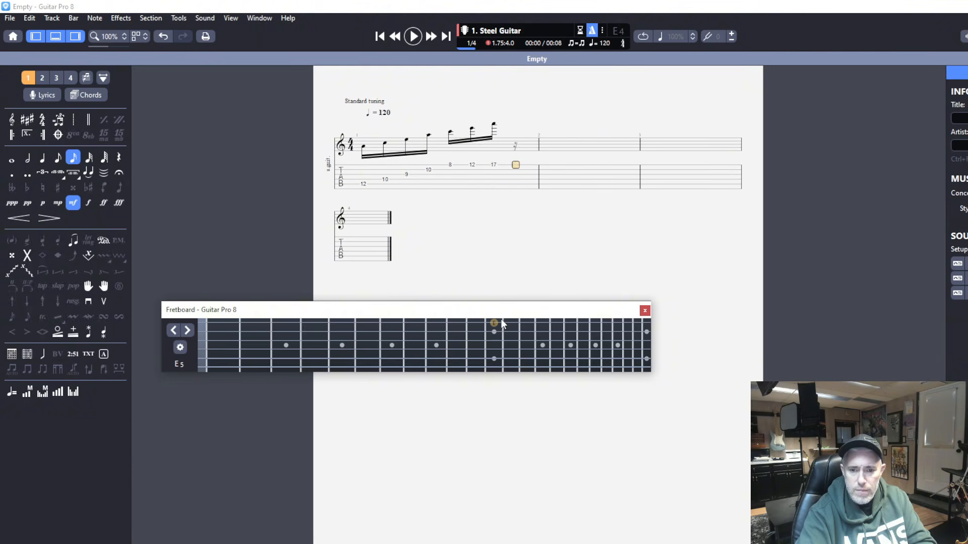
- Add beat 3 of bar 1 as descending sixteenth notes at frets 8, 10, 9 and 10 on strings 1 to 4
left_click(421, 323)
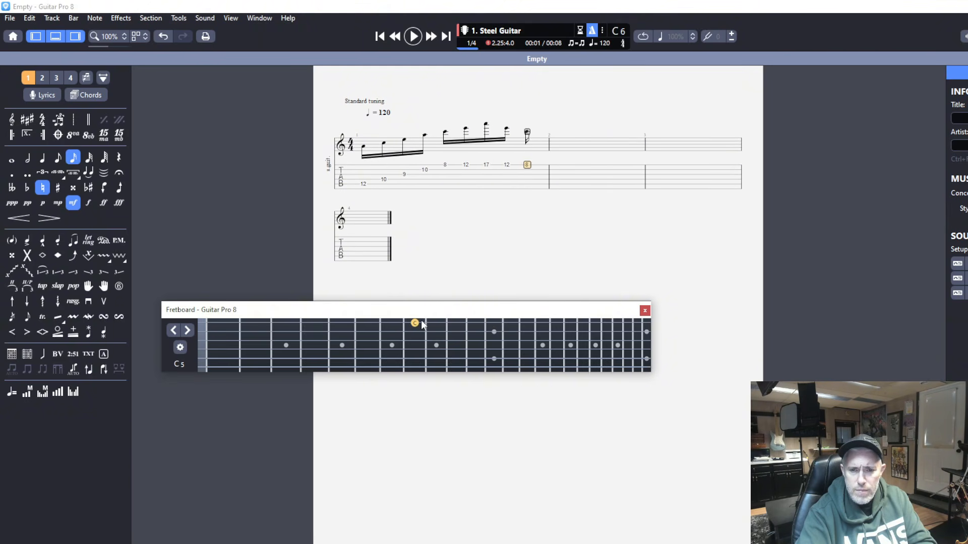
left_click(457, 332)
left_click(437, 341)
left_click(456, 350)
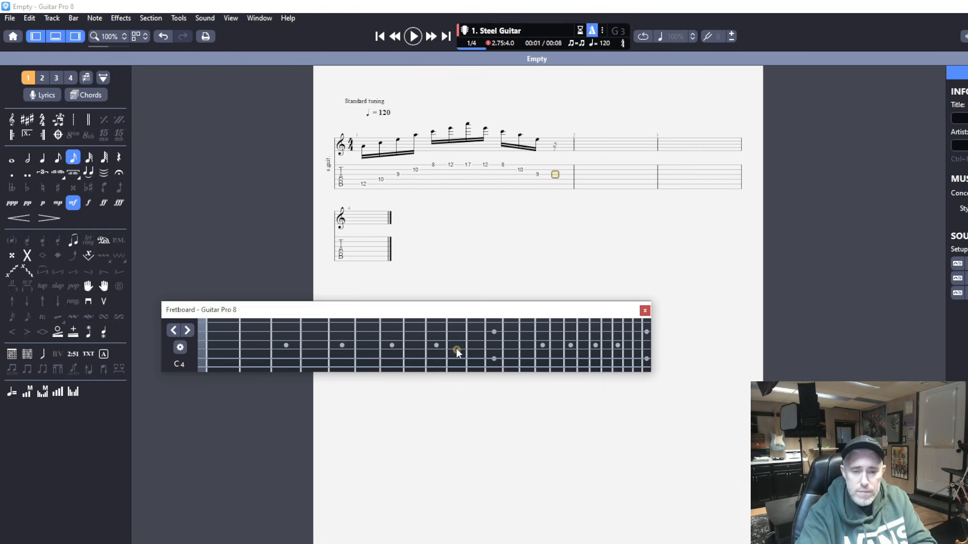
- Finish bar 1 with frets 12 and 7 on string 5 and 8 and 5 on string 6, and put a whole note at string 4 fret 7 in bar 2
left_click(493, 359)
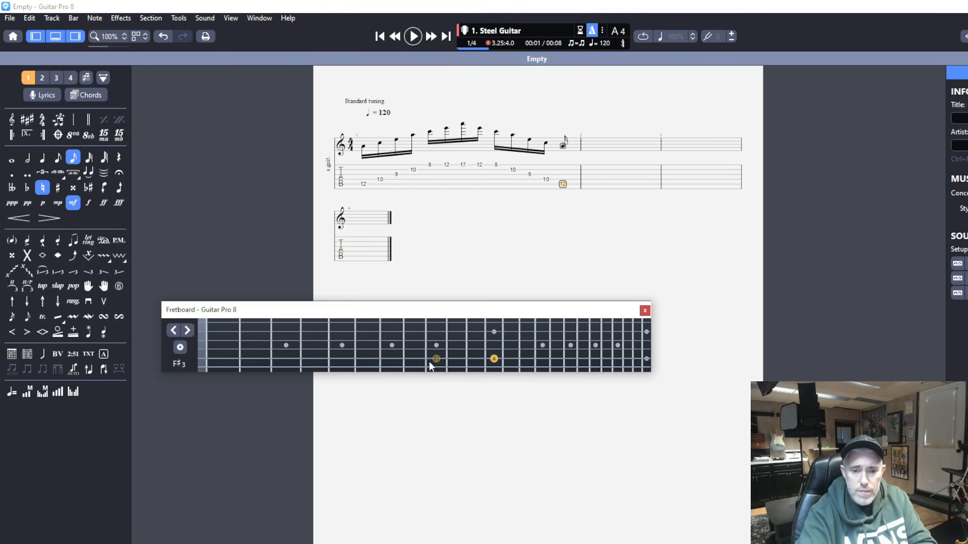
left_click(387, 359)
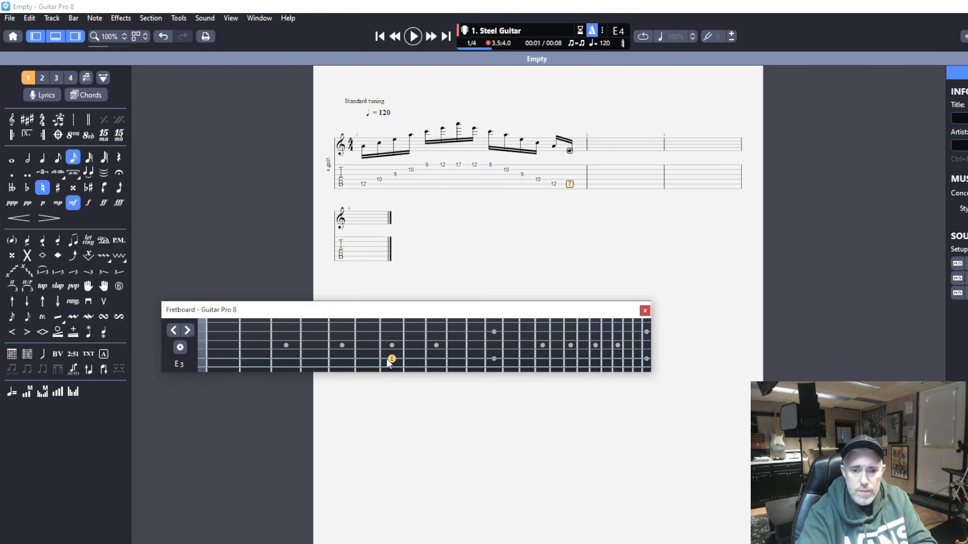
left_click(415, 368)
left_click(340, 368)
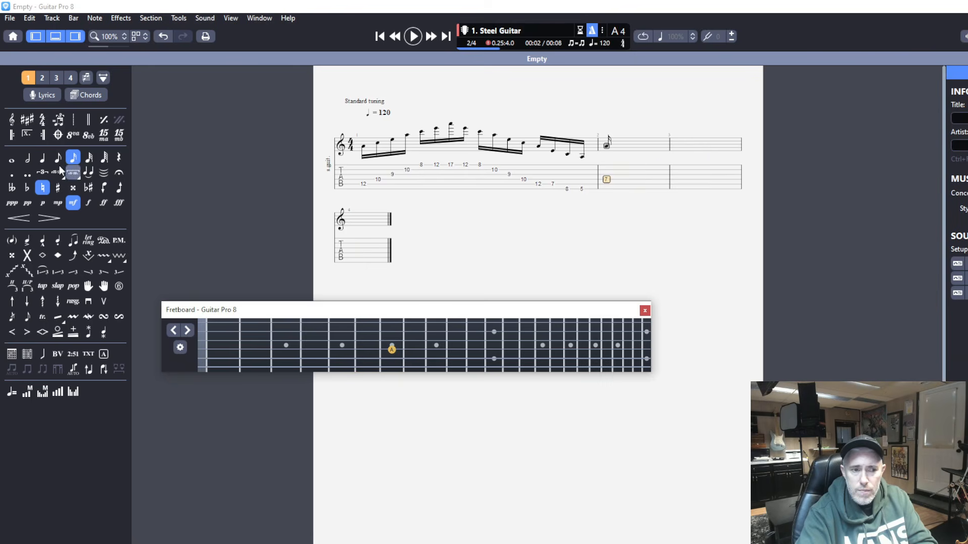
left_click(15, 160)
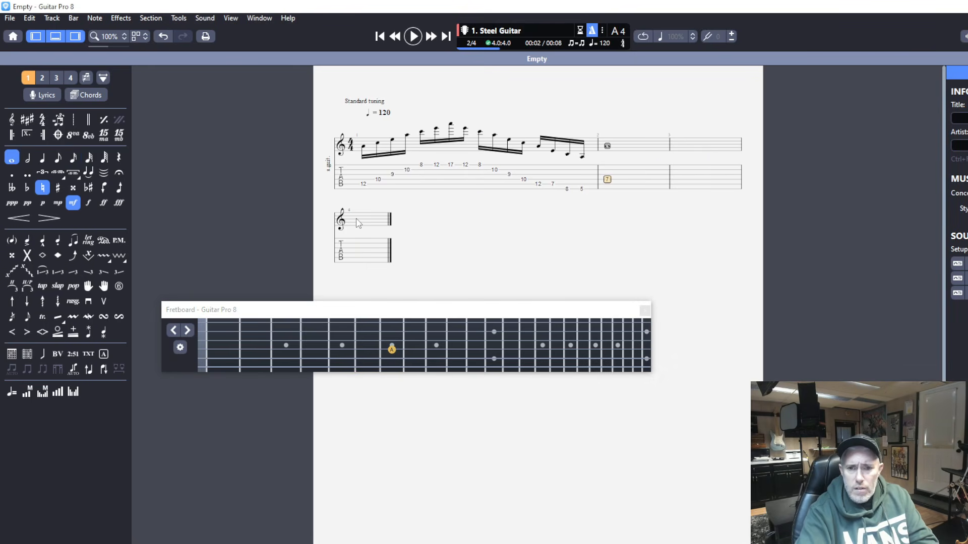
- Enter a sixteenth-note triplet at the start of bar 4 with frets 12, 10 and 9 on strings 5, 4 and 3
key("Right")
key("Right")
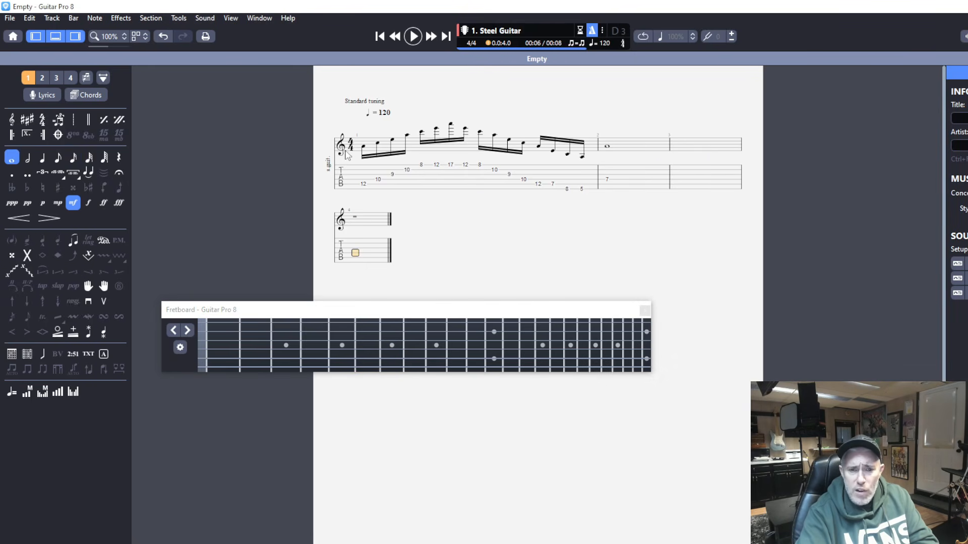
left_click(73, 159)
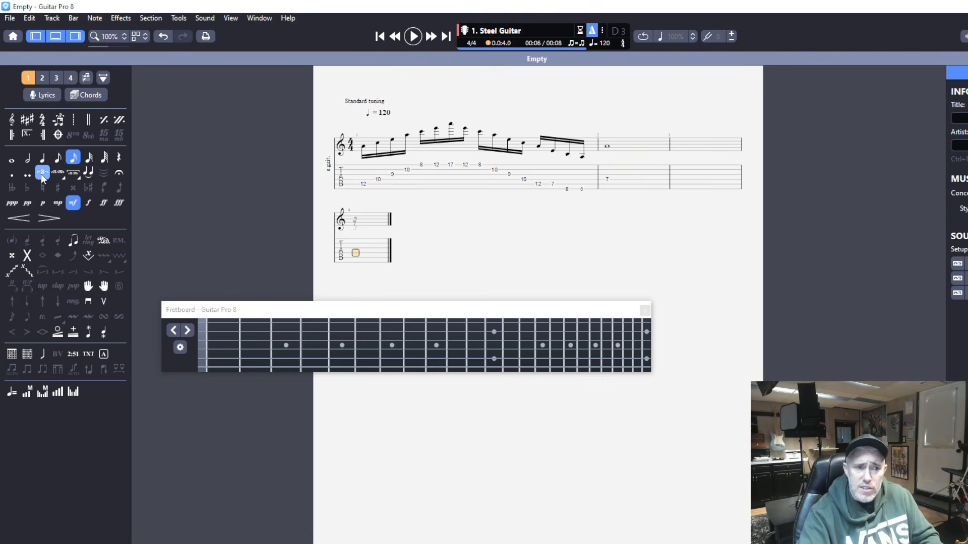
left_click(494, 357)
left_click(459, 350)
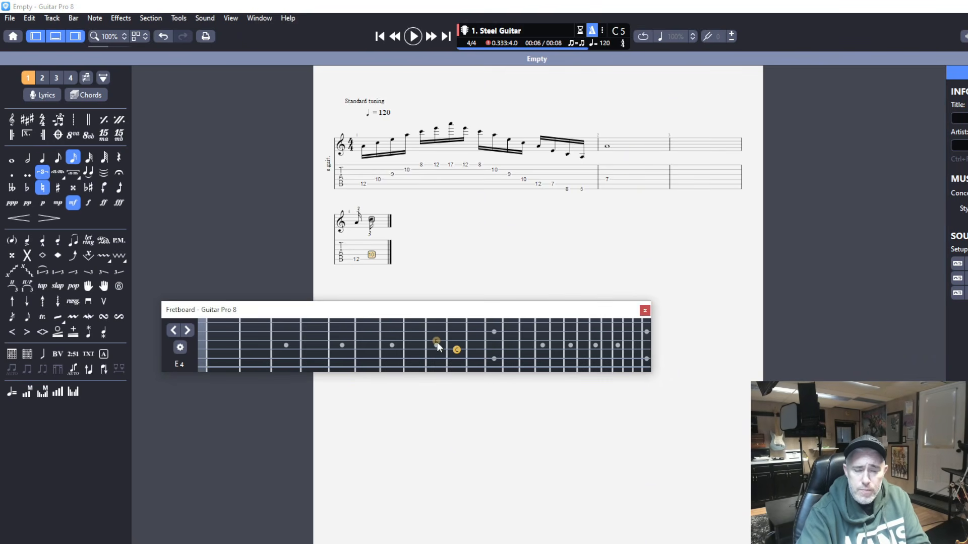
key("Up")
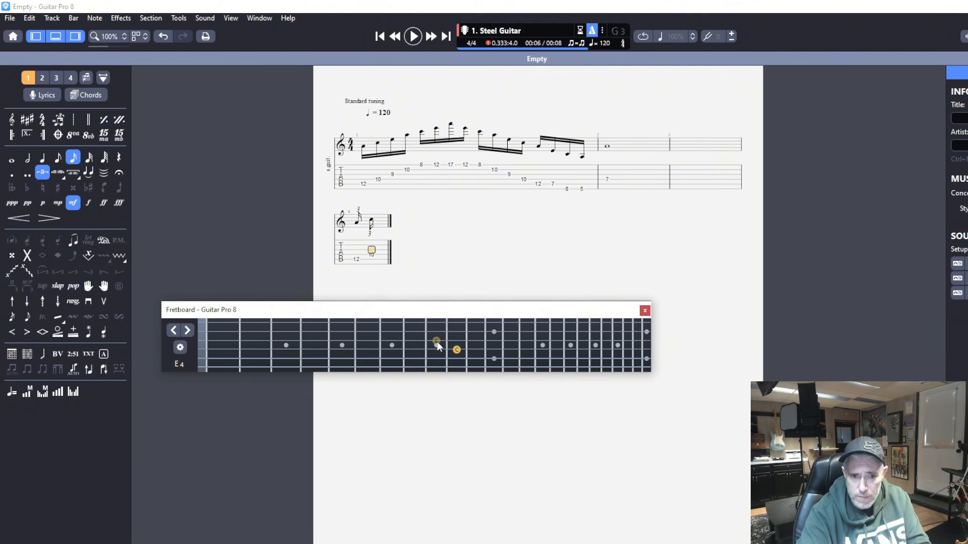
left_click(437, 343)
- Add the second and third triplets of bar 4: fret 10 on string 2, followed by frets 8, 12, 17, 20 and 17 on string 1
left_click(451, 332)
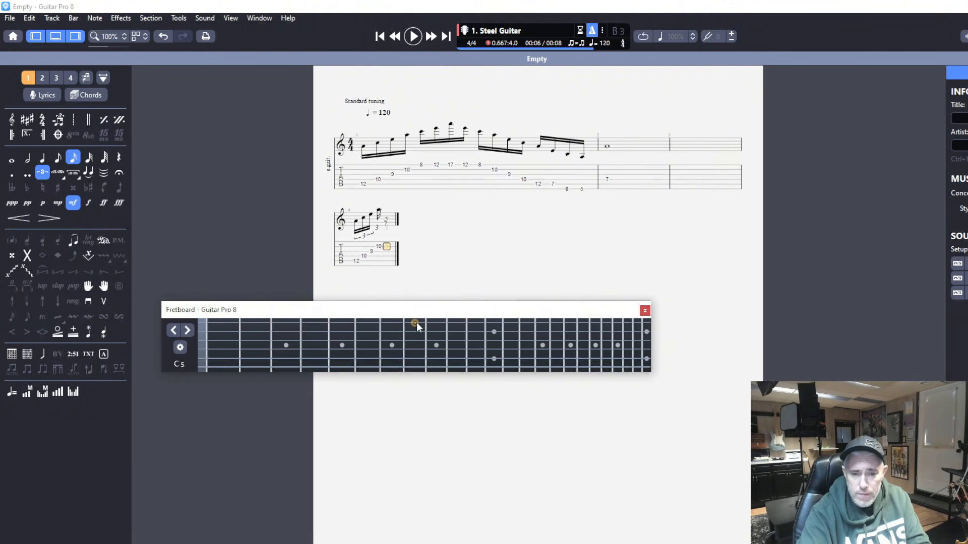
left_click(416, 322)
left_click(489, 322)
left_click(568, 322)
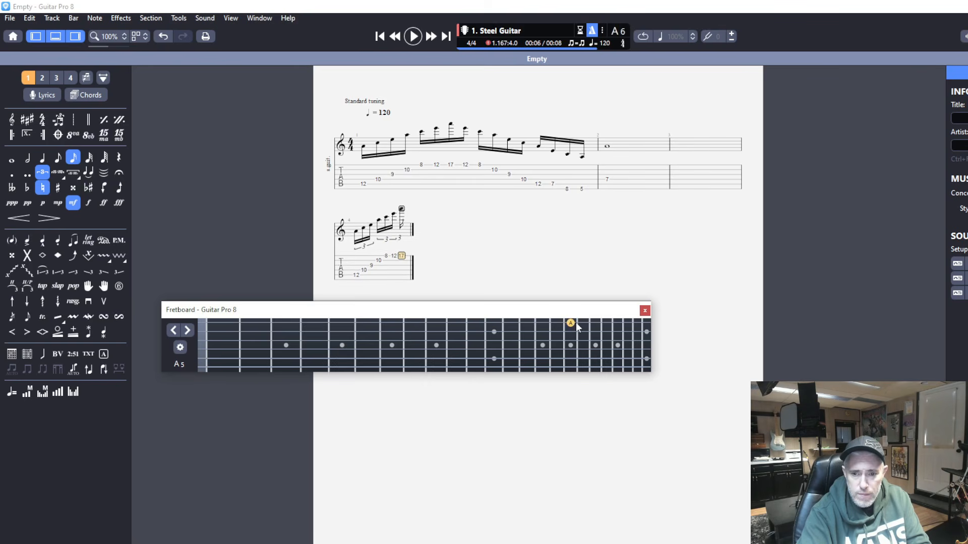
left_click(609, 323)
left_click(570, 323)
- Add the fourth and fifth triplets of bar 4: frets 12 and 8 on string 1, and 10, 9, 10, 12 on strings 2 to 5
left_click(493, 322)
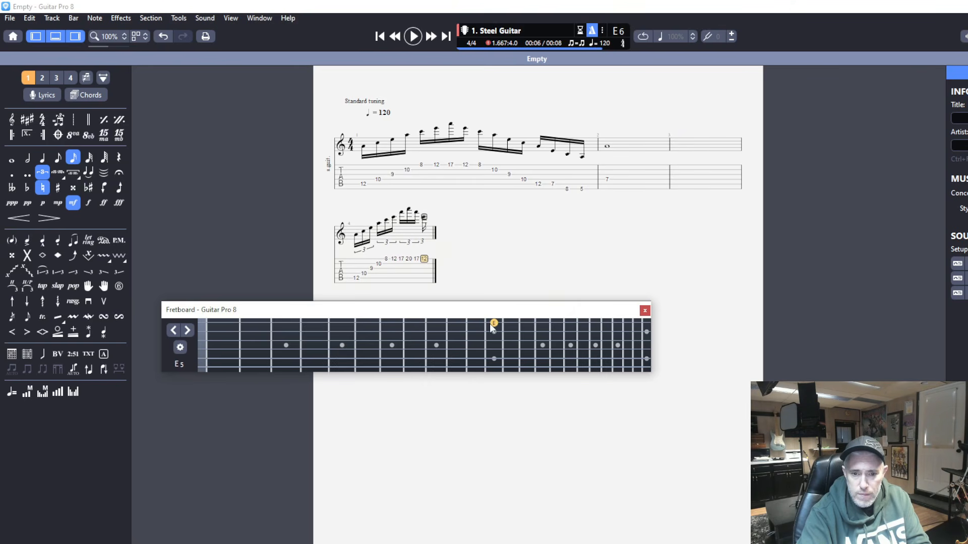
left_click(415, 323)
left_click(451, 331)
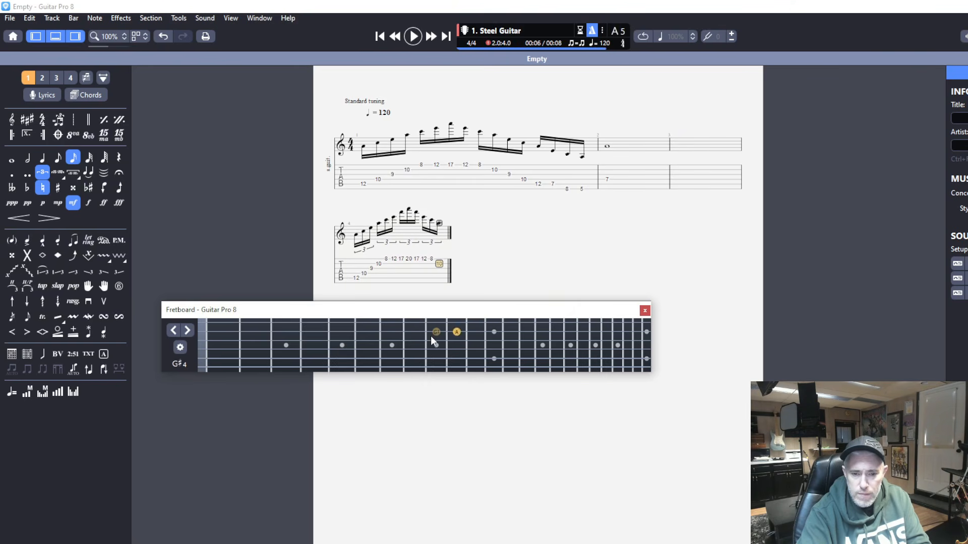
left_click(436, 342)
left_click(451, 349)
left_click(489, 358)
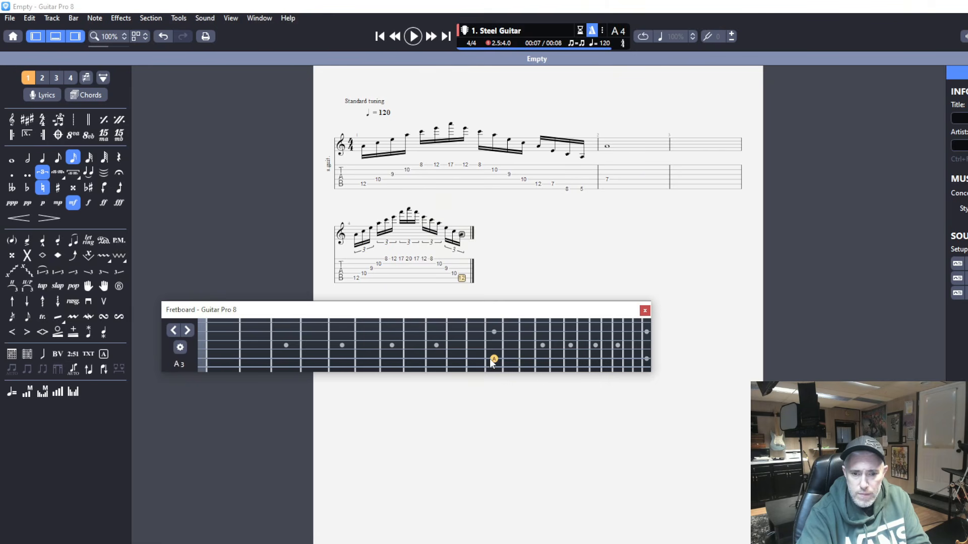
- Add two more triplets in bar 4: frets 7, 8, 5 on strings 5, 6, 6, and frets 8, 7, 7 on strings 6, 5, 4
left_click(394, 358)
left_click(414, 367)
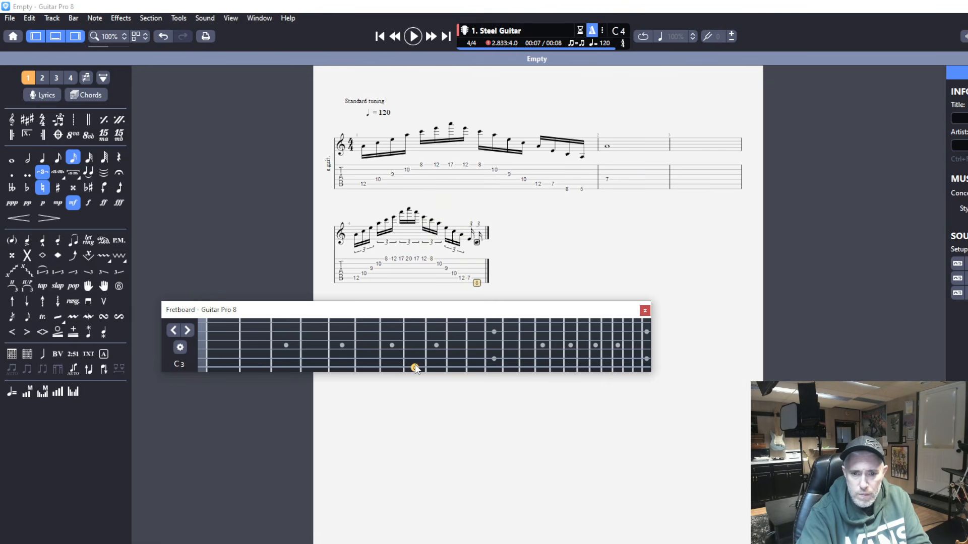
left_click(342, 367)
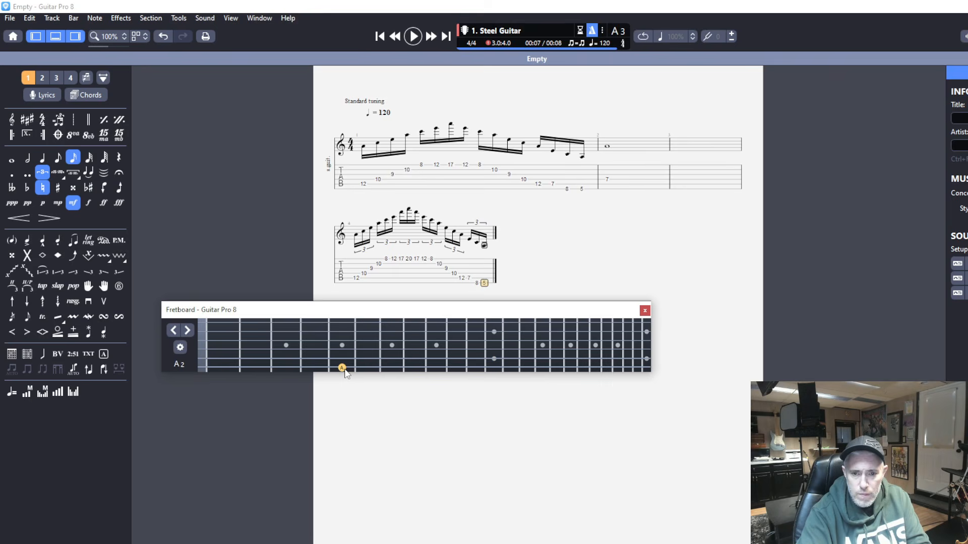
left_click(414, 368)
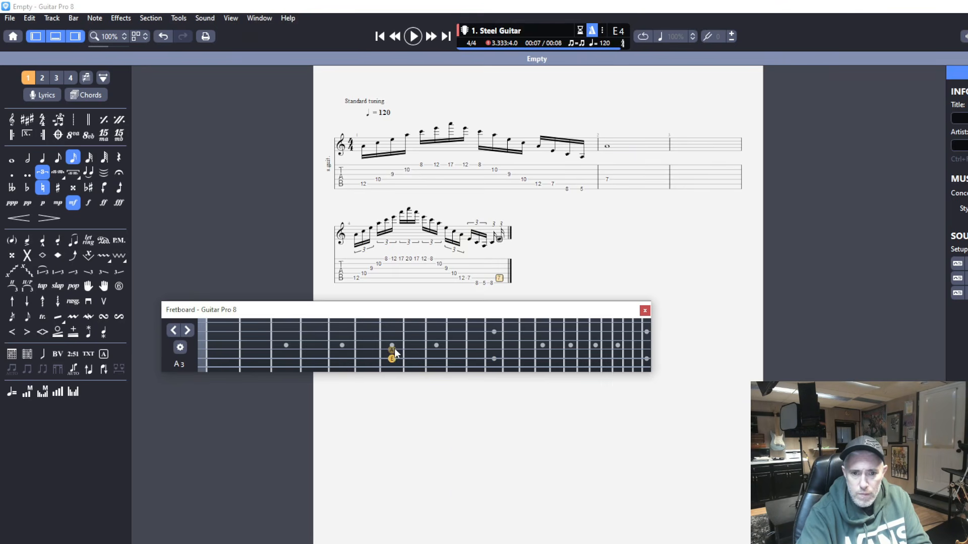
left_click(393, 349)
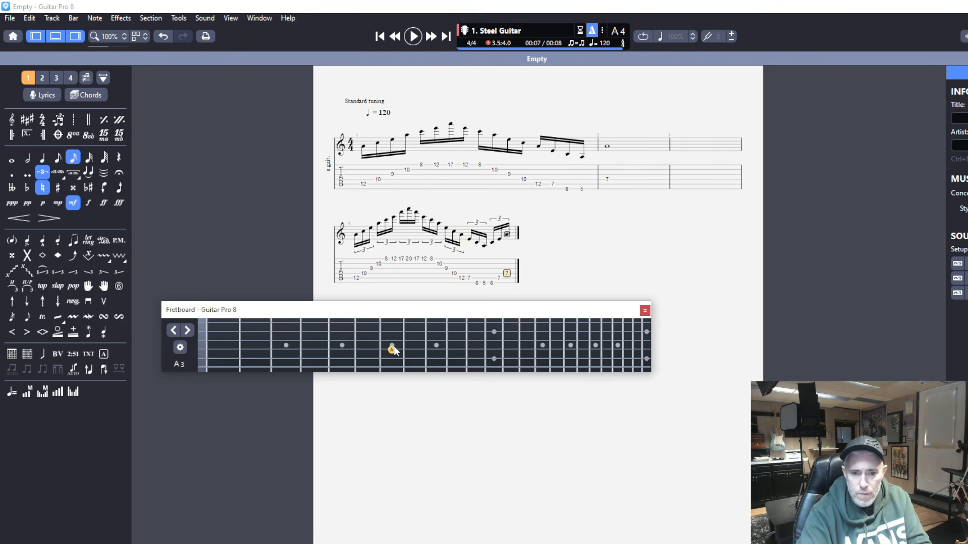
- Complete bar 4 with a triplet at fret 5 on strings 3, 2 and 1, and add a whole note at fret 17 on string 1 in bar 5
left_click(456, 332)
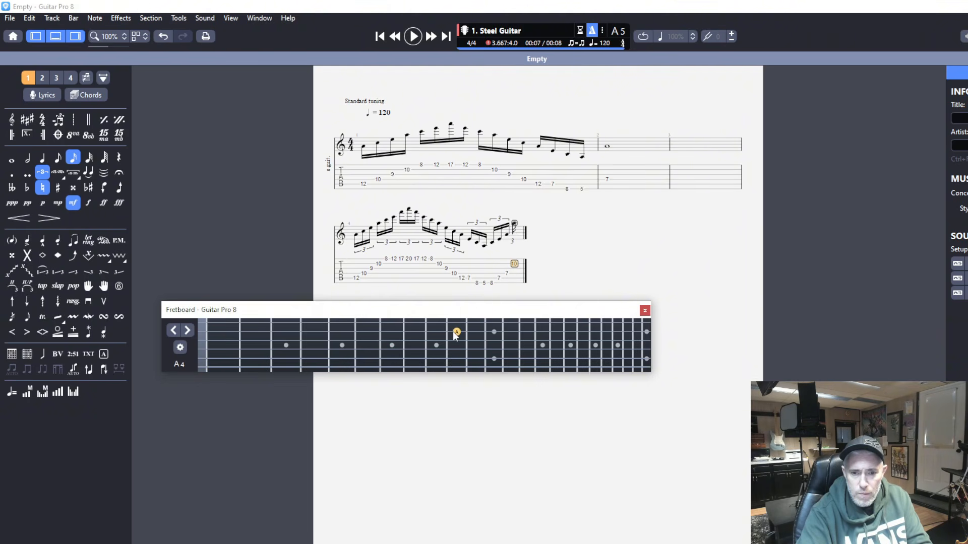
left_click(454, 332)
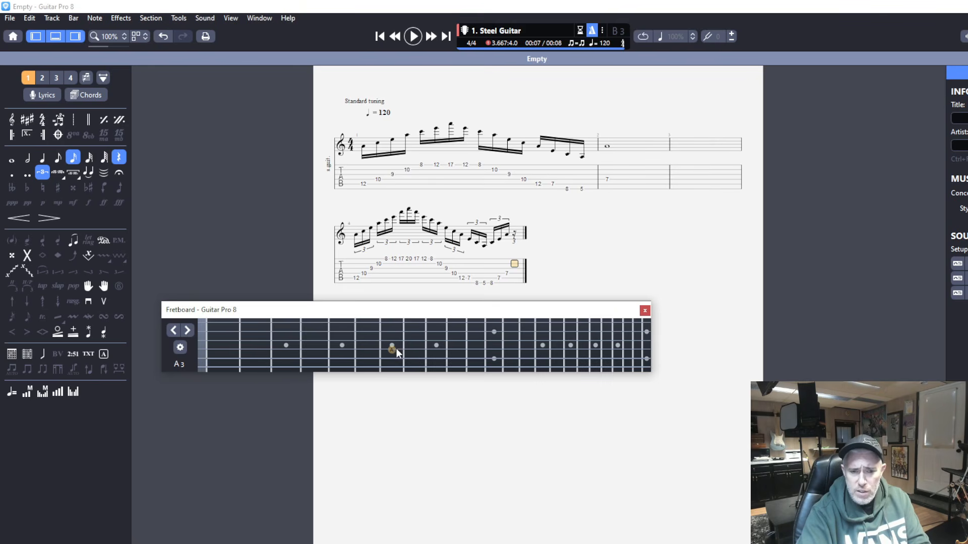
left_click(343, 341)
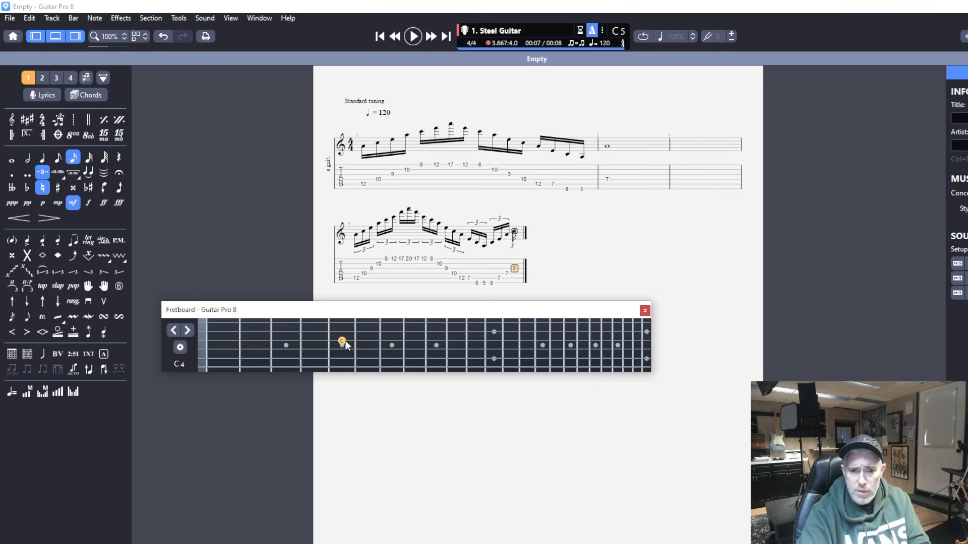
left_click(343, 333)
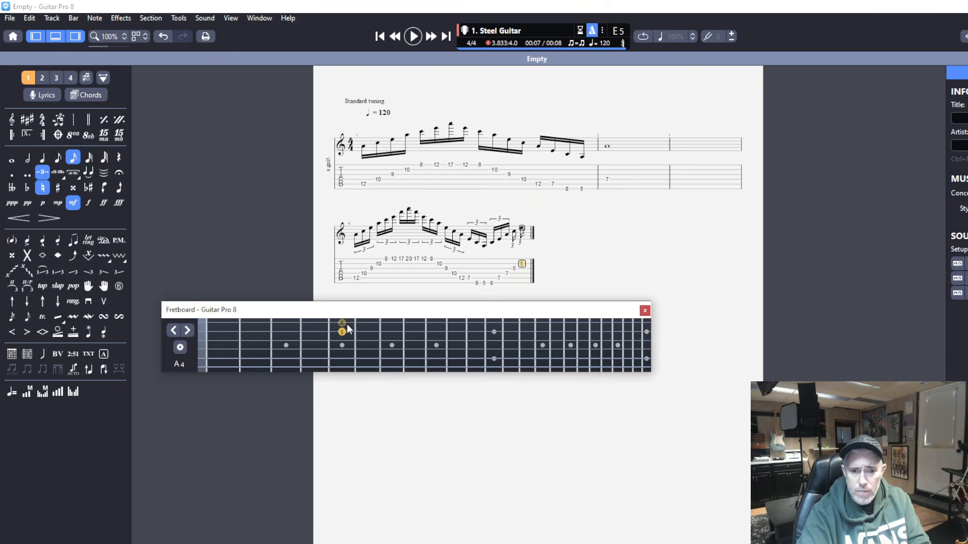
left_click(347, 324)
key("Right")
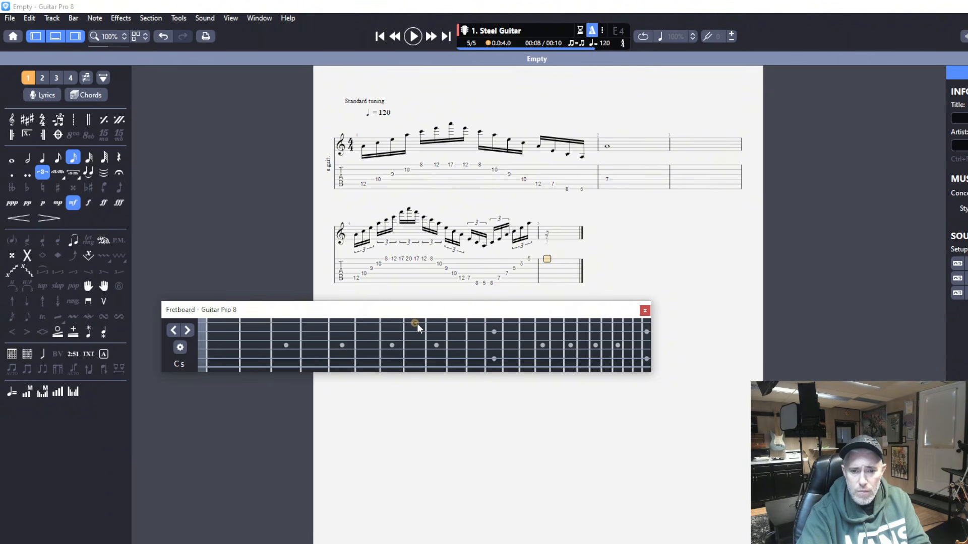
left_click(570, 324)
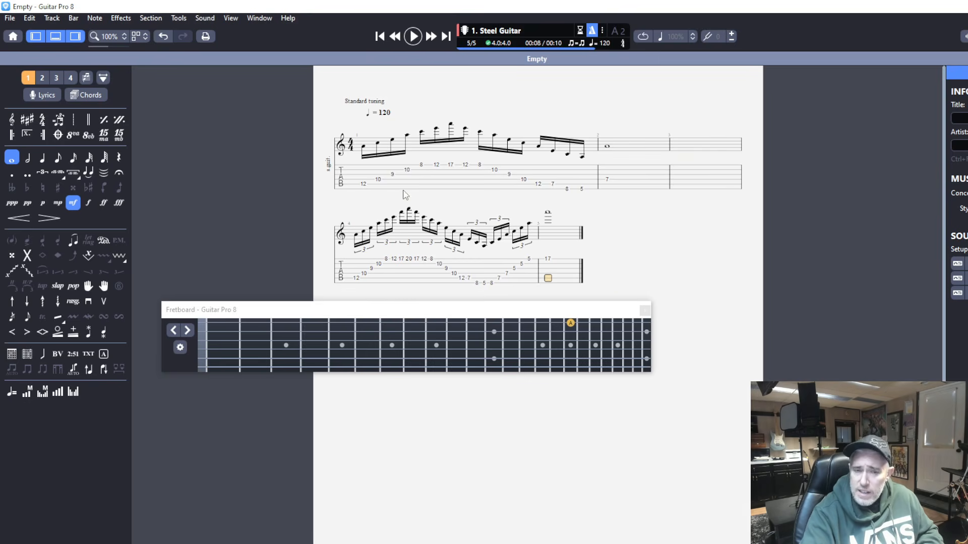
- Play back the sixteenth notes from the start of bar 1, and the triplets from the start of bar 4
left_click(363, 185)
key("space")
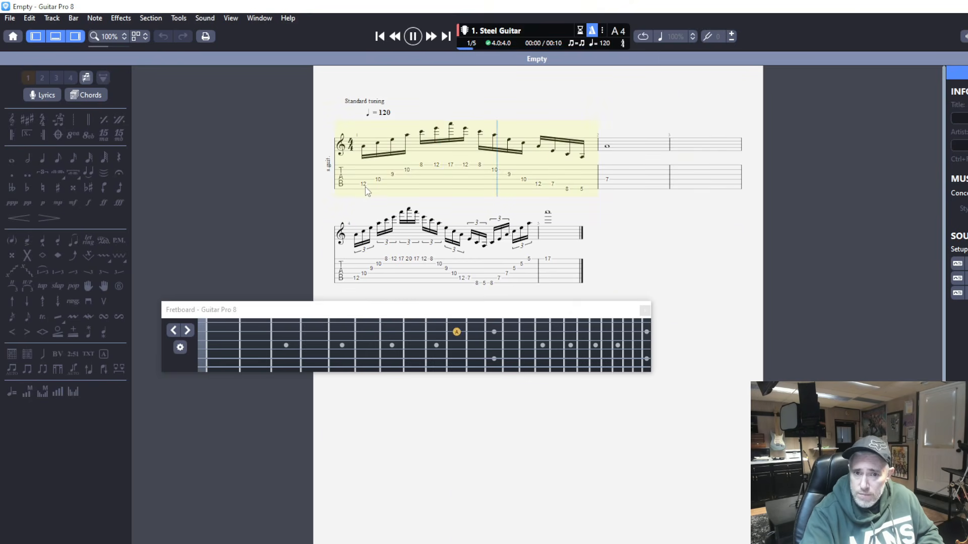
key("space")
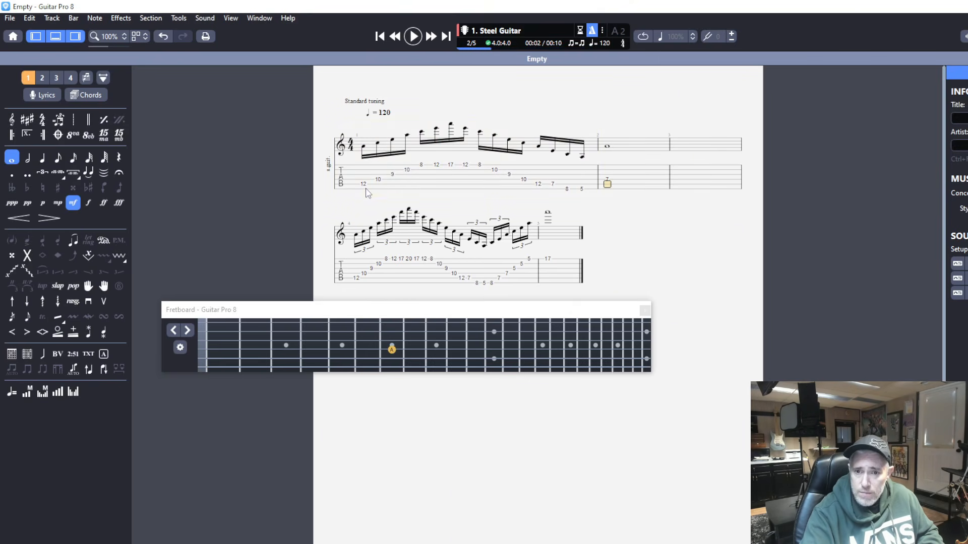
left_click(357, 284)
key("space")
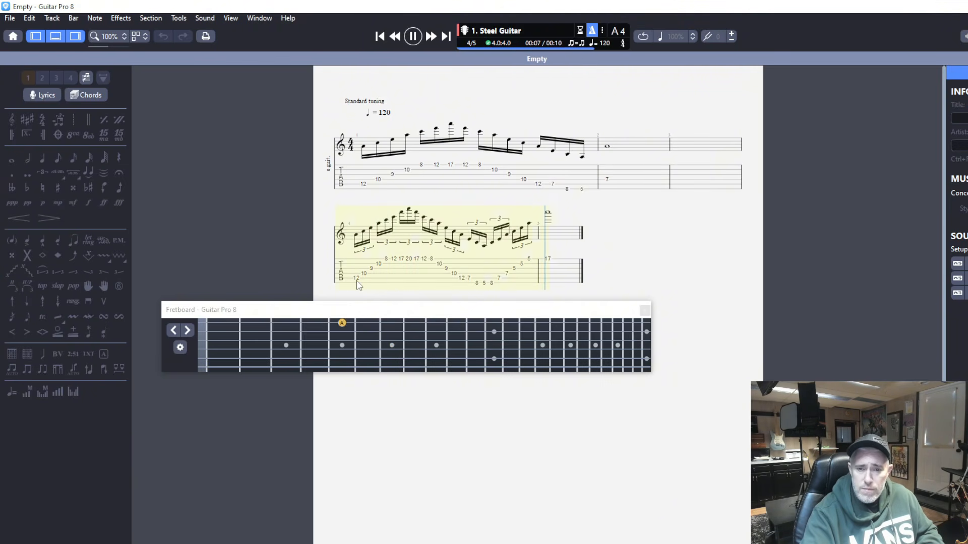
key("space")
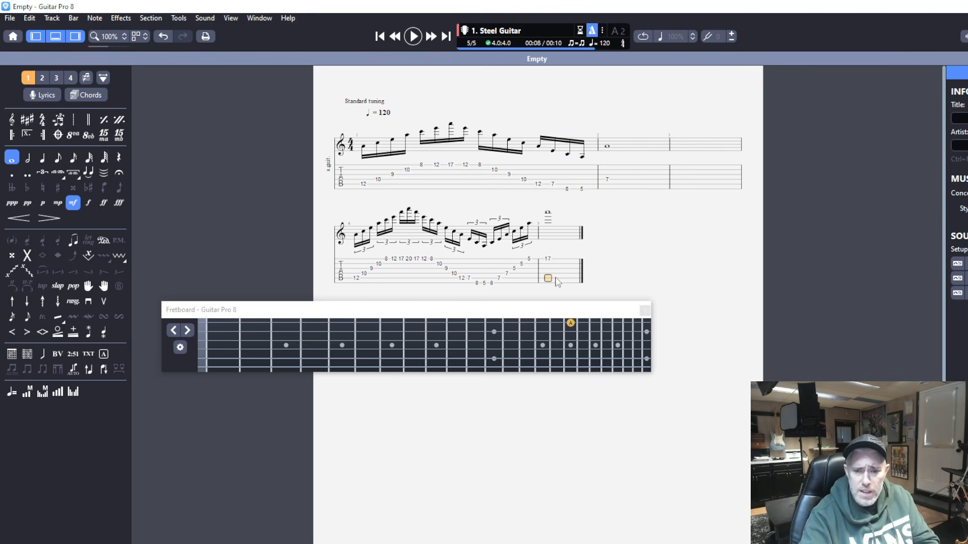
- Move the fretboard window clear of the tab, and delete all the notes in bars 1 to 5
left_click_drag(551, 317, 608, 368)
left_click_drag(564, 286, 347, 161)
key("Delete")
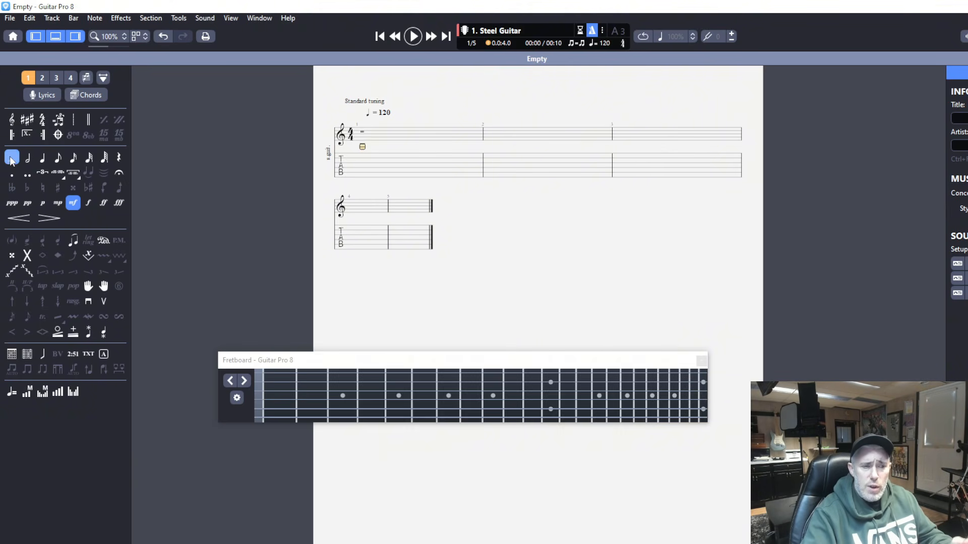
- Enter a whole-note chord in bar 1 at frets 5, 7, 7, 5, 5, 5 on strings 6 to 1
left_click(398, 419)
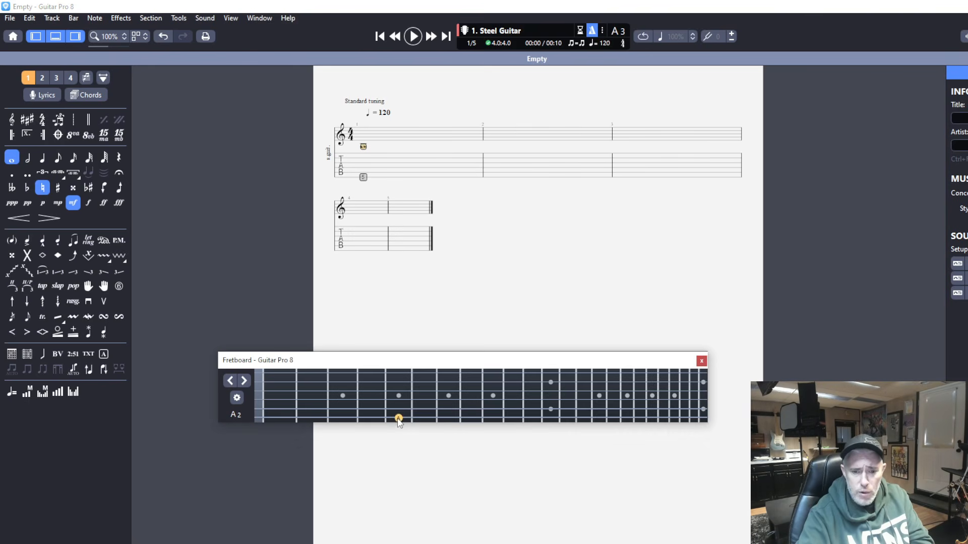
left_click(449, 410)
left_click(449, 401)
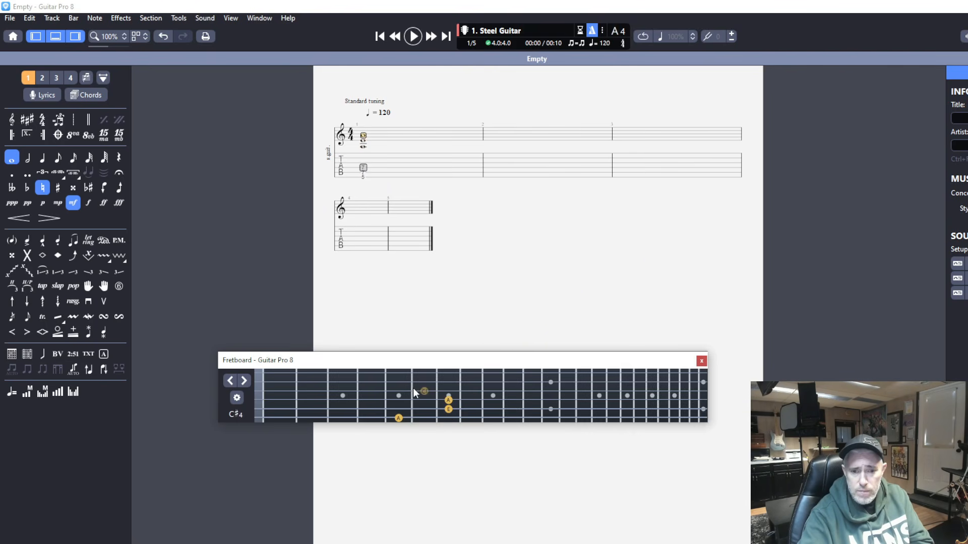
left_click(403, 390)
left_click(404, 382)
left_click(404, 374)
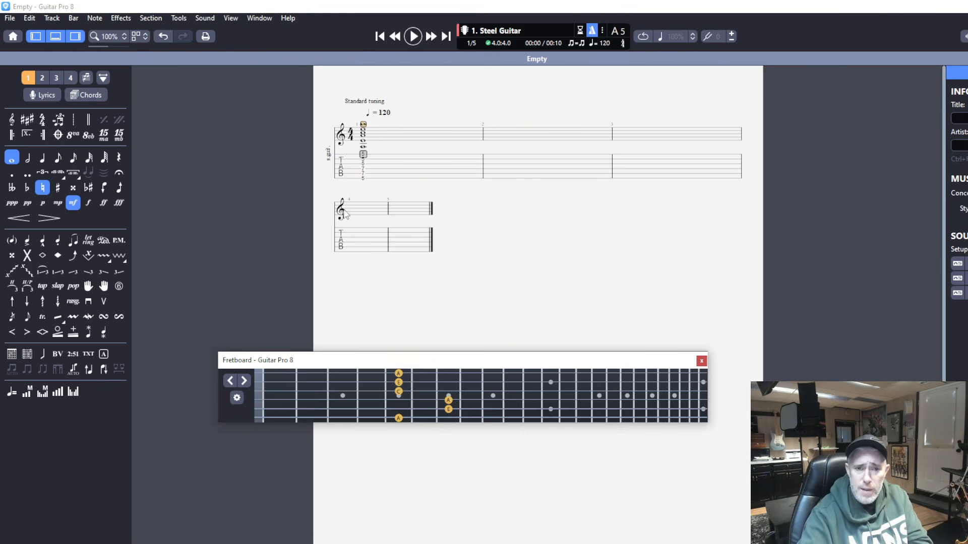
- Delete the notes on strings 5 and 6 from the chord in bar 1
left_click(363, 171)
left_click(365, 175)
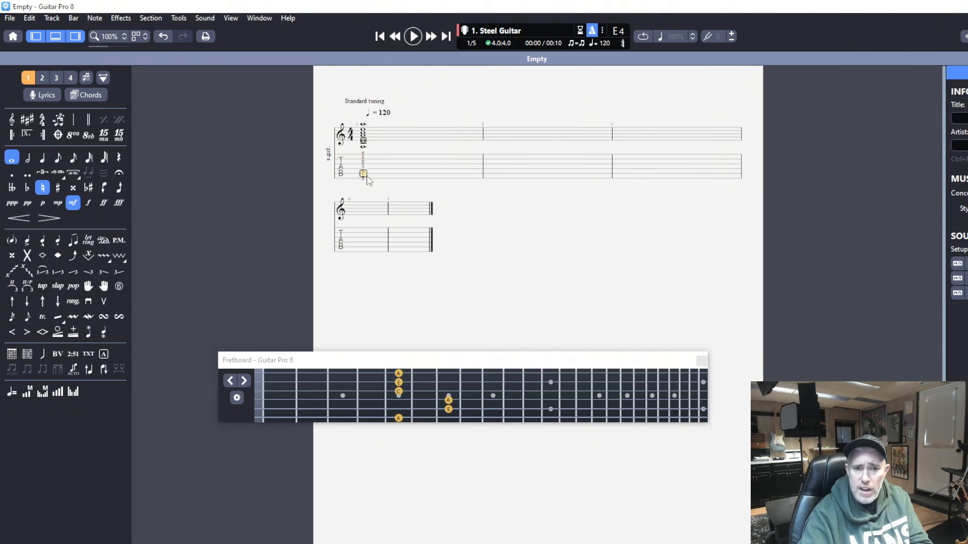
key("Delete")
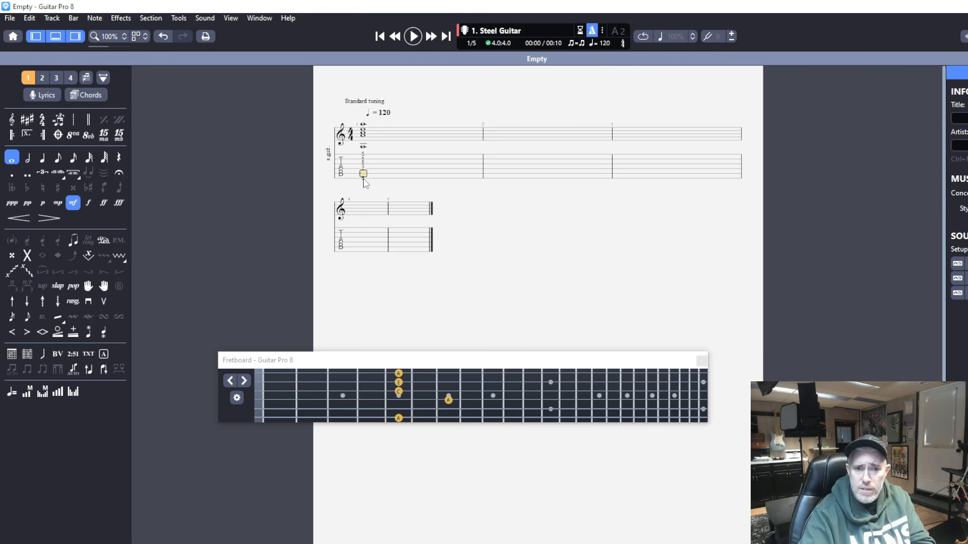
left_click(364, 180)
key("Delete")
- Enter a whole-note chord in bar 2 at frets 3, 5, 5, 4, 3, 3 on strings 6 to 1
key("Right")
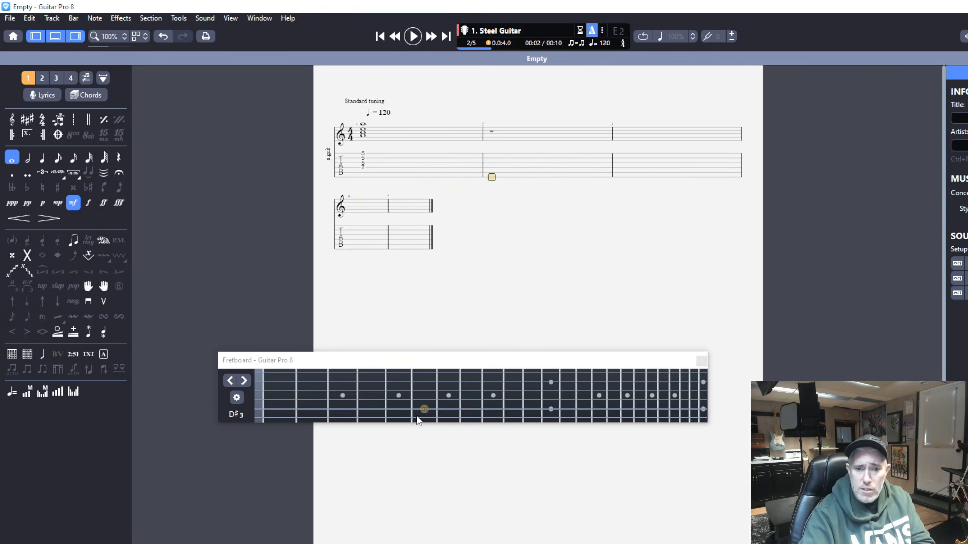
left_click(342, 418)
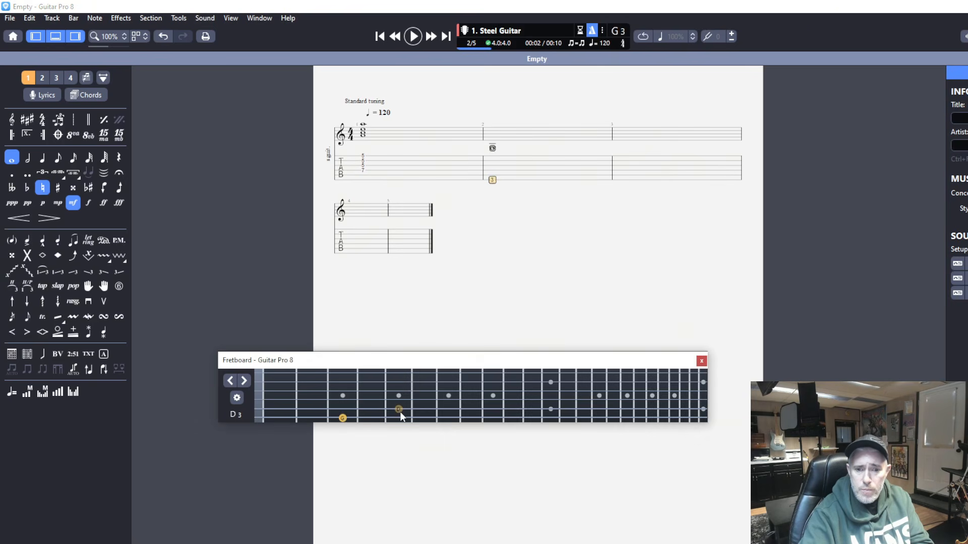
left_click(398, 408)
left_click(398, 399)
left_click(372, 391)
left_click(342, 382)
left_click(343, 373)
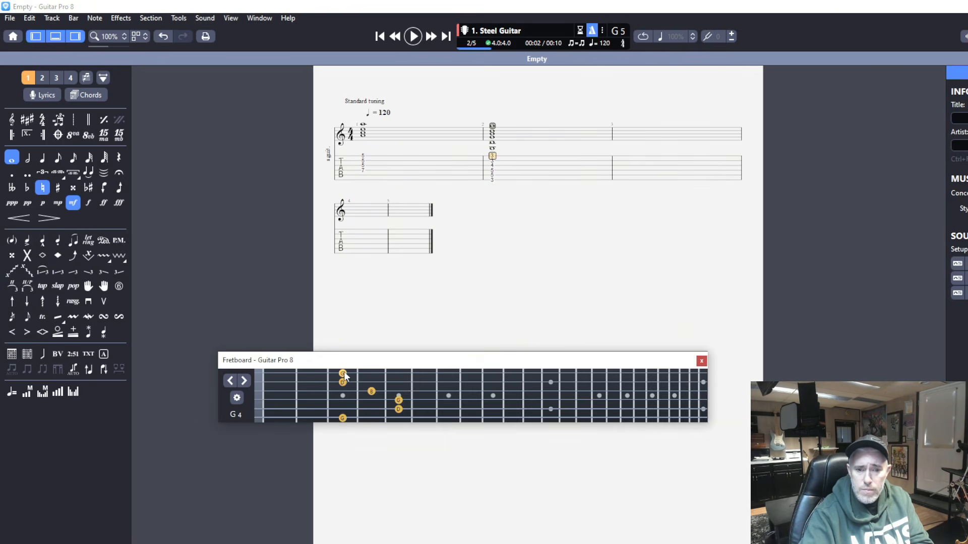
- Delete the notes on strings 6 and 5 from the chord in bar 2
left_click(493, 180)
key("Delete")
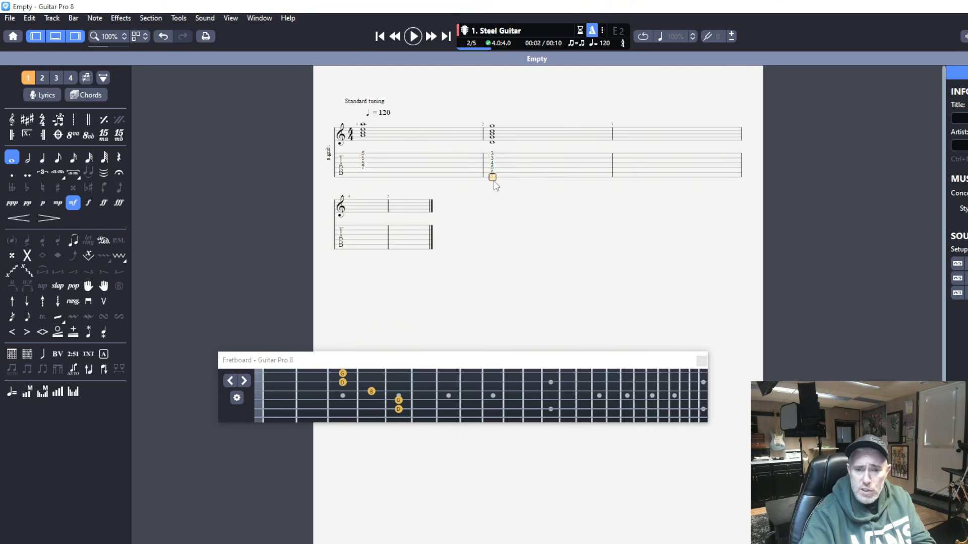
left_click(493, 175)
key("Delete")
- Enter a whole-note chord in bar 3 at frets 1, 3, 3, 2, 1, 1 on strings 6 to 1, and delete its notes on strings 6 and 5
key("Right")
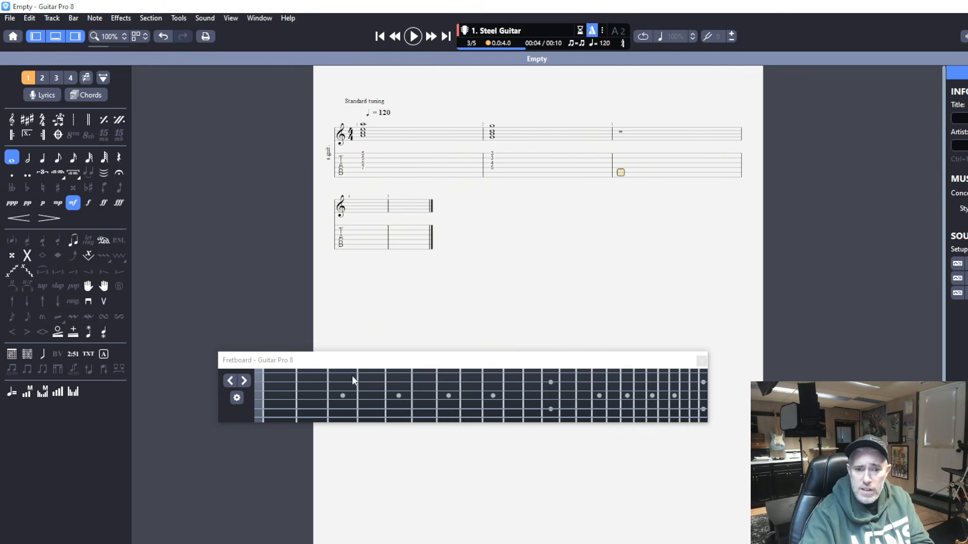
left_click(281, 418)
left_click(343, 400)
left_click(344, 408)
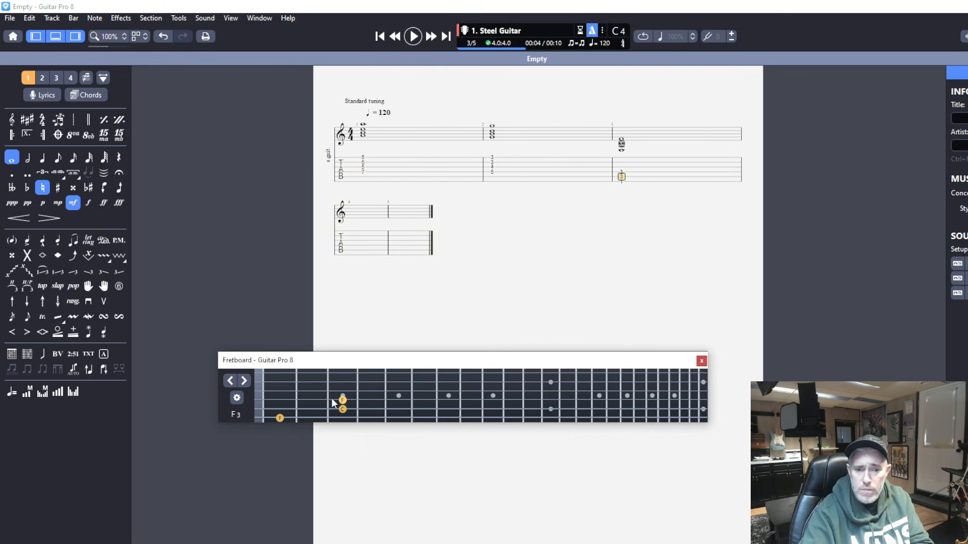
left_click(312, 391)
left_click(280, 382)
left_click(279, 373)
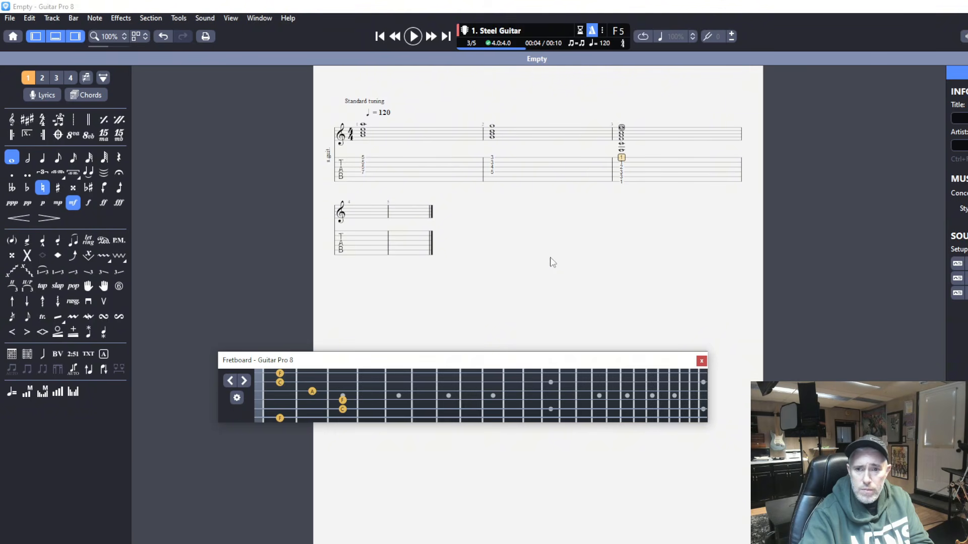
left_click(621, 182)
key("Delete")
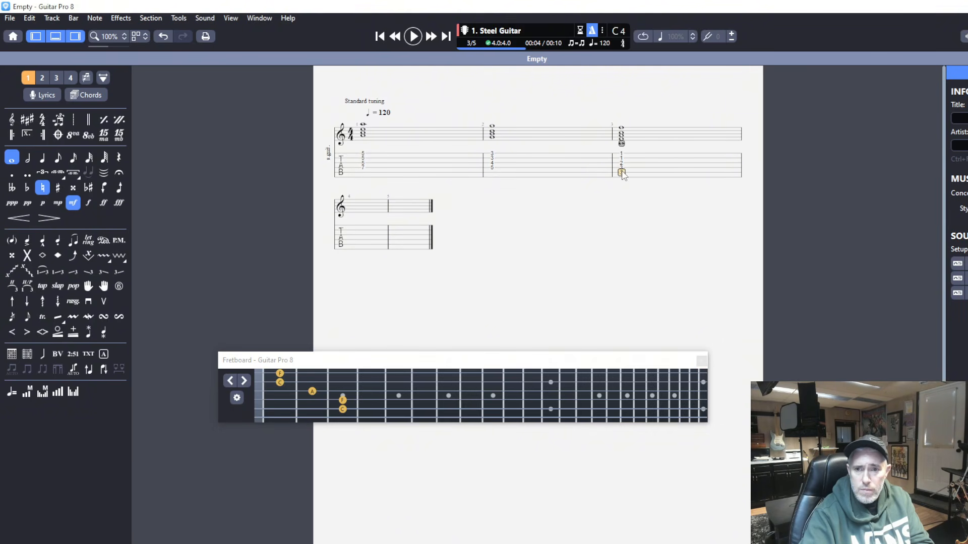
- Enter a whole-note chord in bar 4 at frets 0, 2, 2, 1, 0, 0 on strings 6 to 1
left_click(356, 246)
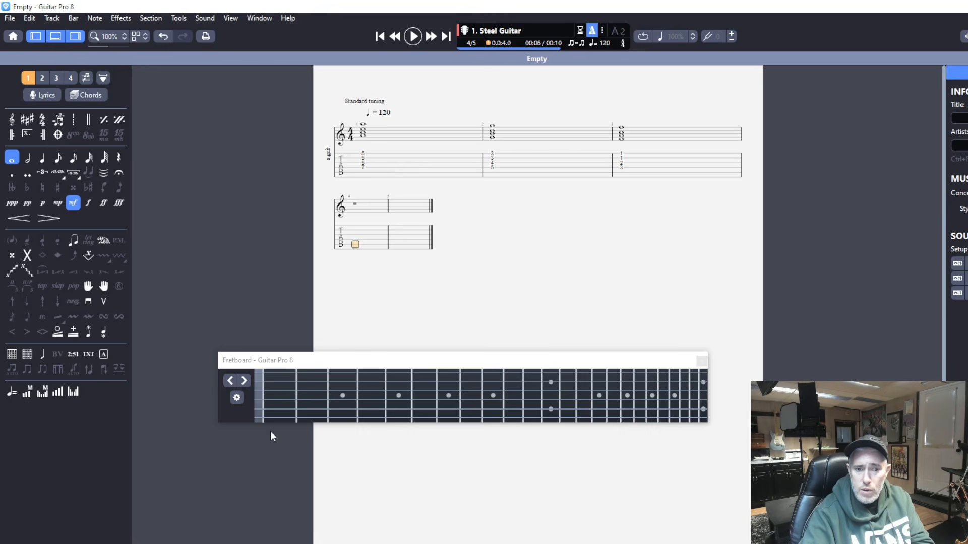
left_click(258, 417)
left_click(312, 409)
left_click(312, 400)
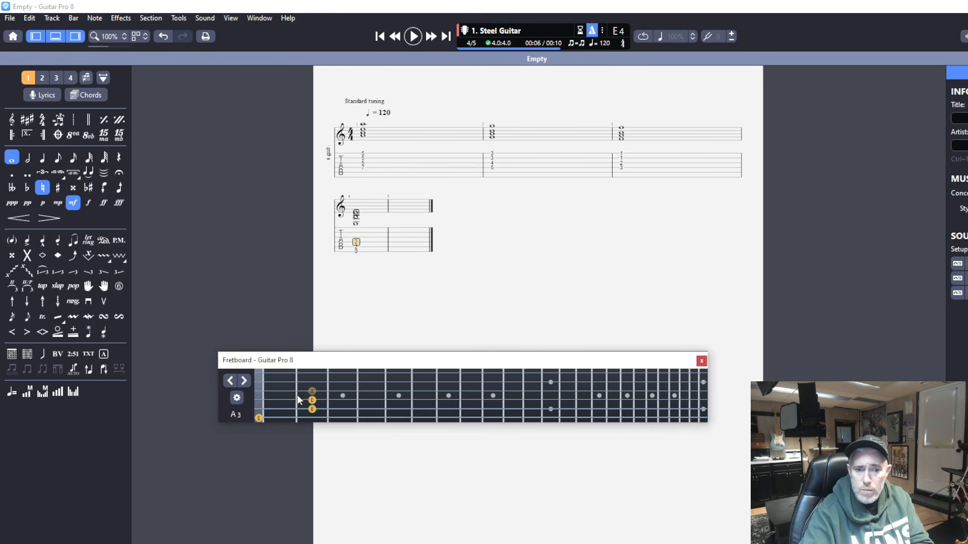
left_click(280, 391)
left_click(259, 382)
left_click(258, 374)
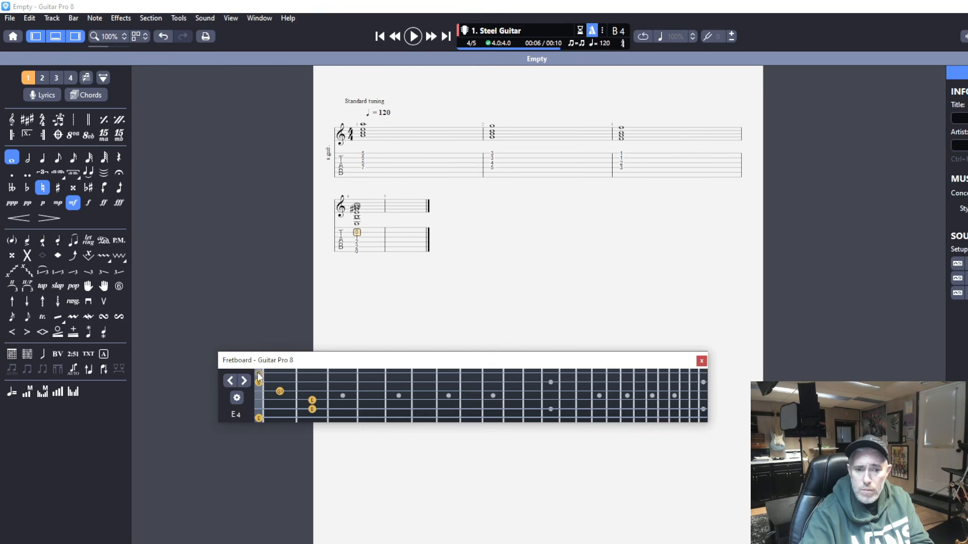
- Delete the notes on strings 6 and 5 from the chord in bar 4
left_click(357, 255)
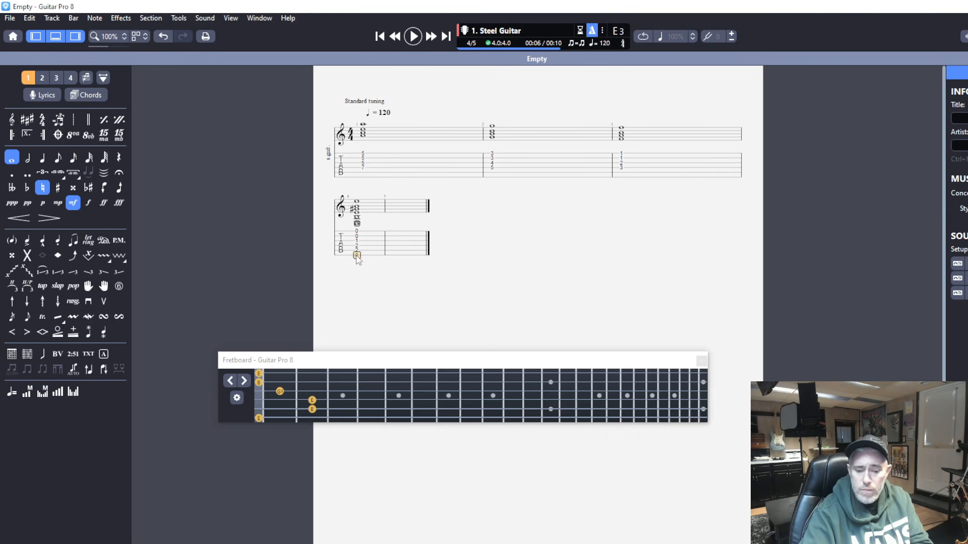
key("Delete")
left_click(356, 246)
key("Delete")
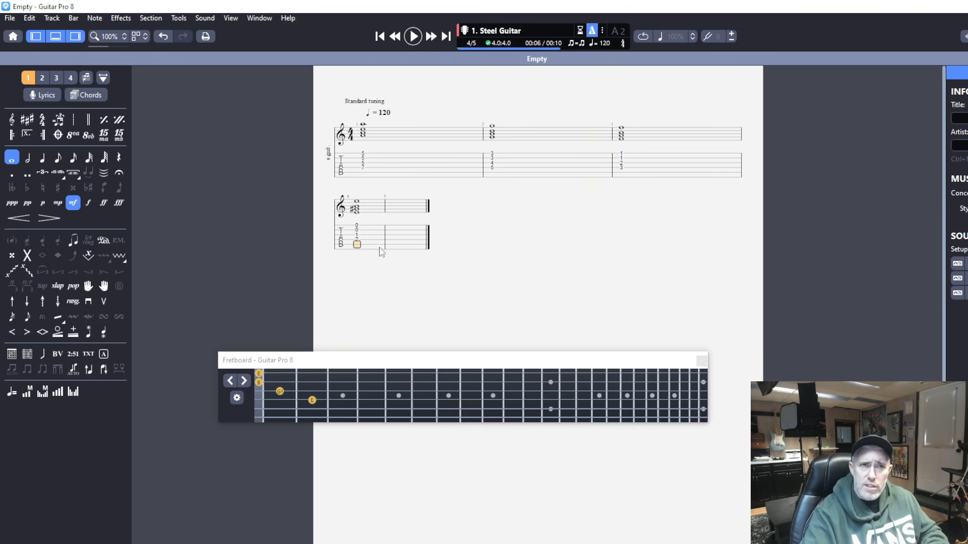
- Copy the chords of bars 1 to 4 and paste them three times in a row, starting at bar 5
left_click_drag(382, 252, 366, 160)
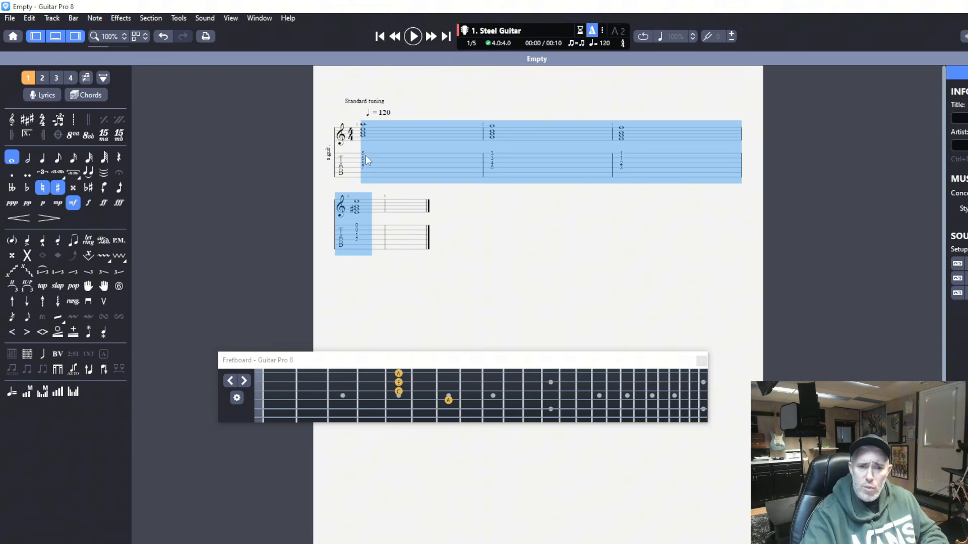
left_click(401, 243)
key("ctrl+v")
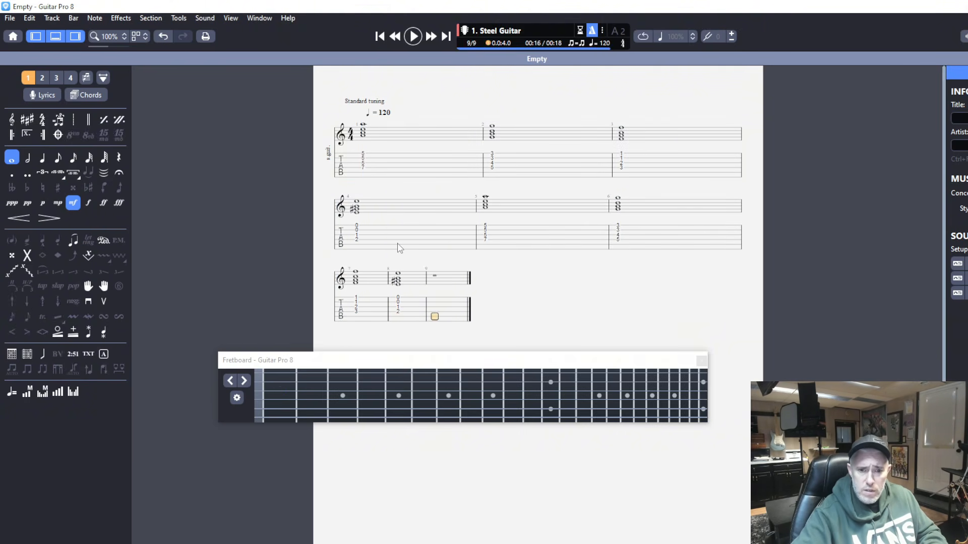
key("ctrl+v")
key("ctrl+v")
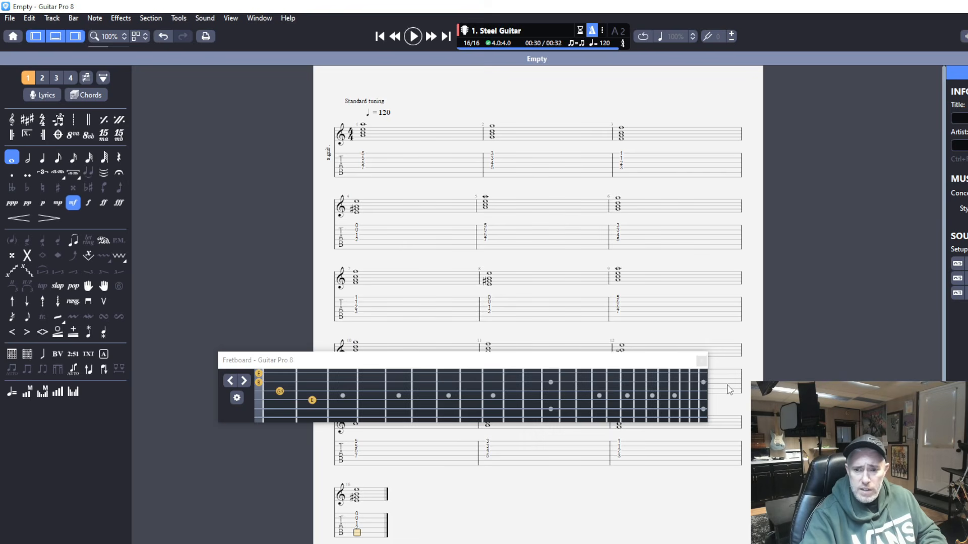
- Close the fretboard window, play back the chords from bar 1, and stop playback after bar 3
left_click(701, 361)
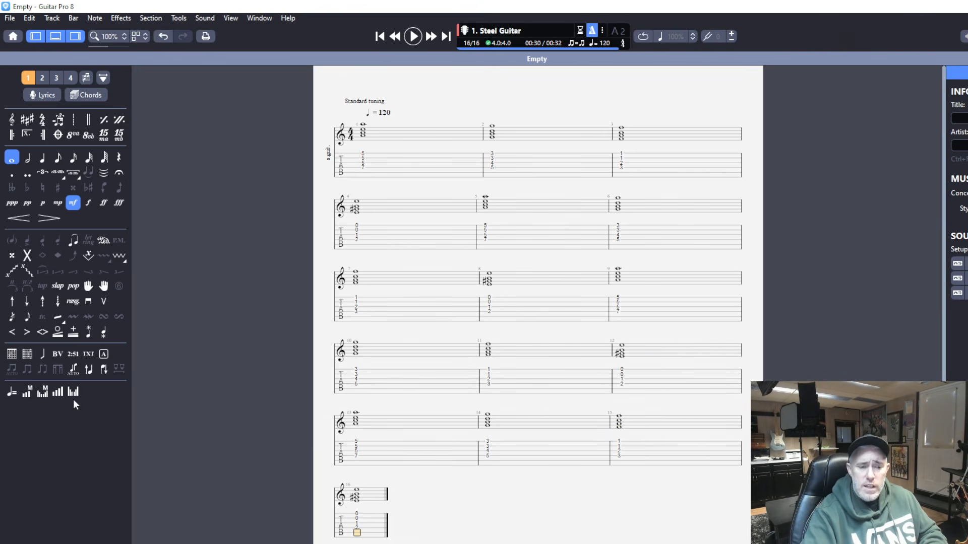
left_click(363, 159)
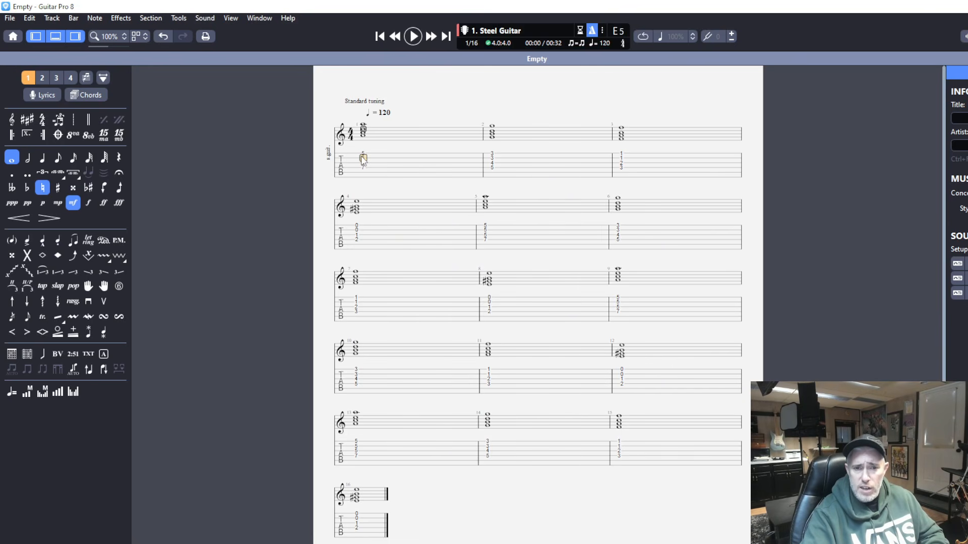
key("space")
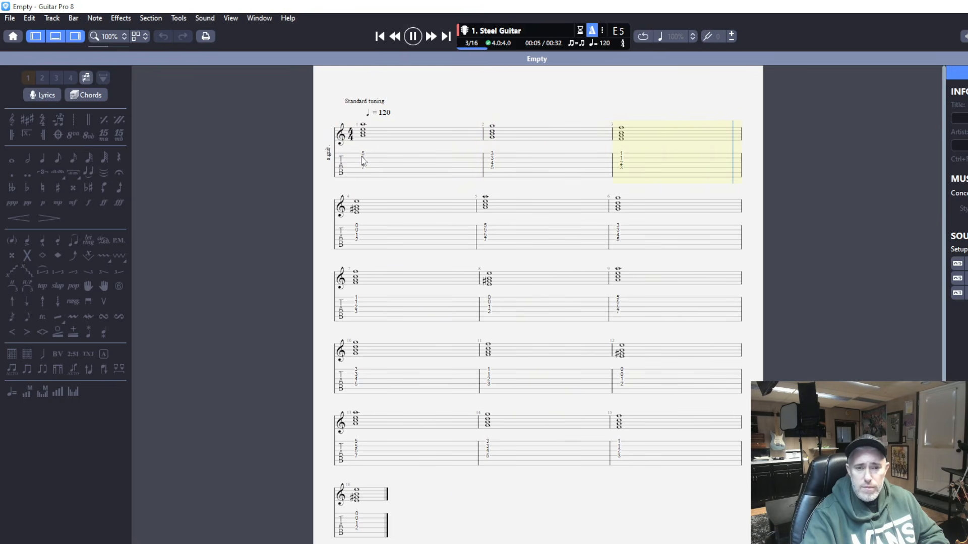
key("space")
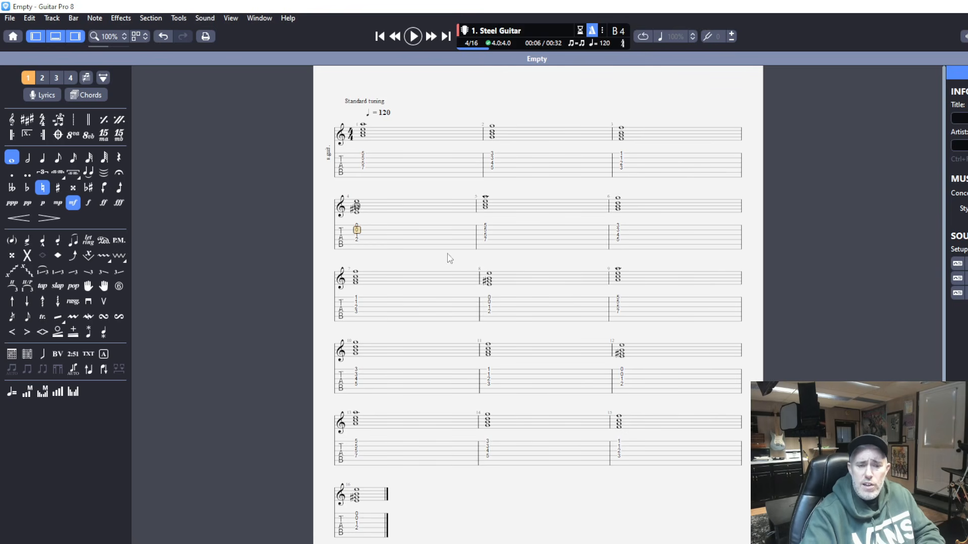
- Add a second track with a steel acoustic guitar, keeping the default Steel Guitar settings
left_click(363, 158)
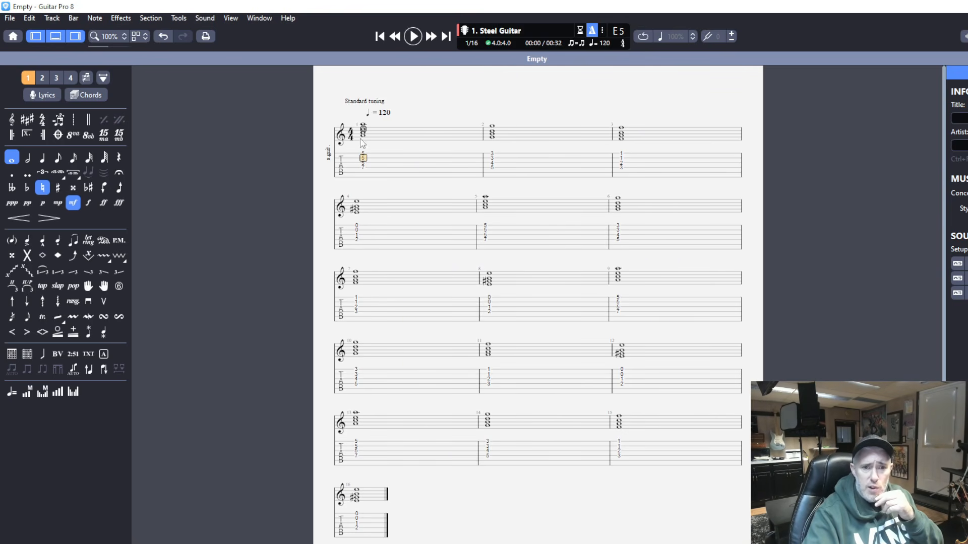
left_click(52, 19)
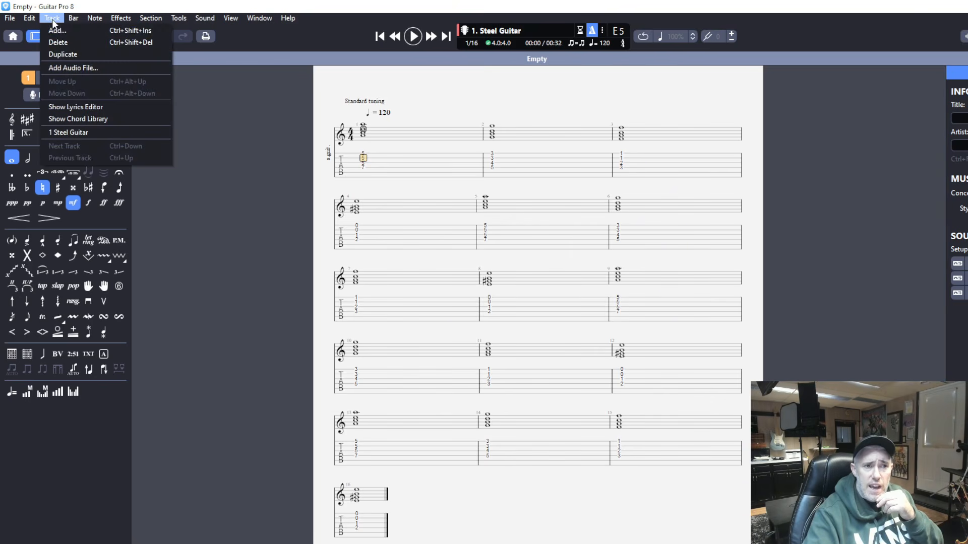
left_click(59, 33)
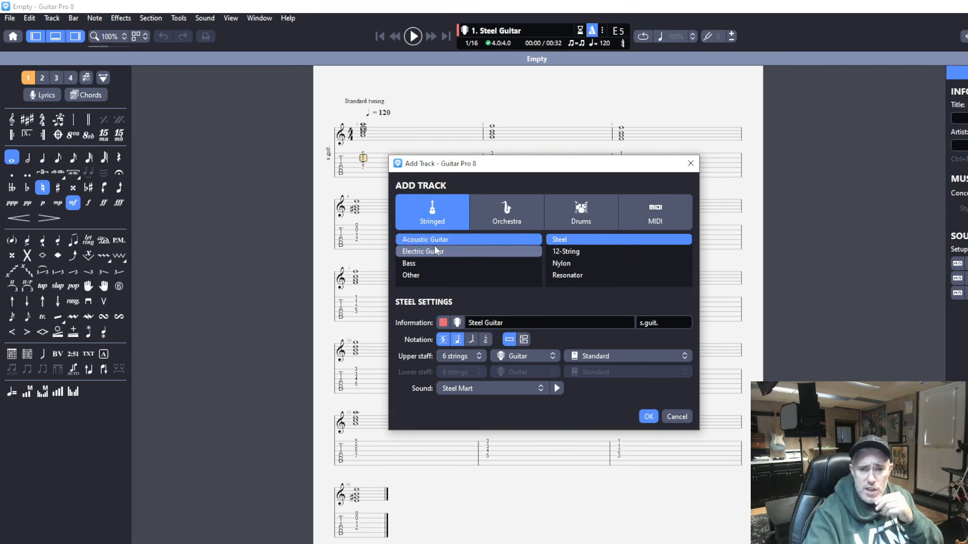
left_click(648, 417)
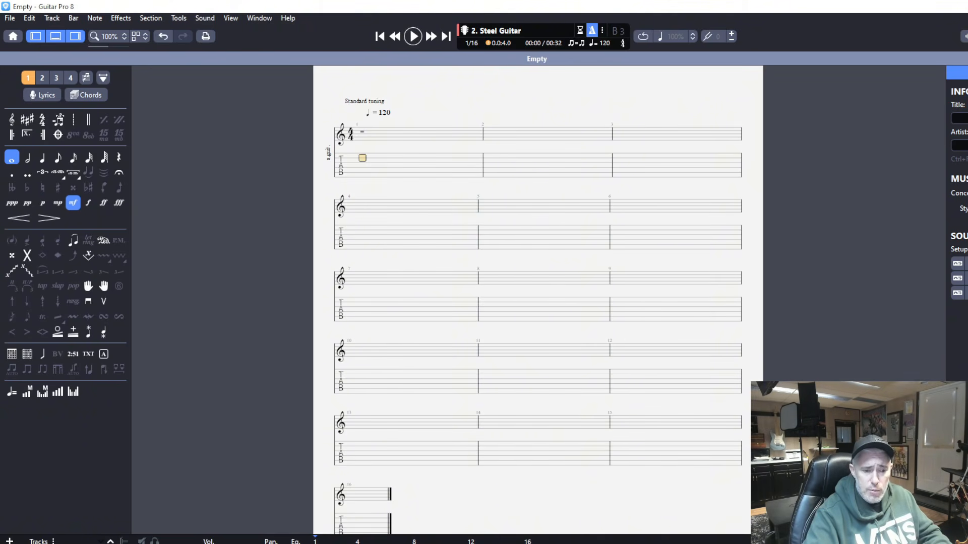
- Switch back and forth between the first and second Steel Guitar tracks to compare their tabs
key("ctrl+Up")
key("ctrl+Down")
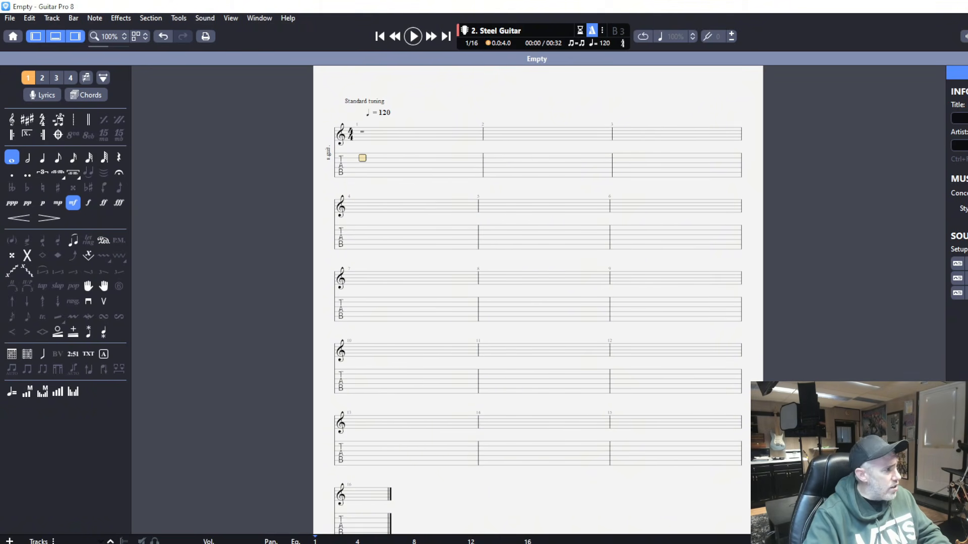
key("ctrl+Up")
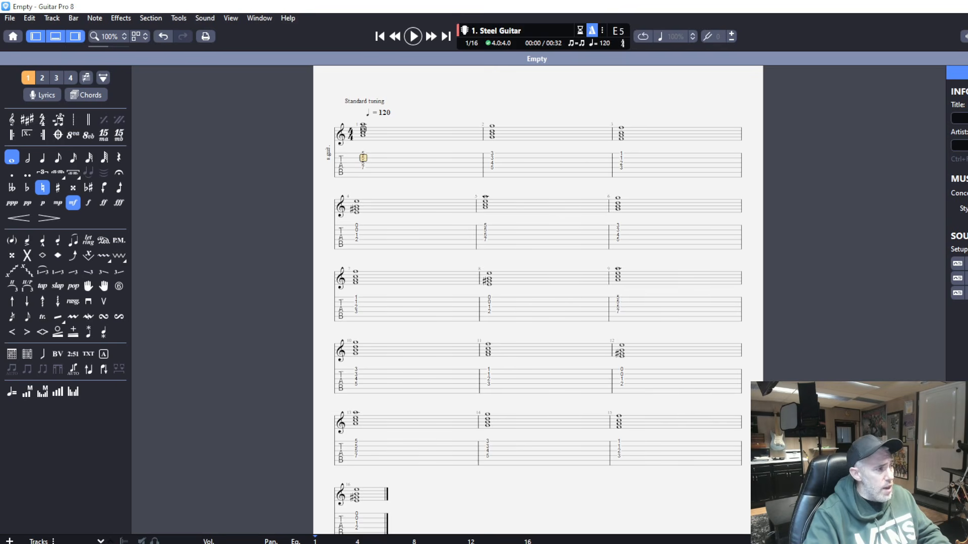
key("ctrl+Down")
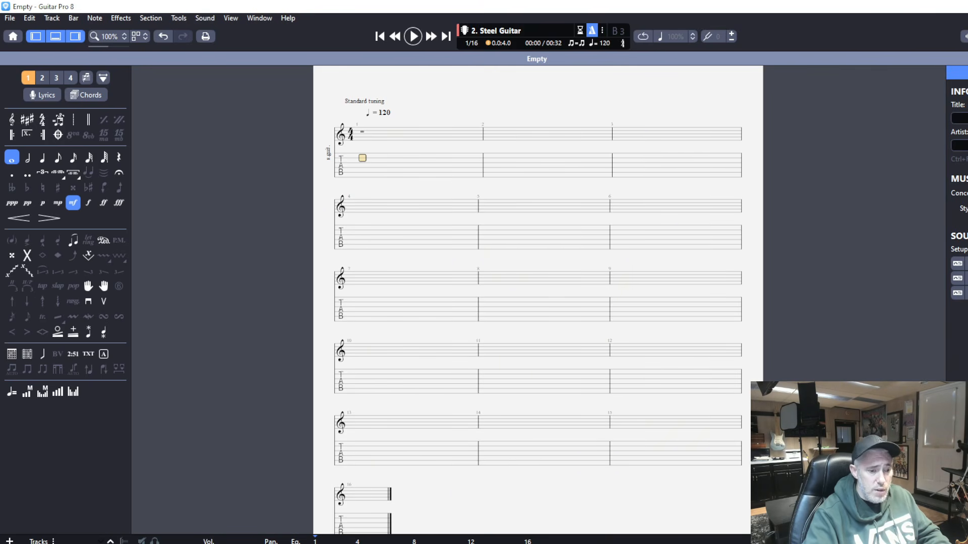
key("ctrl+Up")
key("ctrl+Down")
key("ctrl+Up")
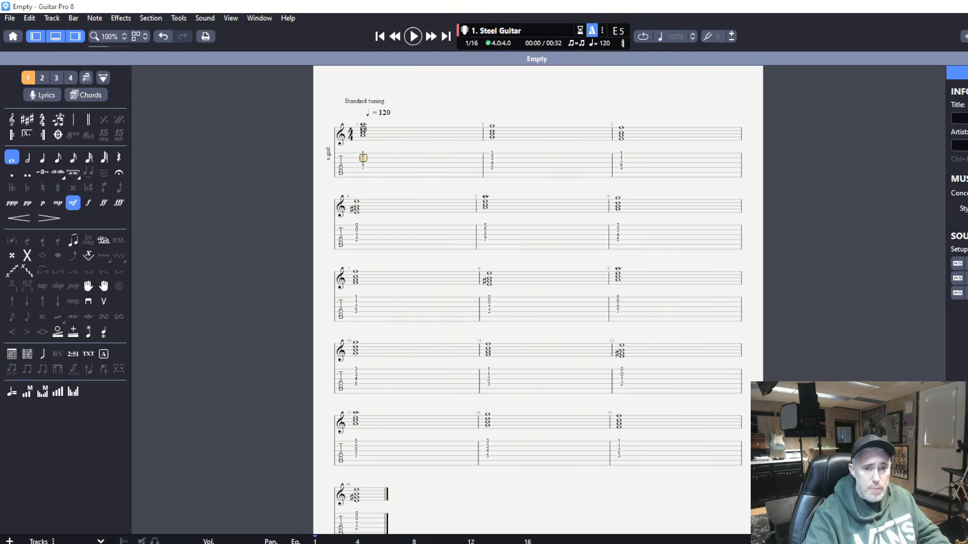
- Select the second Steel Guitar track and look at the options for adding, removing or duplicating it
left_click(60, 543)
right_click(59, 543)
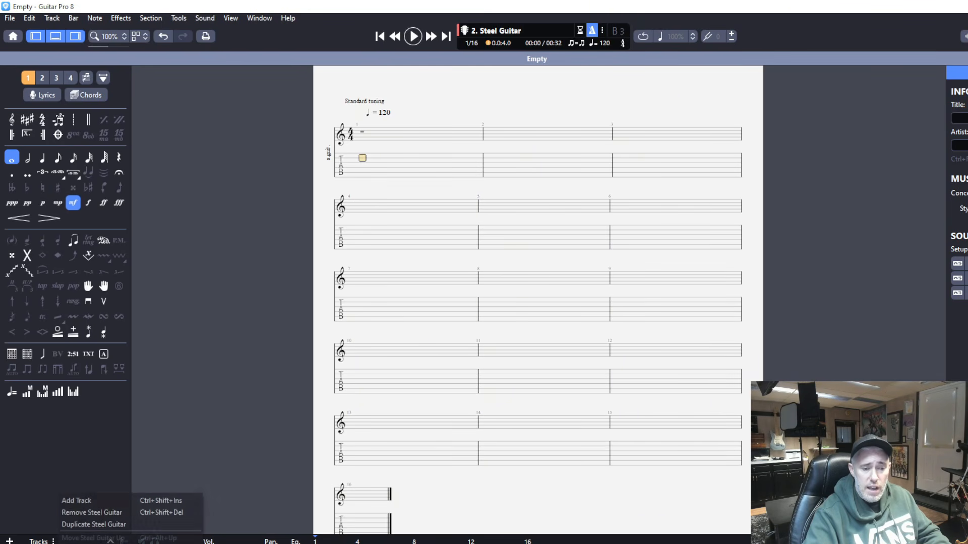
left_click(44, 516)
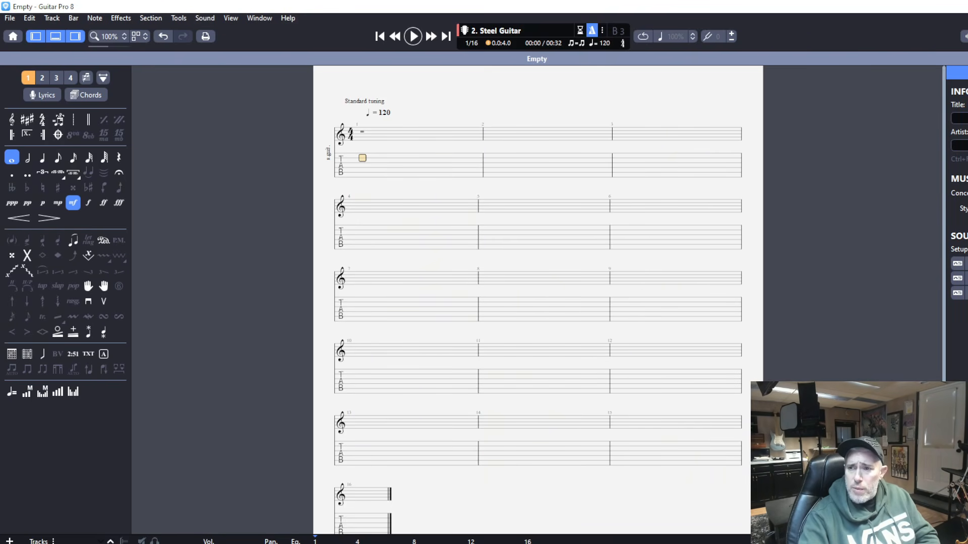
- Show the fretboard window low over the score and set the first beat of the second track to eighth-note triplets
key("ctrl+F6")
left_click_drag(404, 364, 420, 427)
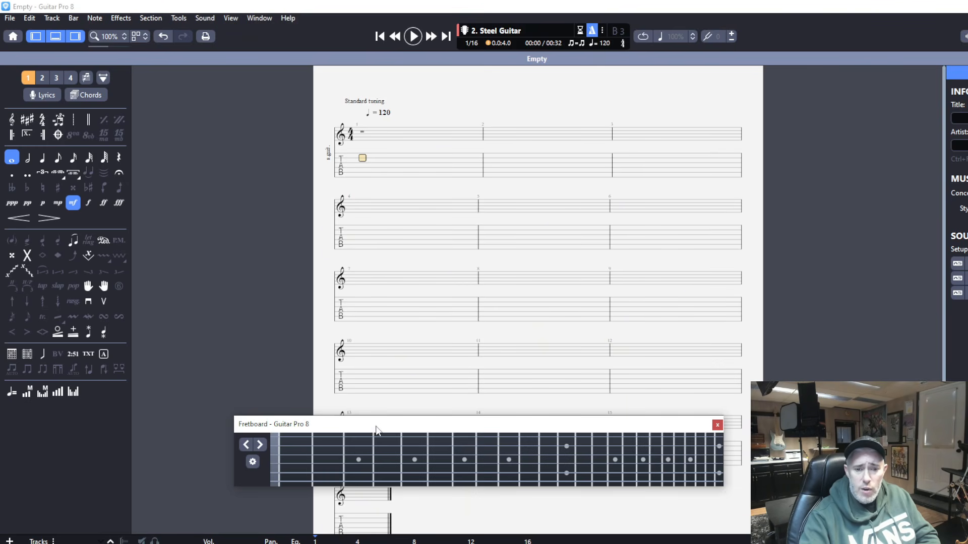
left_click_drag(375, 426, 313, 426)
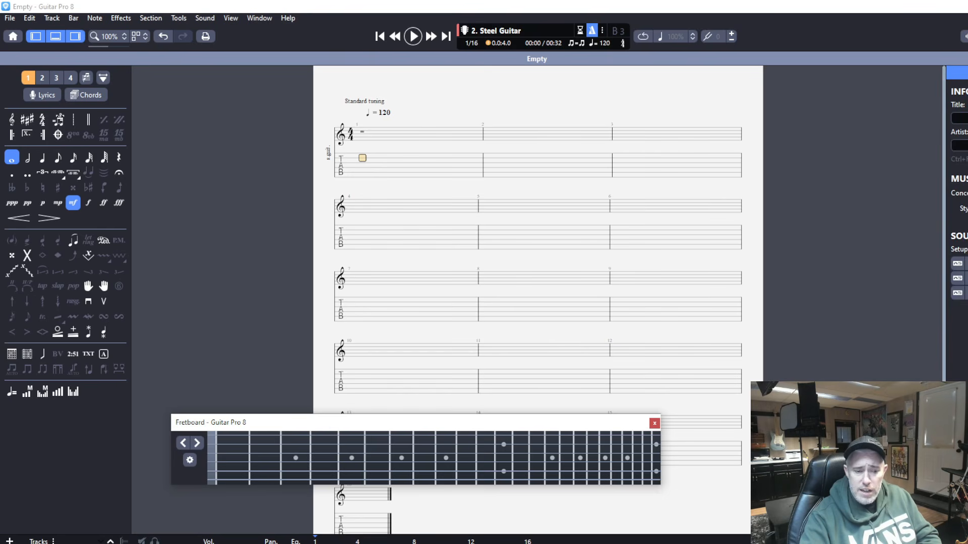
left_click(58, 163)
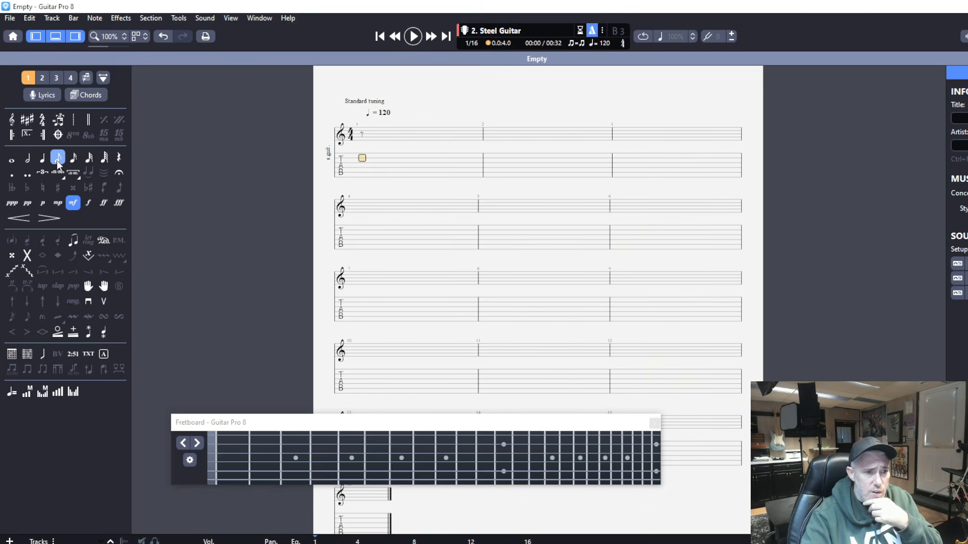
left_click(43, 172)
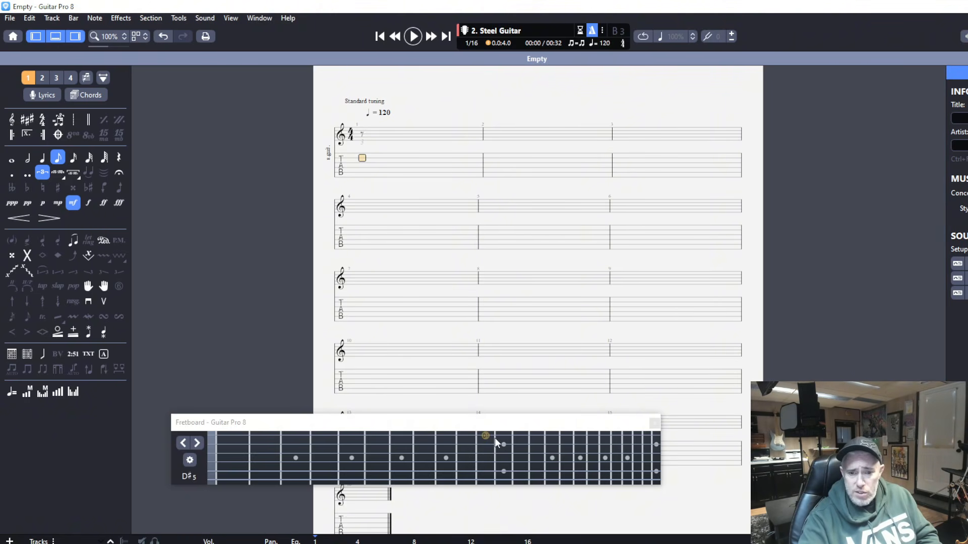
- Enter the first two triplets of bar 1: frets 15-13-12 on string 1, 15 on string 2, and 13-12 on string 1
left_click(549, 436)
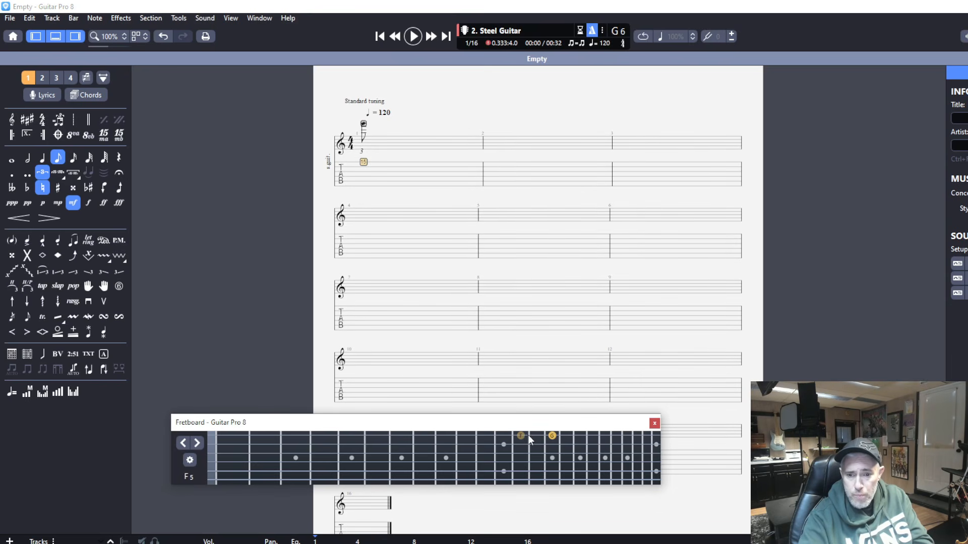
left_click(524, 435)
left_click(512, 435)
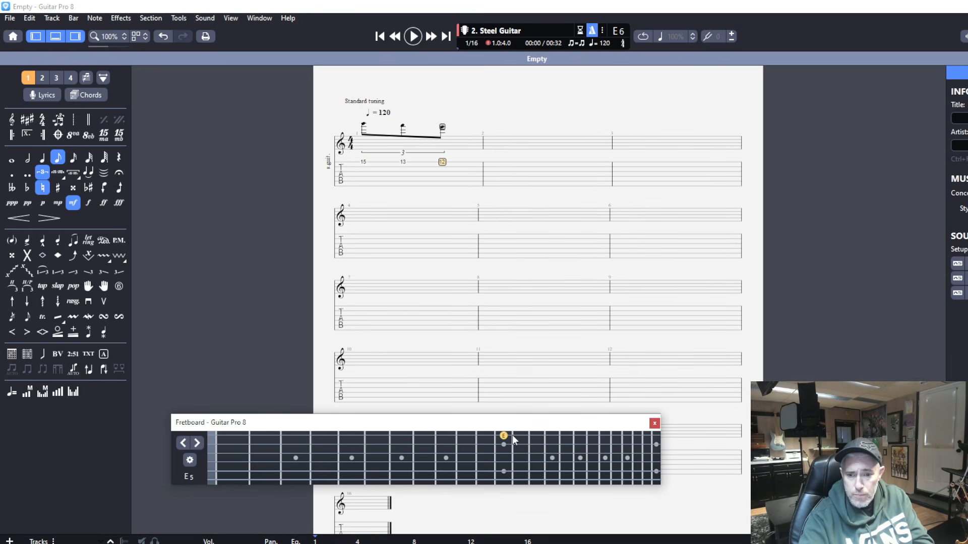
left_click(549, 444)
left_click(521, 437)
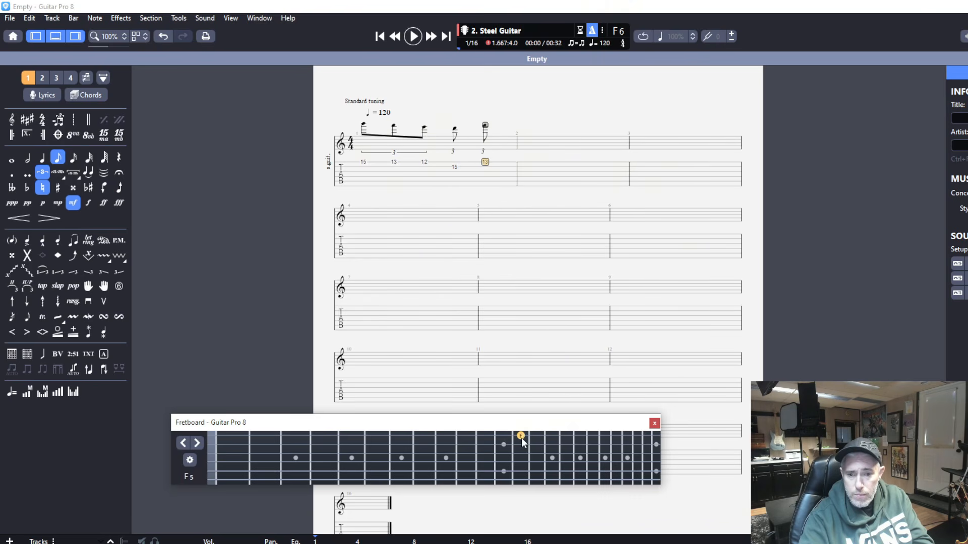
left_click(512, 435)
- Complete bar 1 with two triplets: frets 15-13 on string 2, 12 on string 1, and 15-13-12 on string 2
left_click(546, 441)
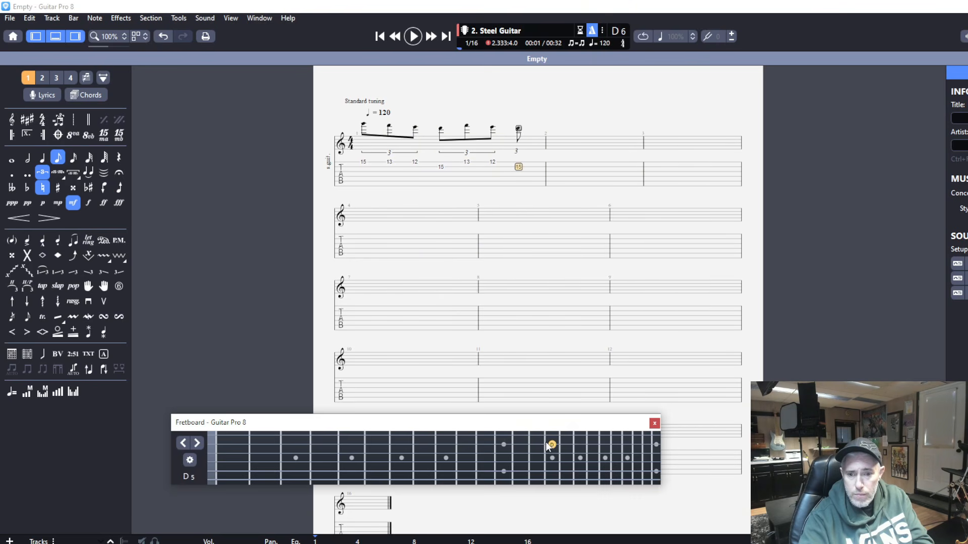
left_click(519, 442)
left_click(504, 434)
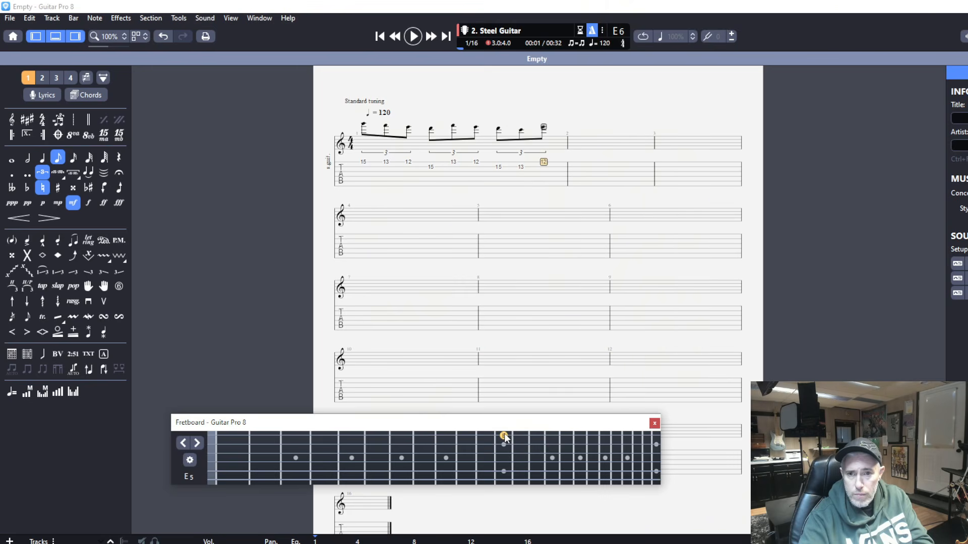
left_click(553, 443)
left_click(521, 444)
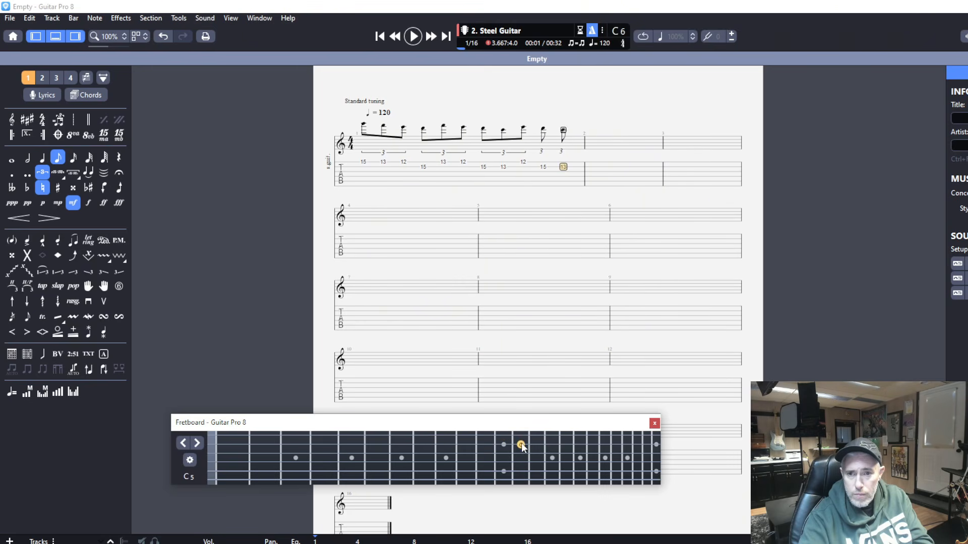
left_click(504, 446)
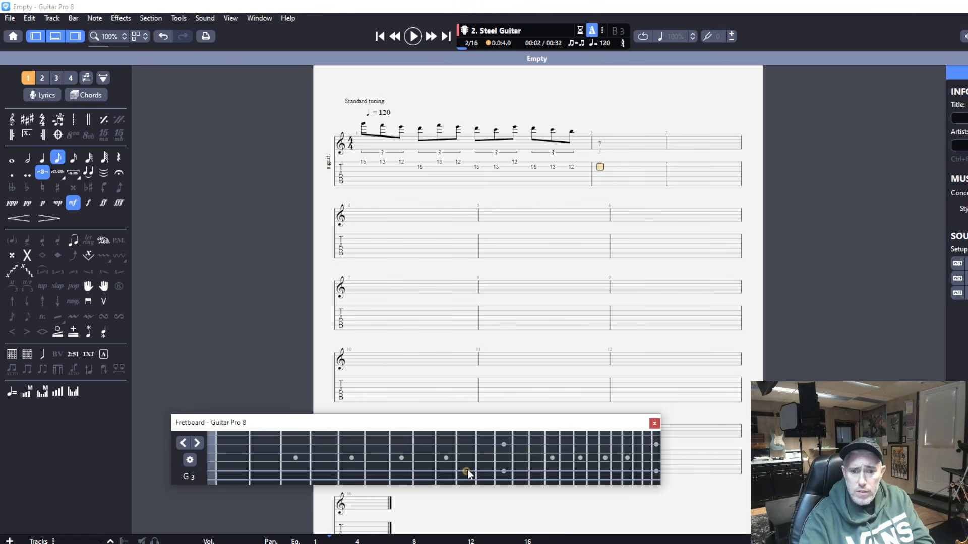
- Enter two descending triplets in bar 2: frets 10-7 on string 1 and 8-7-9-10 across strings 2 through 5
left_click(467, 437)
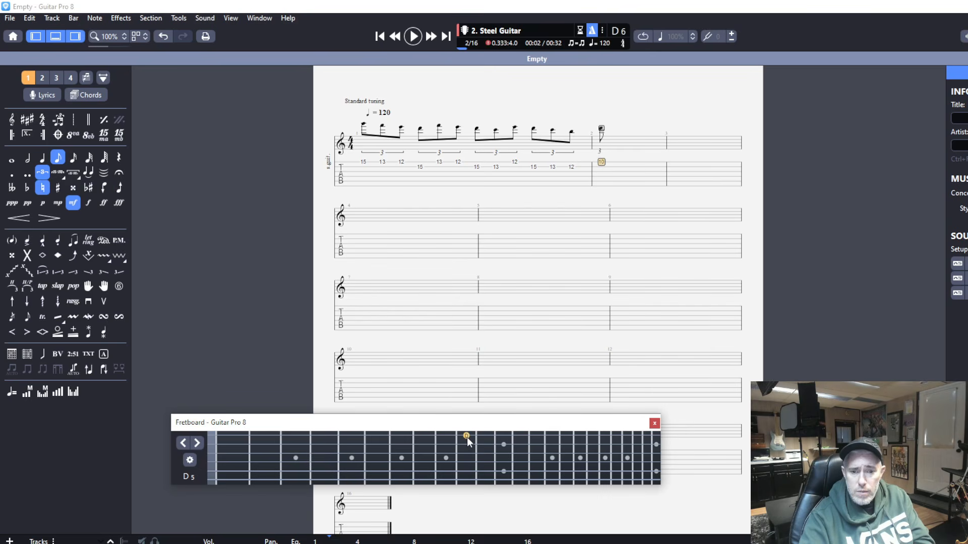
left_click(404, 436)
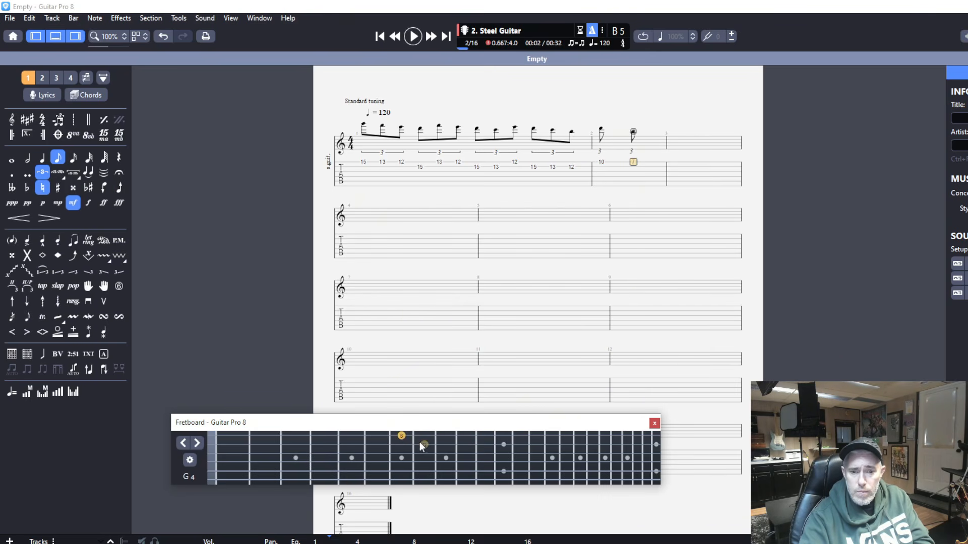
left_click(423, 444)
left_click(401, 453)
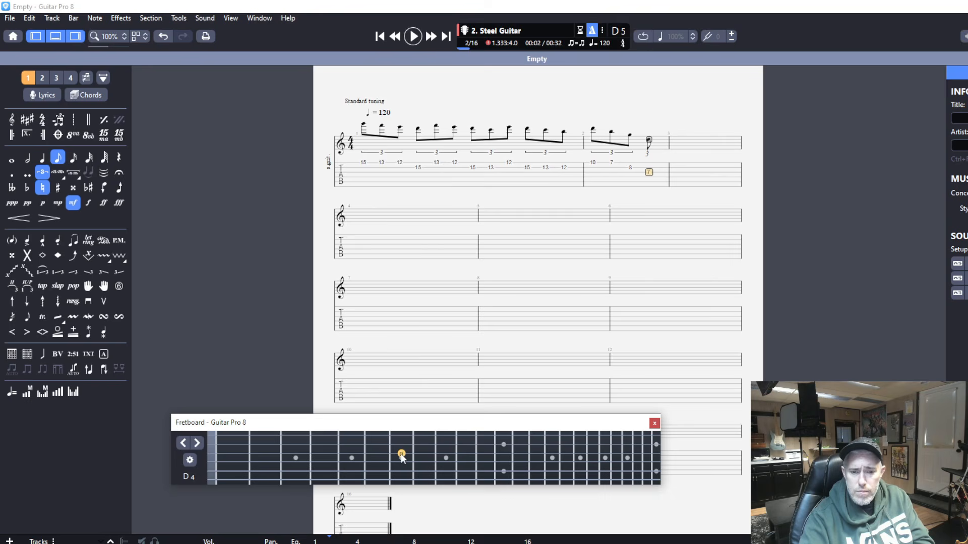
left_click(443, 461)
left_click(464, 470)
- Complete bar 2 with two ascending triplets: frets 9-7-8 across strings 4 through 2, and 7-10-12 on string 1
left_click(448, 464)
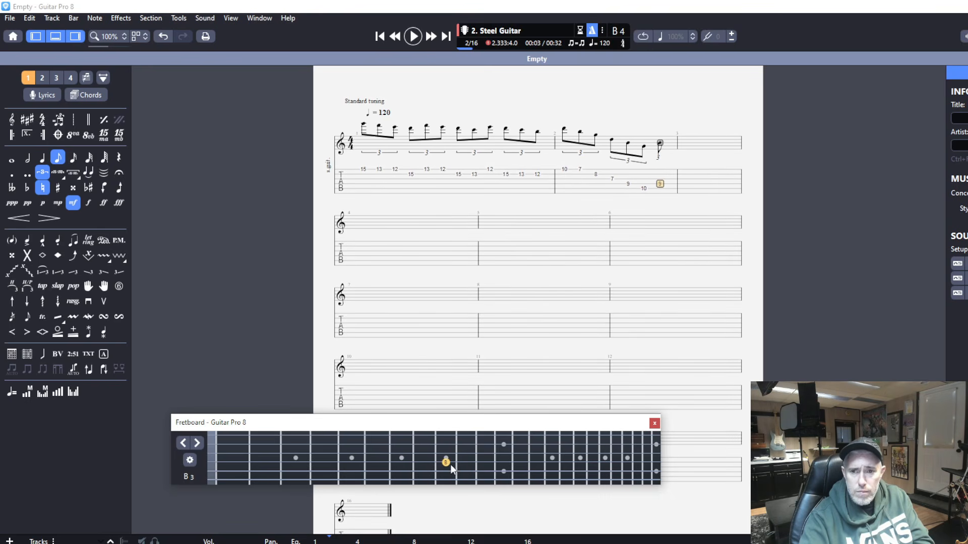
left_click(403, 454)
left_click(423, 446)
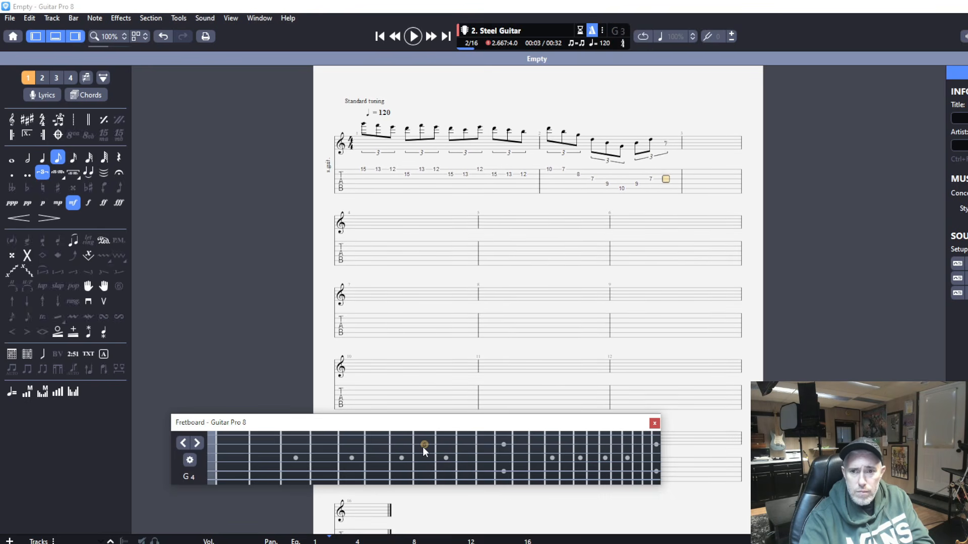
left_click(406, 437)
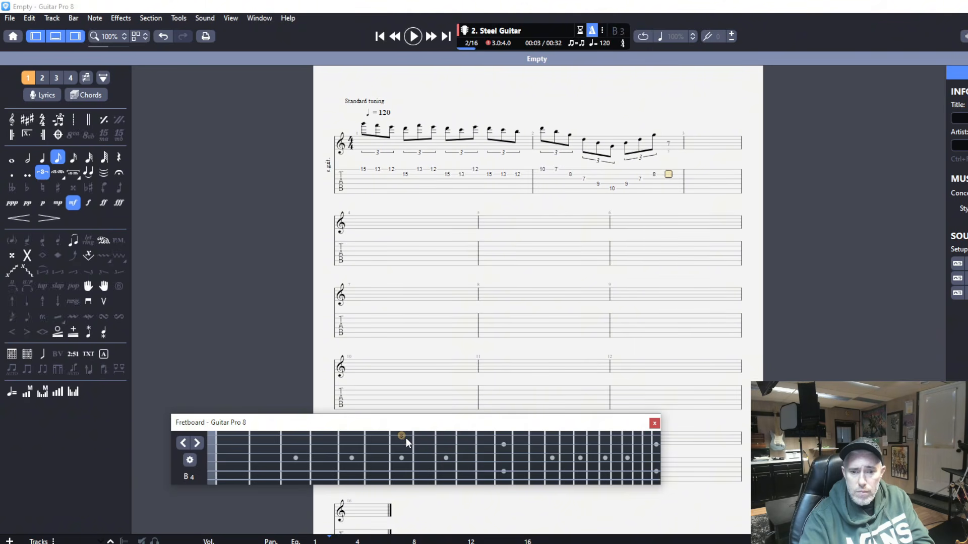
left_click(464, 436)
left_click(500, 437)
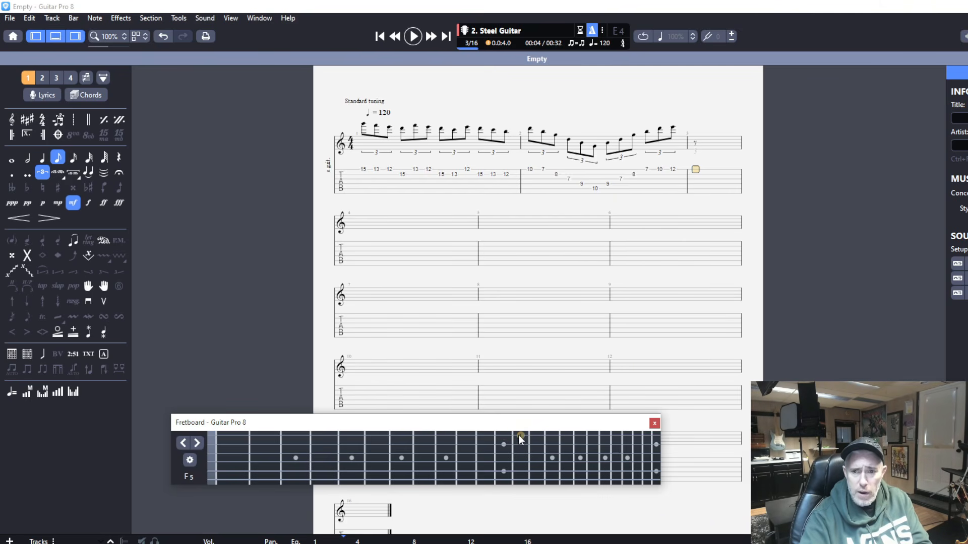
- Enter the first two triplets of bar 3: frets 13-12 on string 1, 15-13-12 on string 2, and 14 on string 3
left_click(518, 435)
left_click(503, 435)
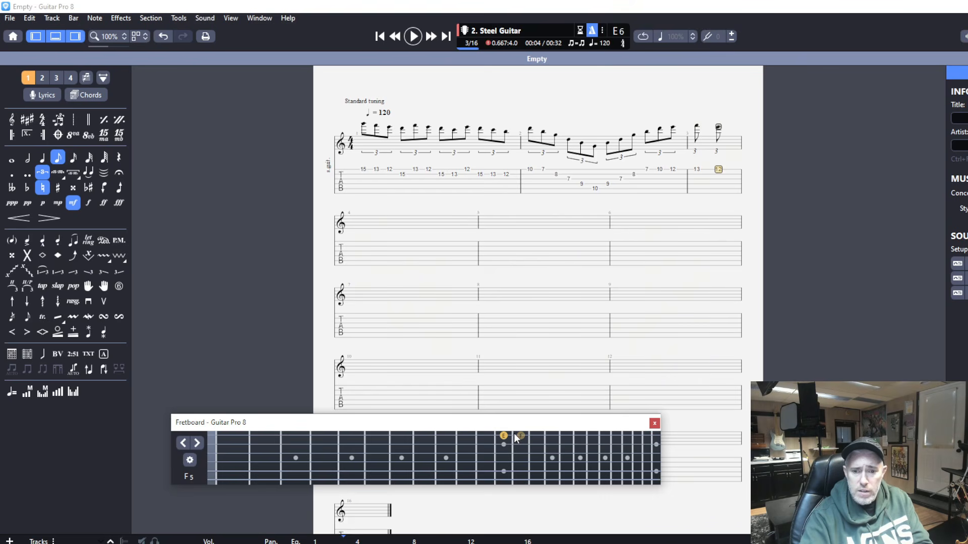
left_click(553, 444)
left_click(522, 444)
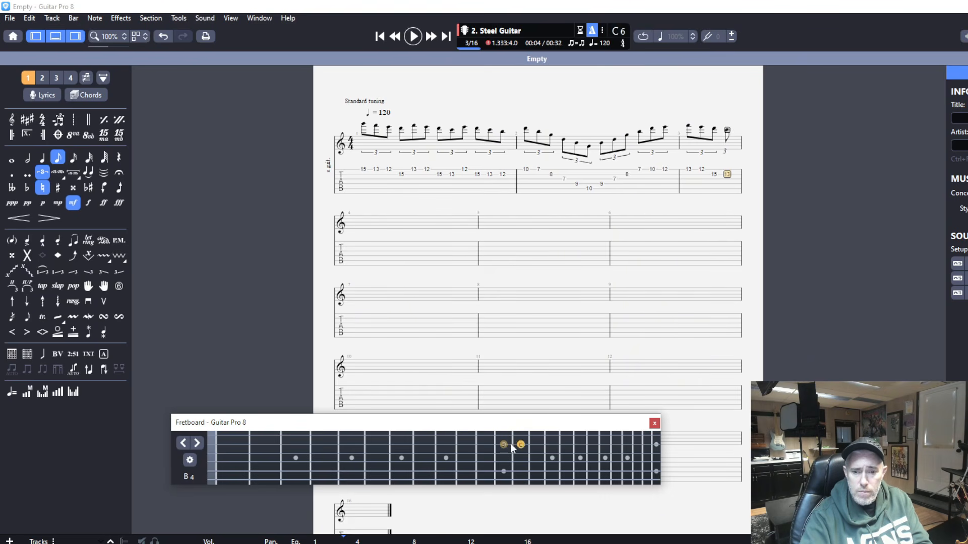
left_click(504, 445)
left_click(536, 453)
- Complete bar 3 with two triplets: fret 12 on string 3, 14-12 on string 4, and 15-14-12 on string 5
left_click(505, 454)
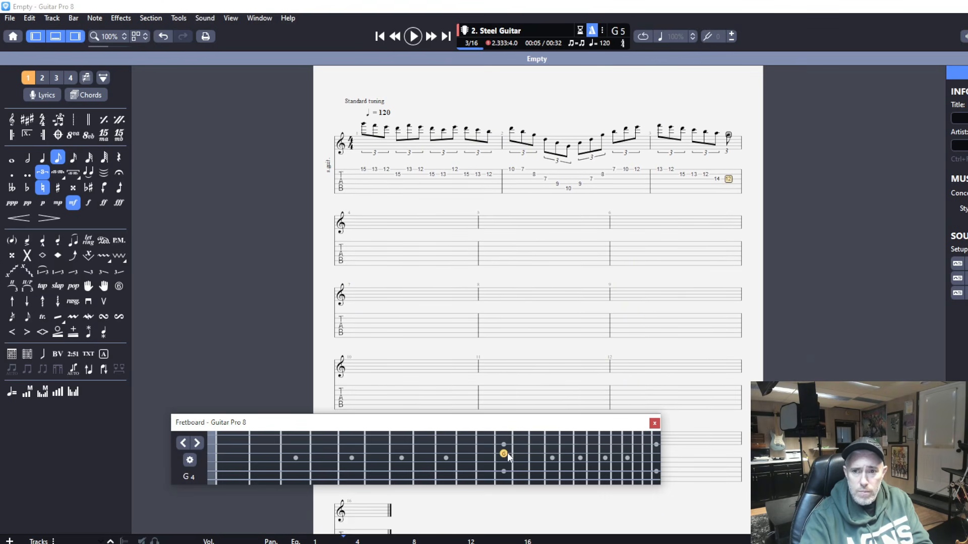
left_click(537, 463)
left_click(504, 463)
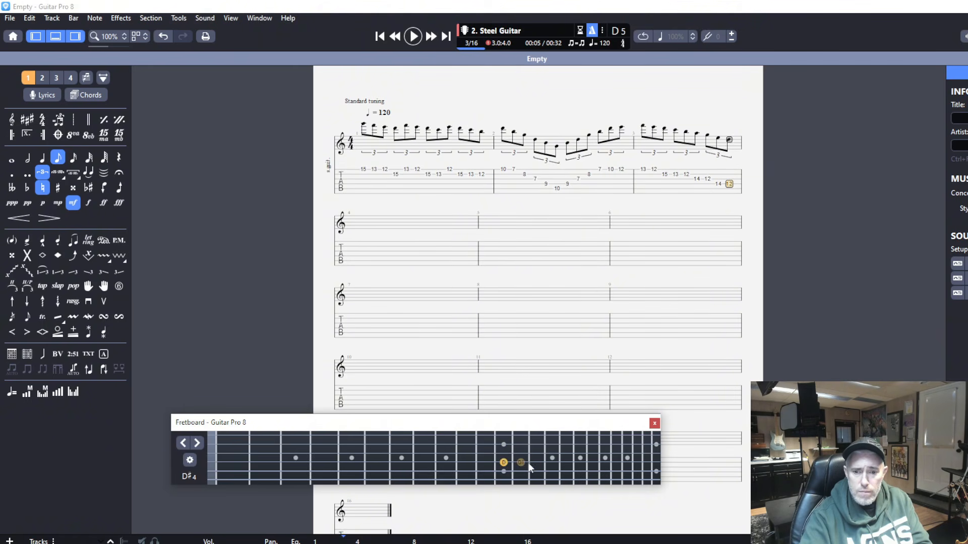
left_click(552, 472)
left_click(537, 471)
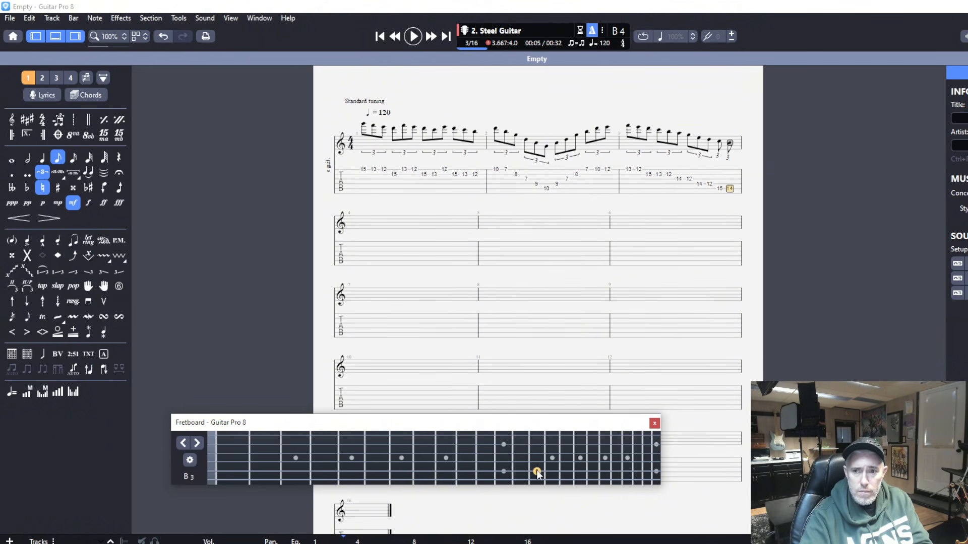
left_click(503, 471)
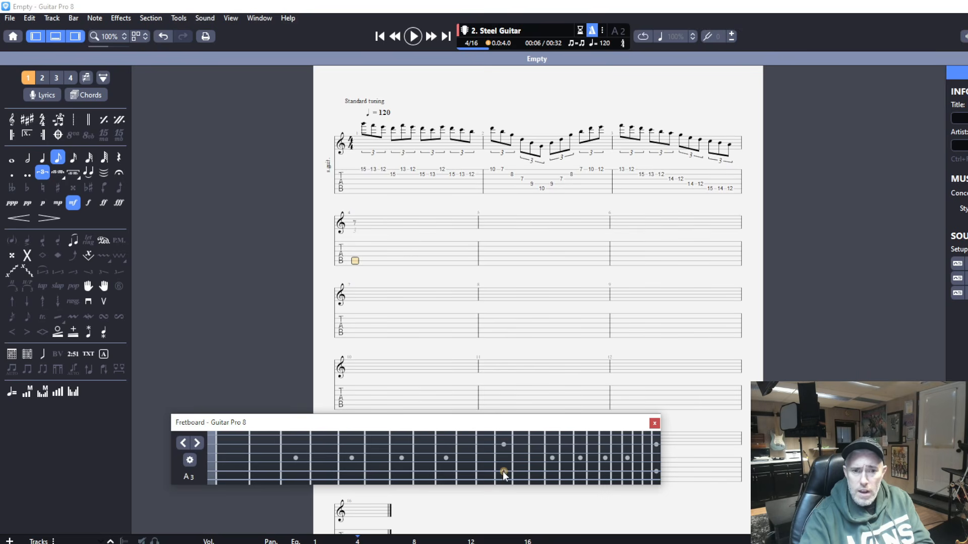
- Start bar 4 with two ascending sixteenth-note triplets: frets 12-16 on string 6 and 14-14-13-12 across strings 5 through 2
left_click(73, 159)
left_click(42, 171)
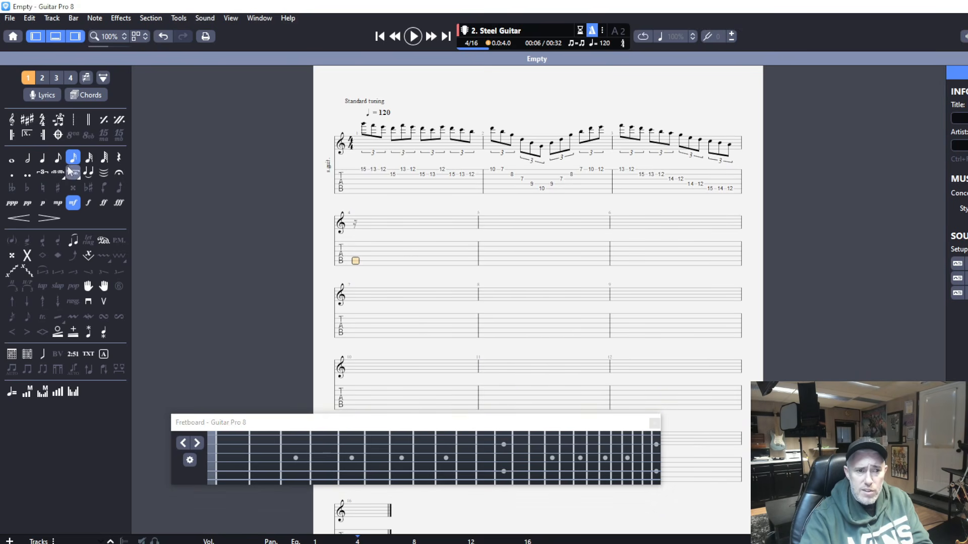
left_click(41, 171)
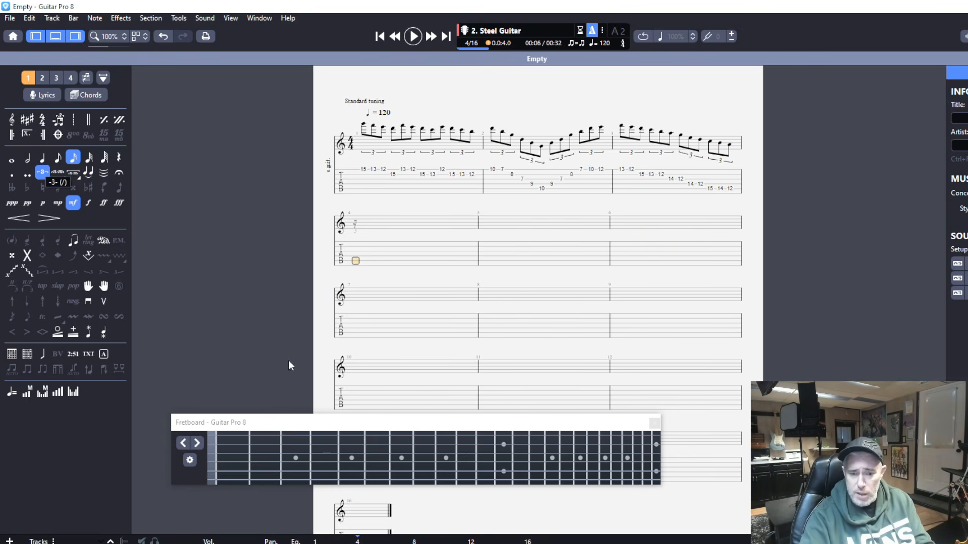
left_click(504, 481)
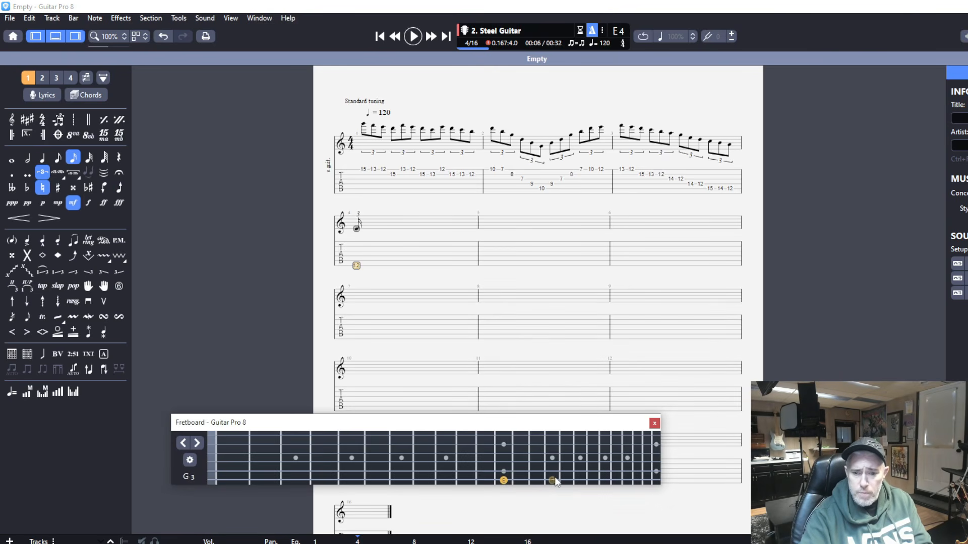
left_click(566, 480)
left_click(540, 470)
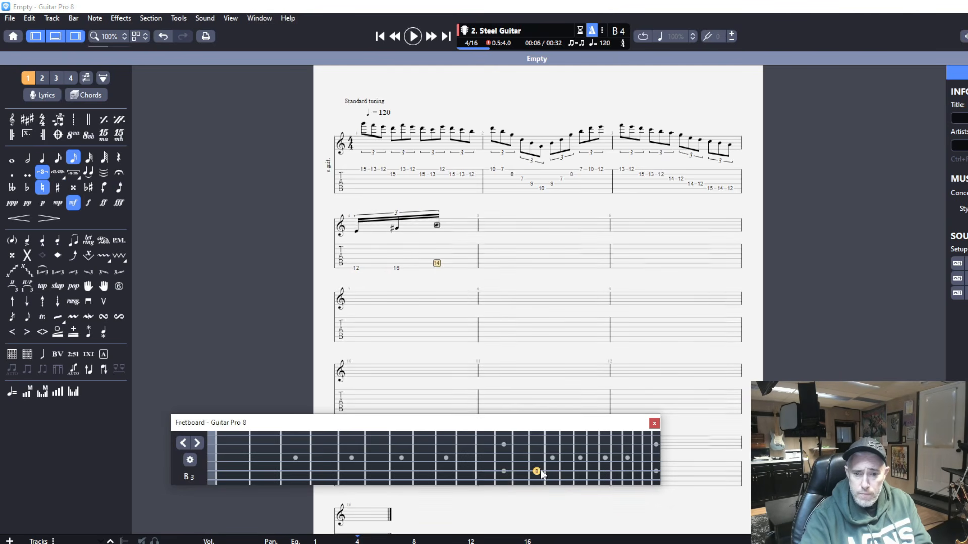
left_click(537, 462)
left_click(524, 455)
left_click(504, 444)
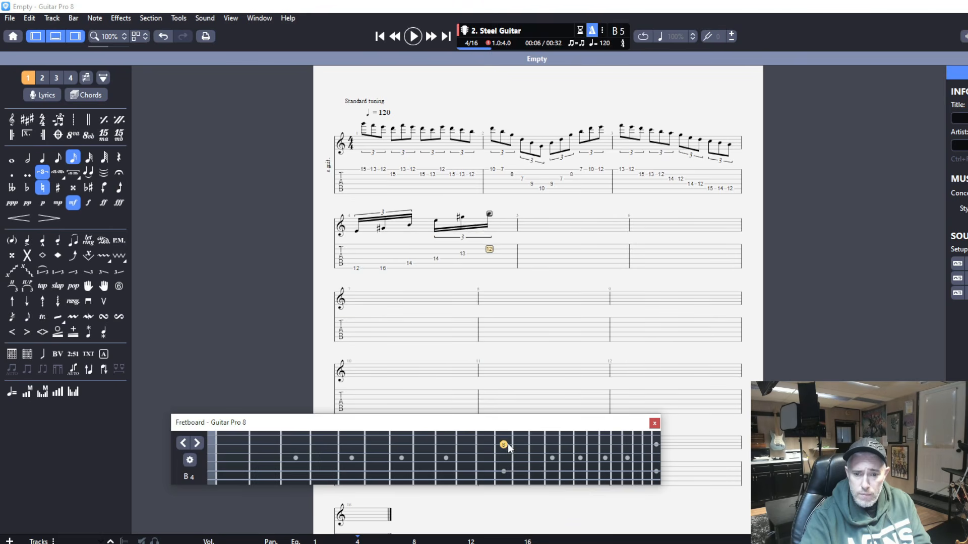
left_click(504, 436)
left_click(564, 437)
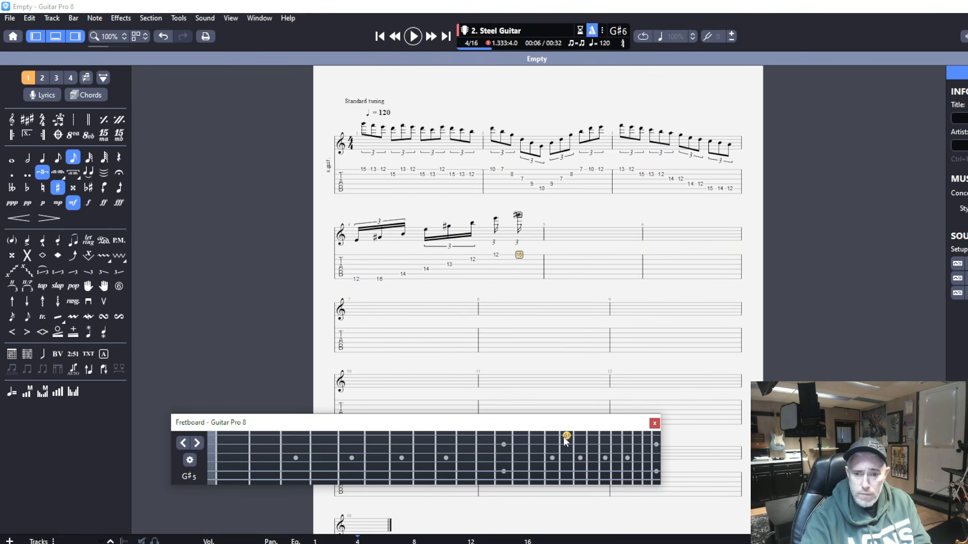
left_click(576, 435)
left_click(565, 437)
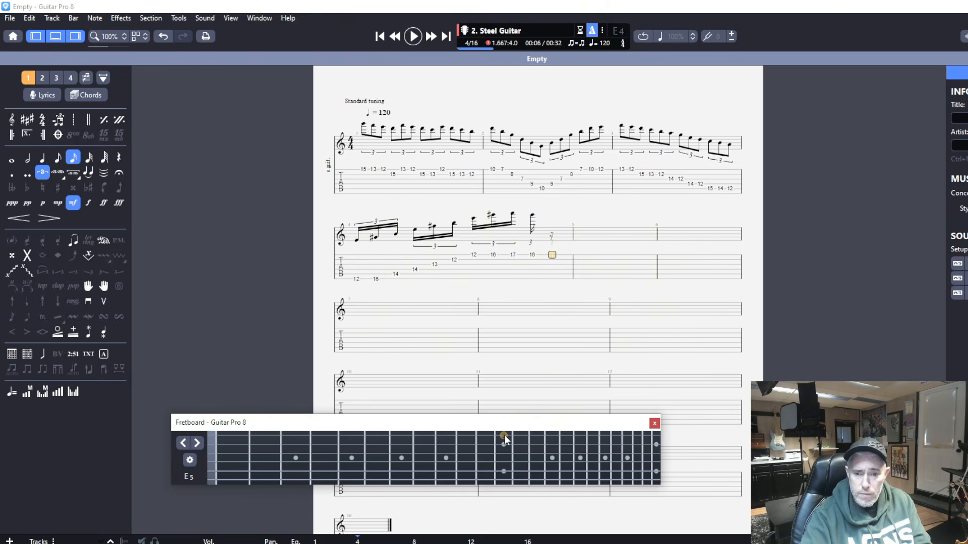
left_click(504, 445)
- Enter bar 4's fifth and sixth triplets: fret 13 on string 3, 14 on strings 4 and 5, and 16-12-13 on string 6
left_click(519, 453)
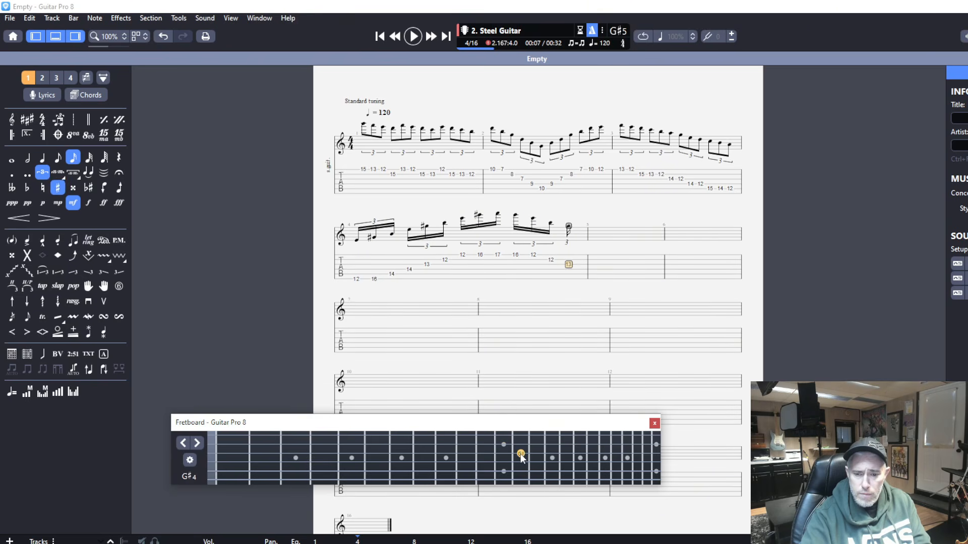
left_click(534, 461)
left_click(535, 472)
left_click(566, 481)
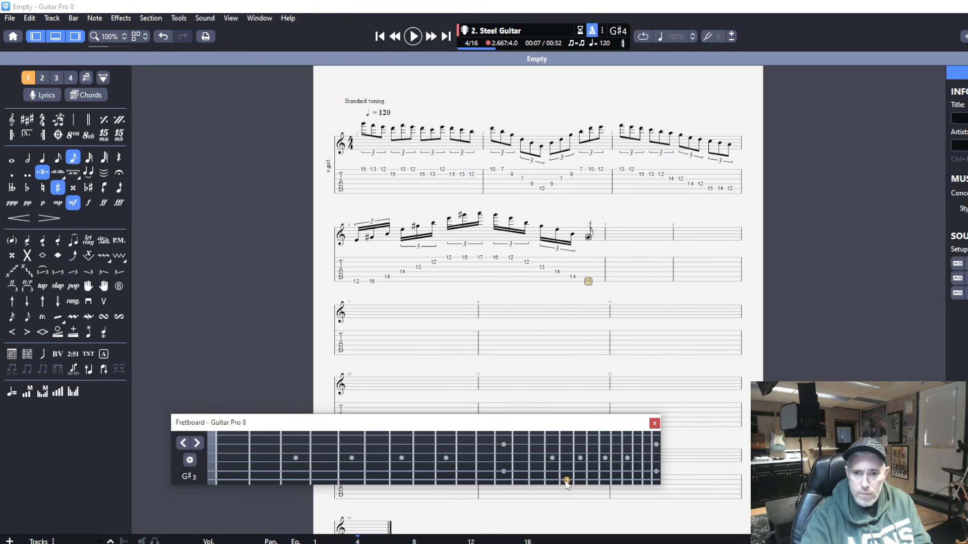
left_click(503, 481)
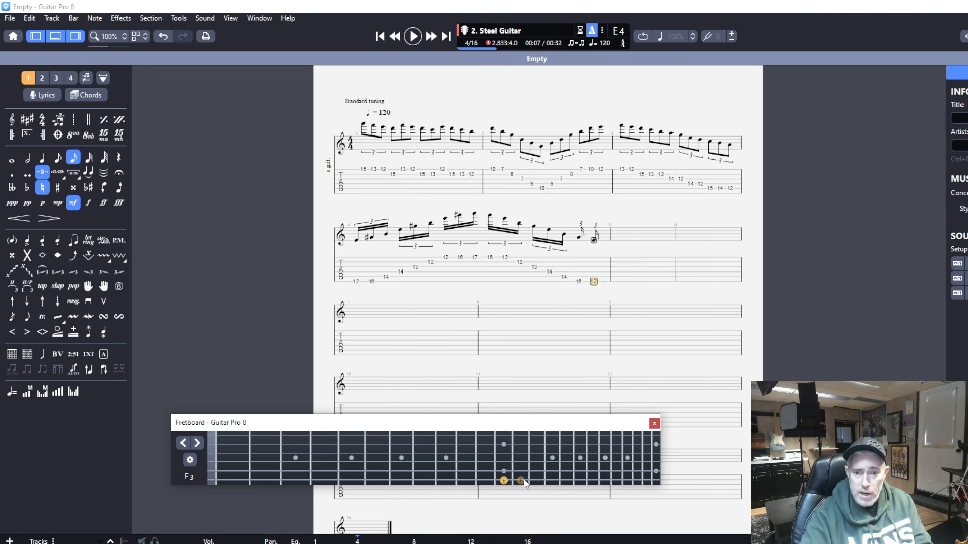
left_click(522, 481)
- Complete bar 4 with two triplets: frets 15-16 on string 6, 12-14-15 on string 5, and 13 on string 4
left_click(553, 479)
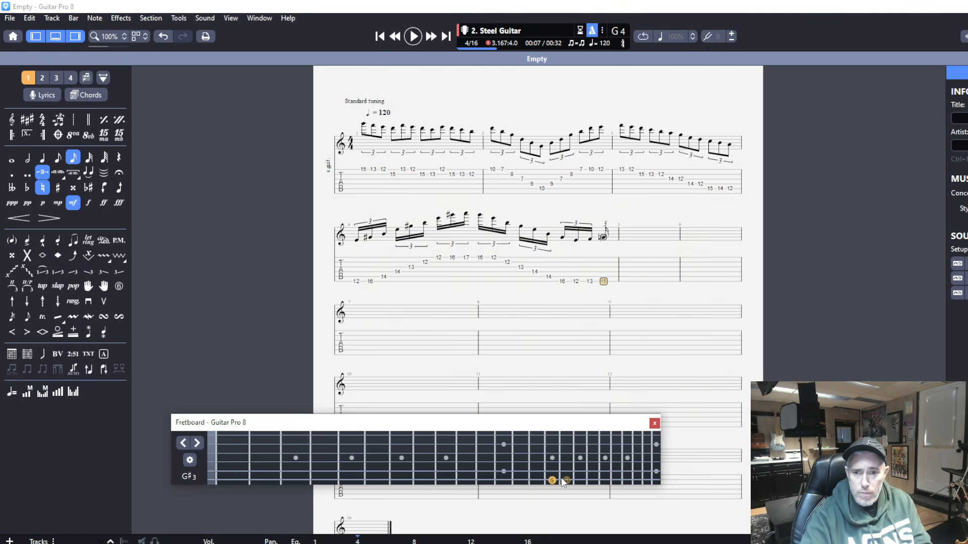
left_click(563, 481)
left_click(506, 470)
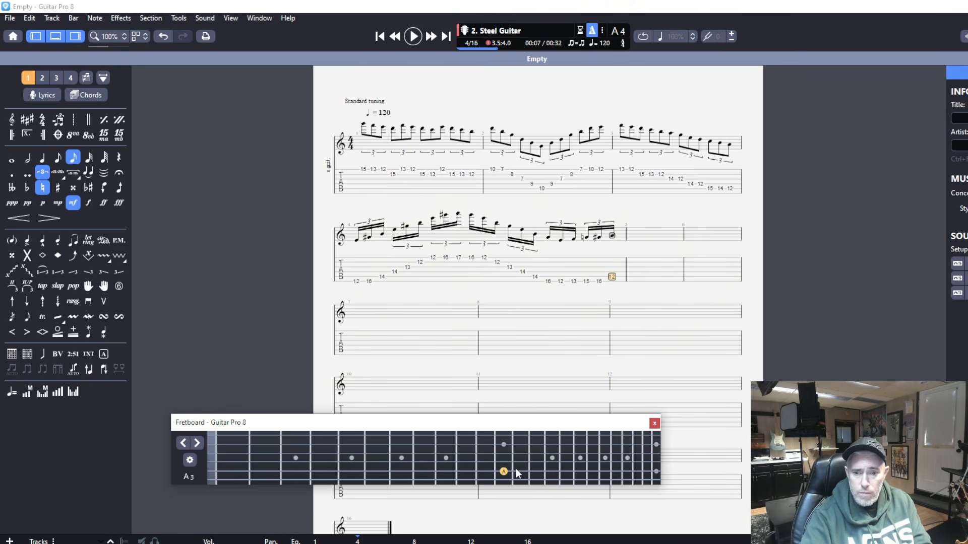
left_click(536, 469)
left_click(549, 469)
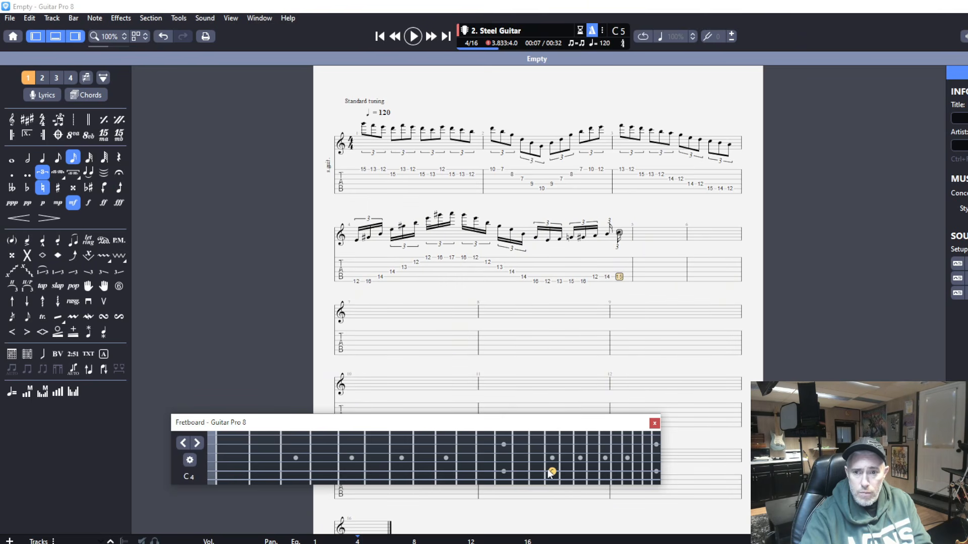
left_click(521, 462)
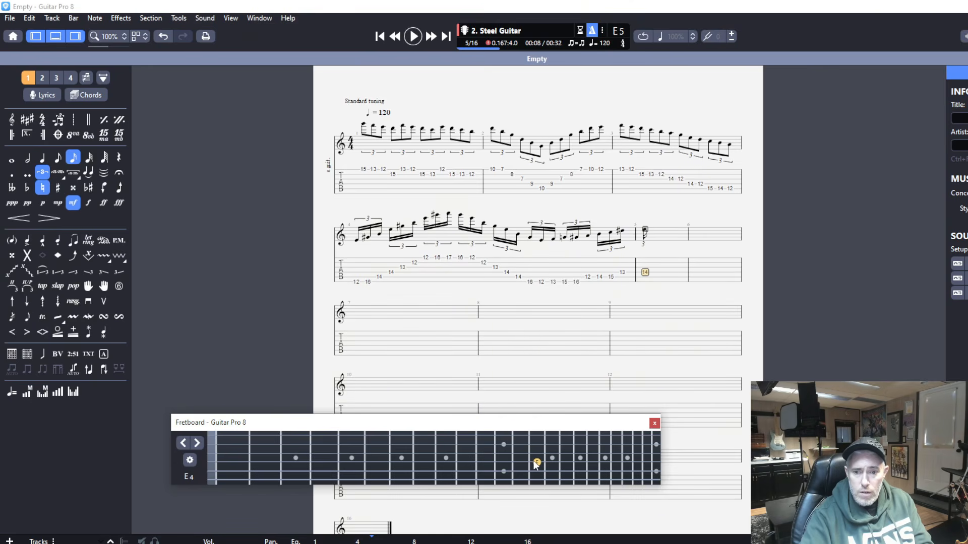
- Make the fret 14 note on string 4 in bar 5 a whole note and apply regular vibrato to it
left_click(11, 158)
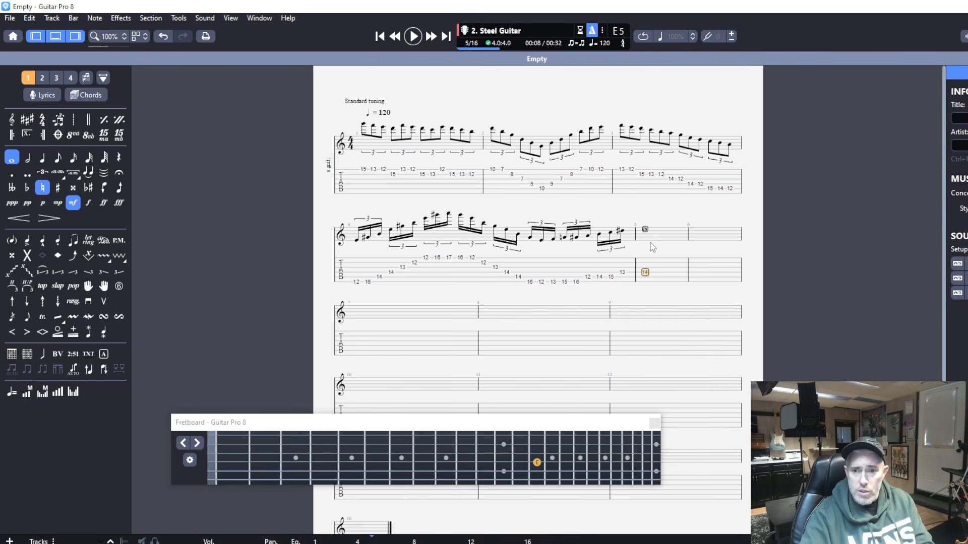
key("Right")
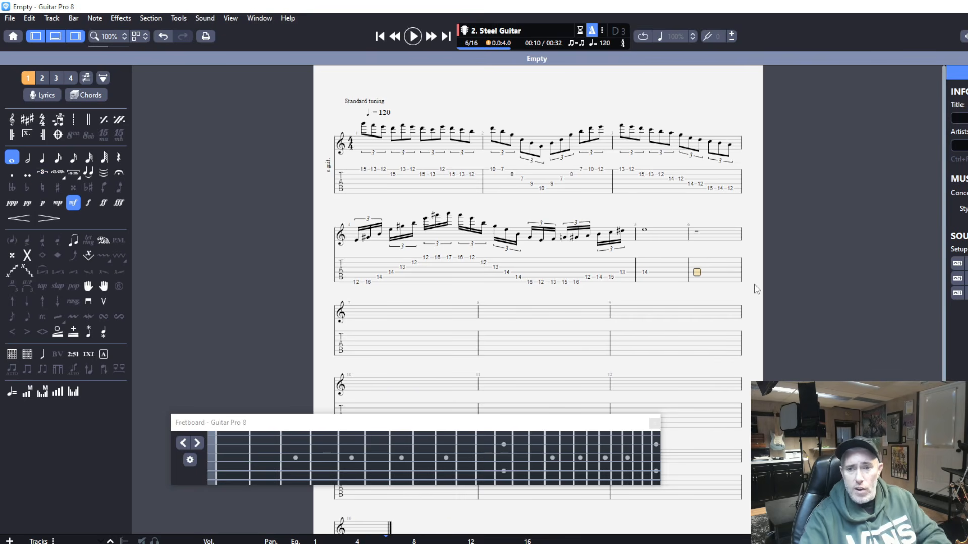
left_click(644, 274)
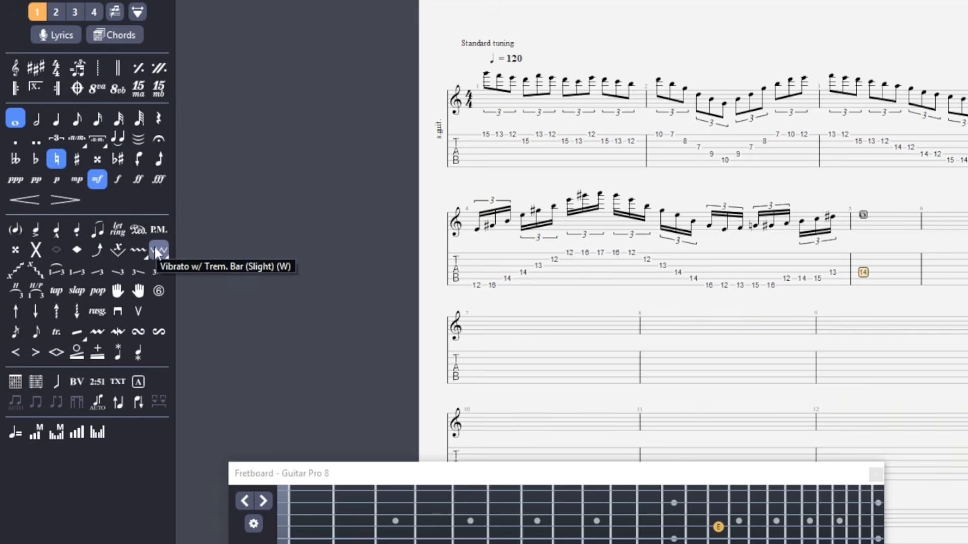
left_click(158, 252)
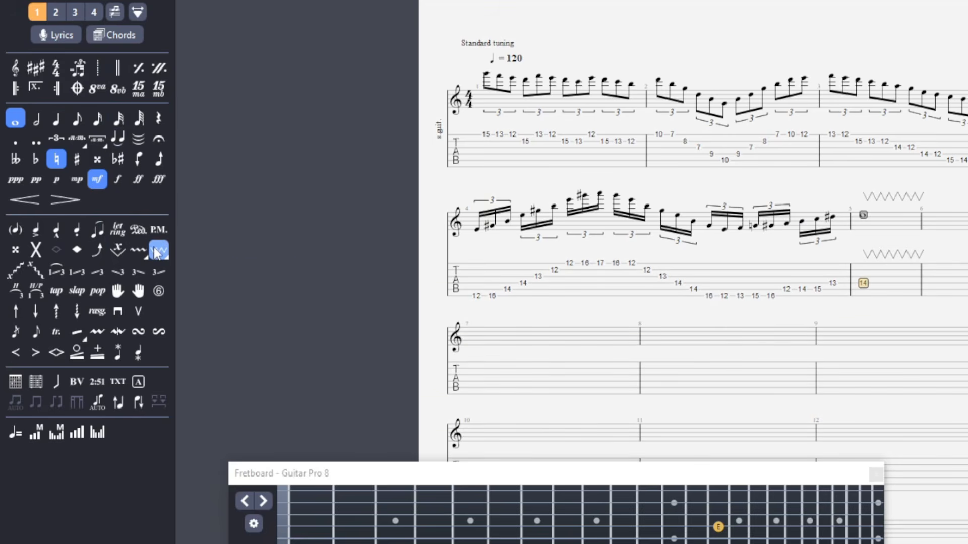
left_click(143, 253)
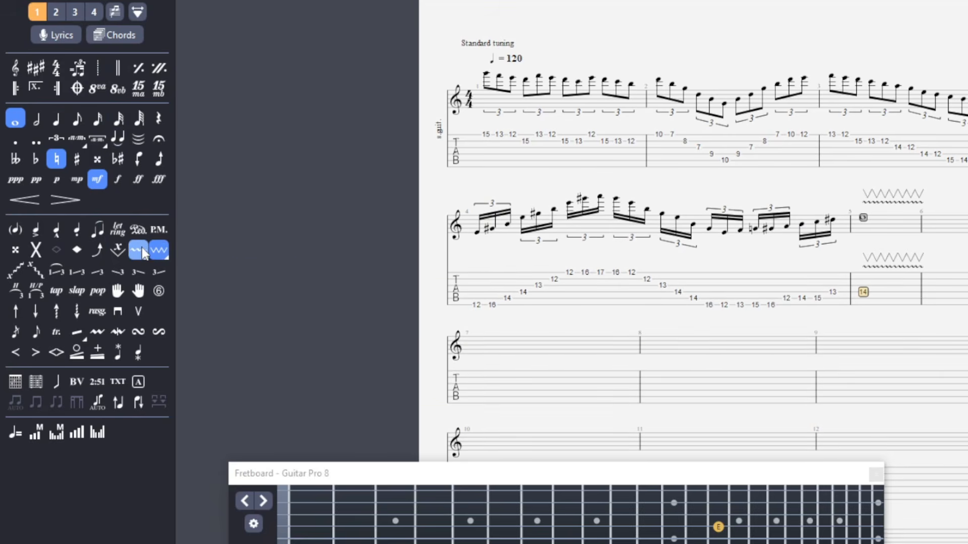
left_click(159, 253)
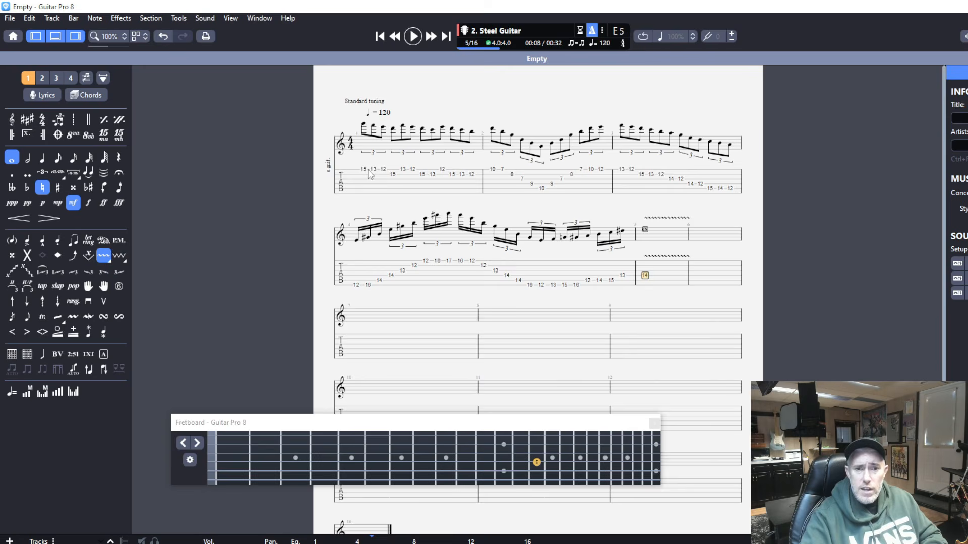
- Play back the lead line from the first note of bar 1 through bar 5
left_click(486, 135)
key("space")
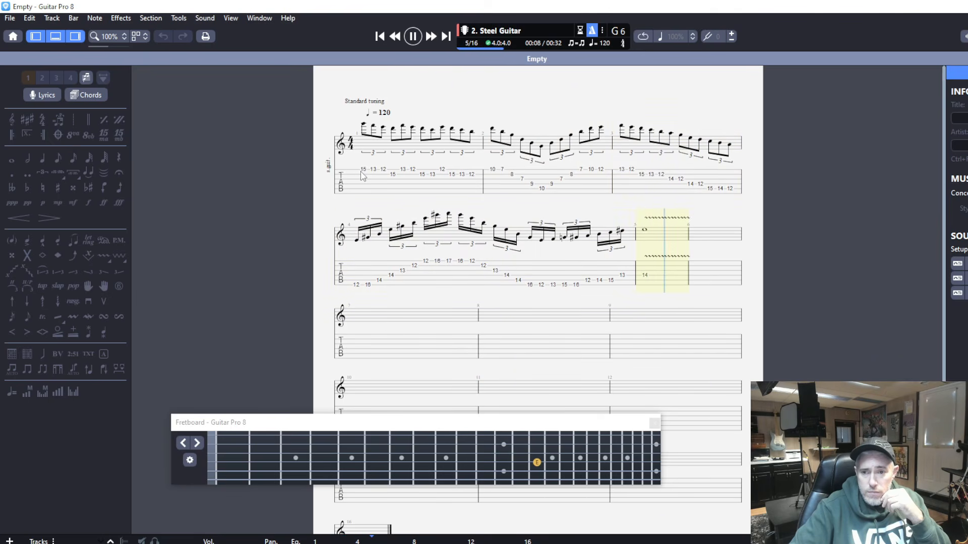
key("space")
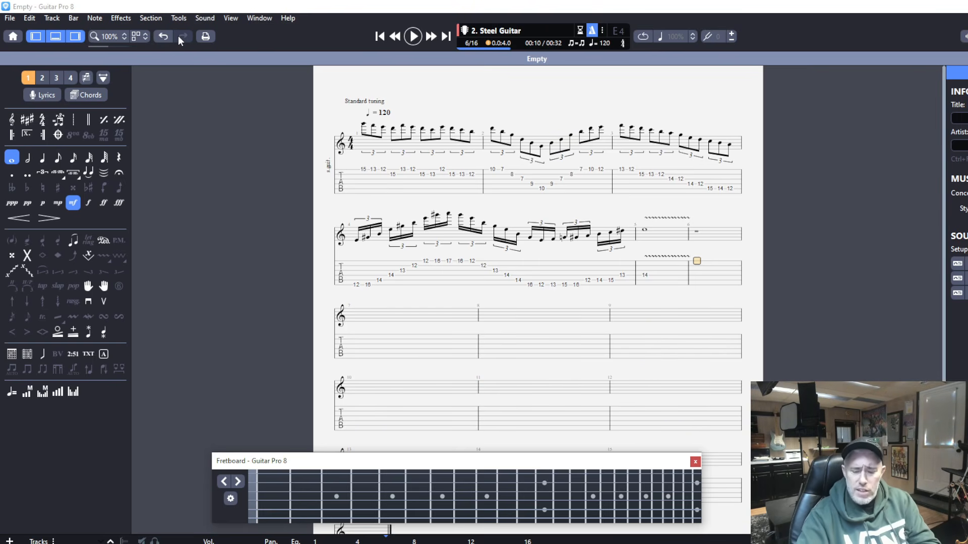
- Play back the lead track from the whole note in bar 5
key("Right")
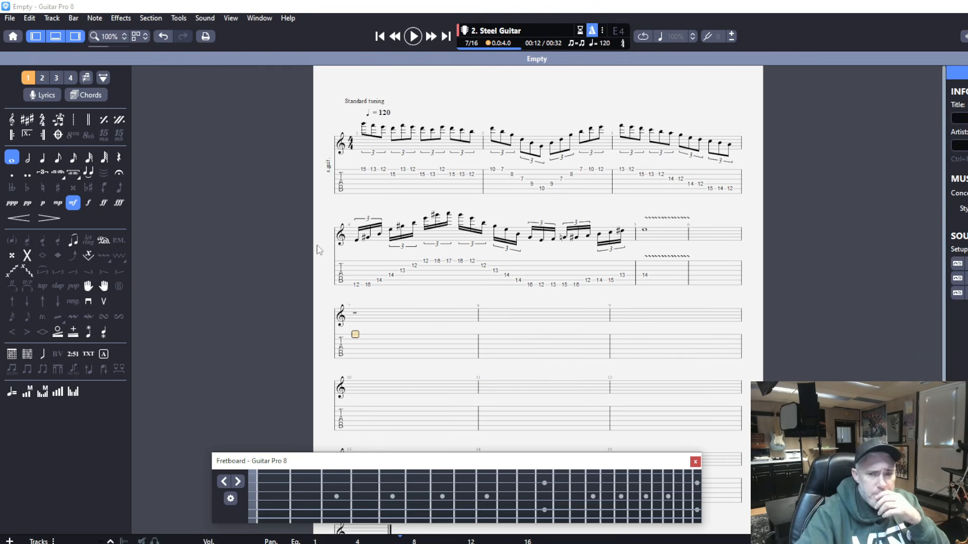
left_click(647, 278)
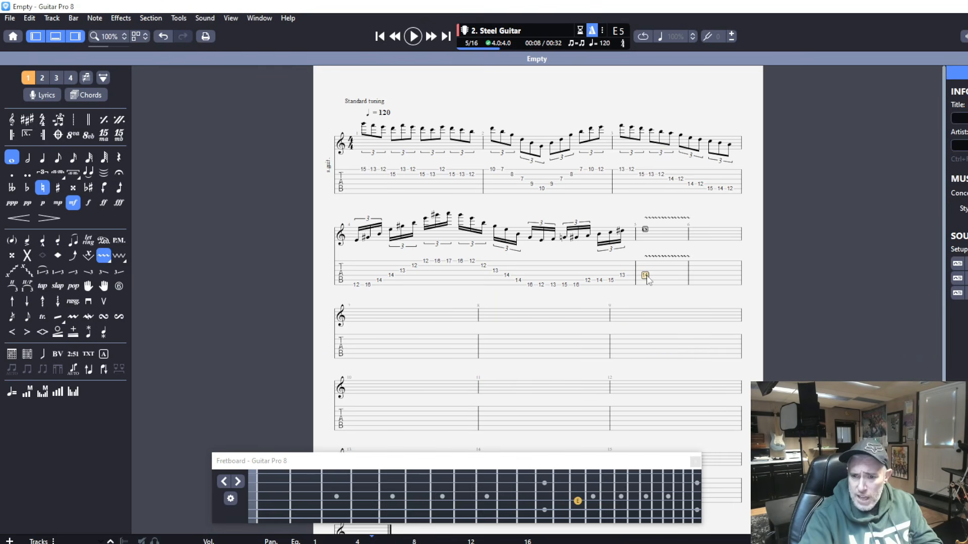
left_click(696, 276)
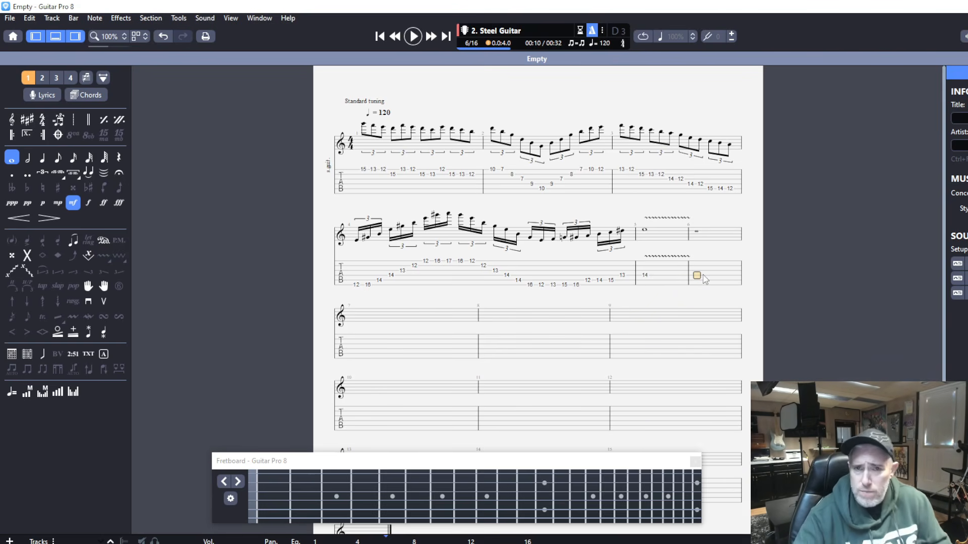
left_click(645, 276)
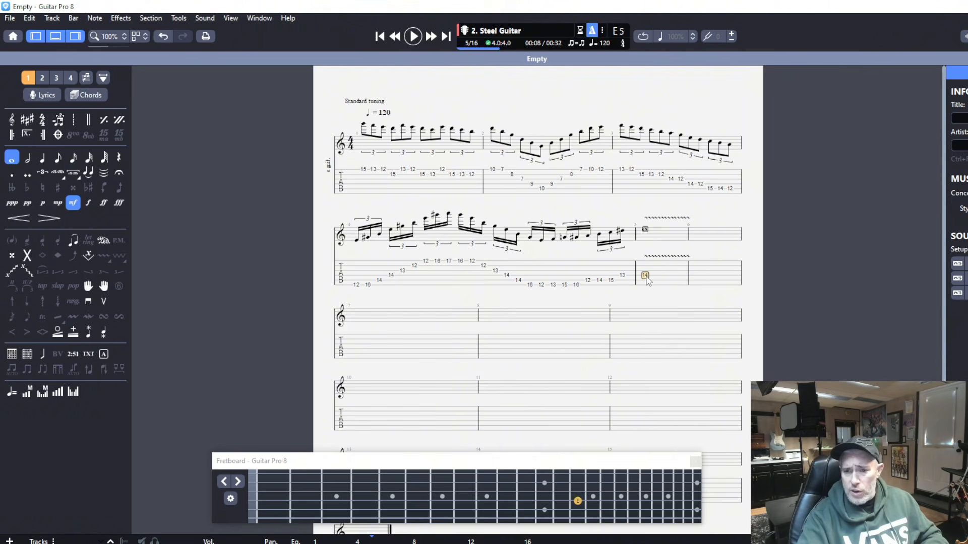
key("space")
key("space")
- Start bar 6 with two dotted quarter notes: fret 12 on string 3 and fret 12 on string 2
left_click(708, 276)
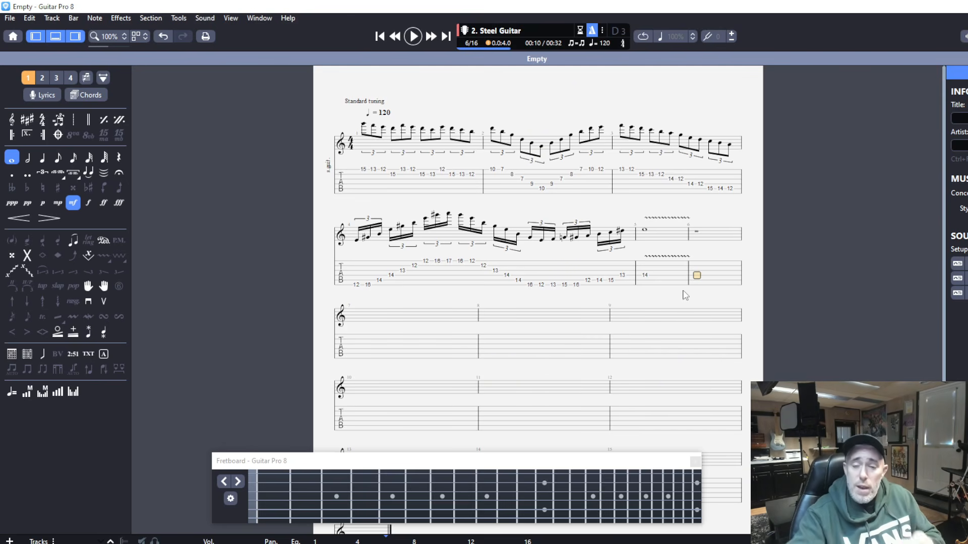
left_click(43, 158)
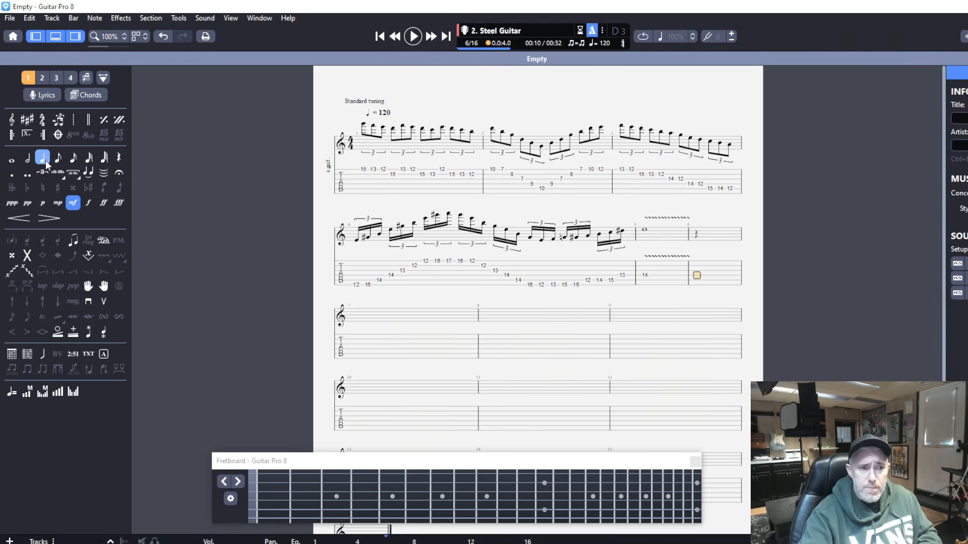
left_click(15, 176)
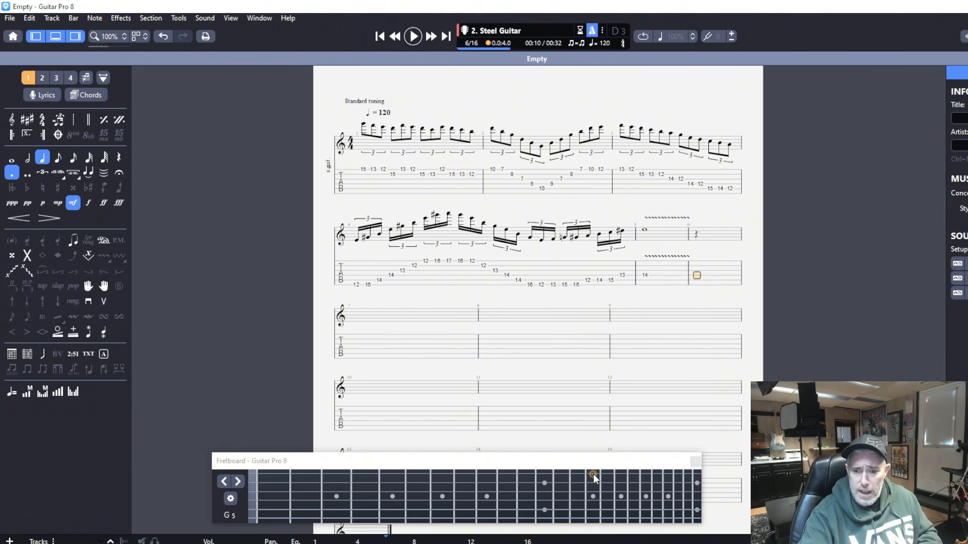
left_click(548, 490)
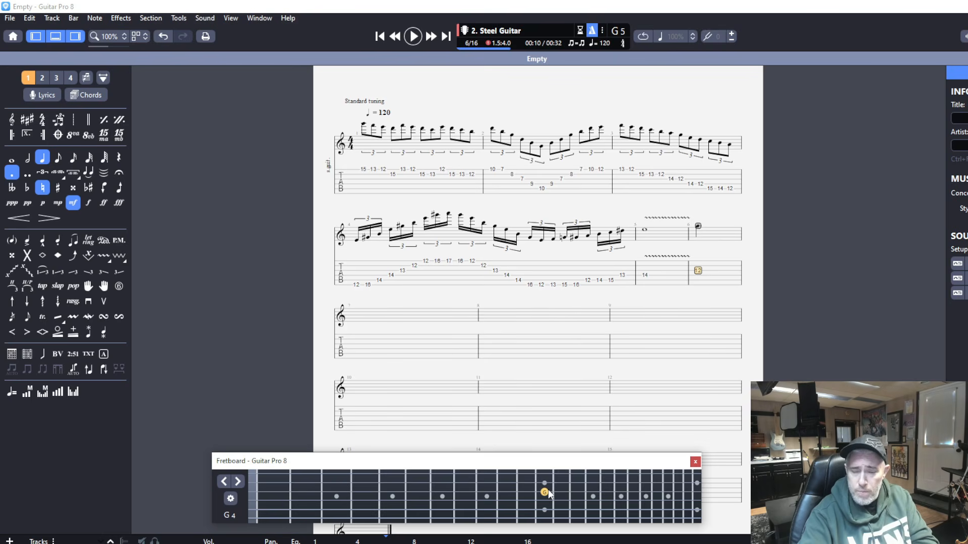
key("Right")
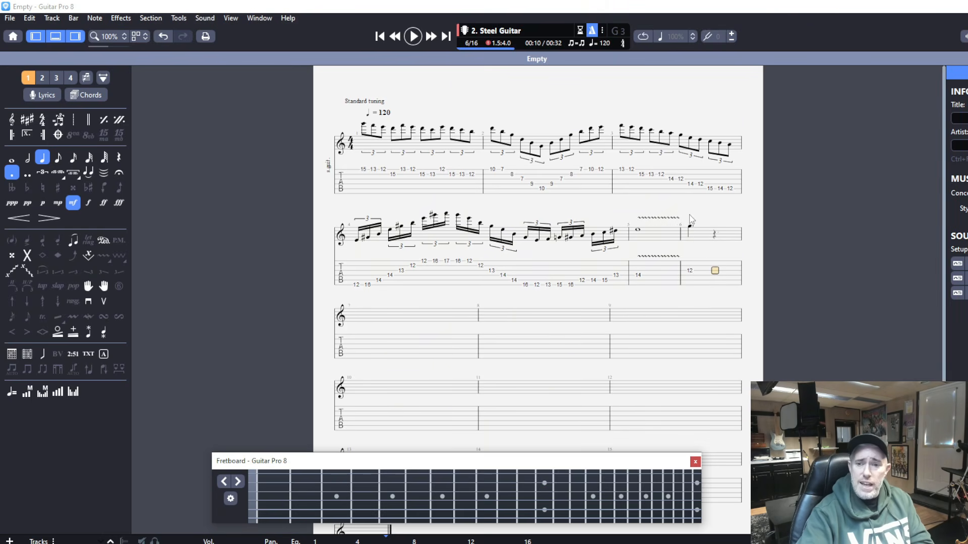
left_click(544, 483)
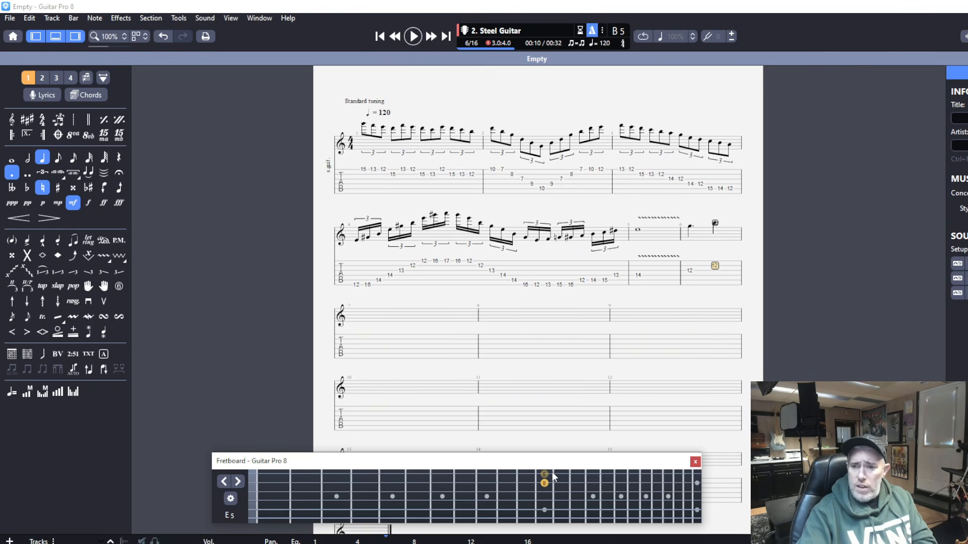
key("Right")
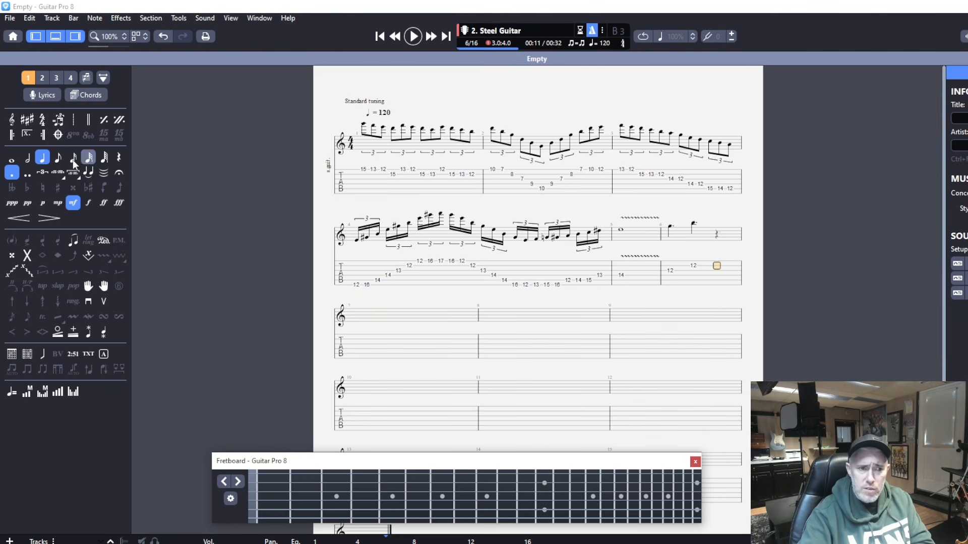
- Finish bar 6 with two undotted eighth notes: fret 15 on string 2 and fret 15 on string 1
left_click(12, 173)
left_click(56, 163)
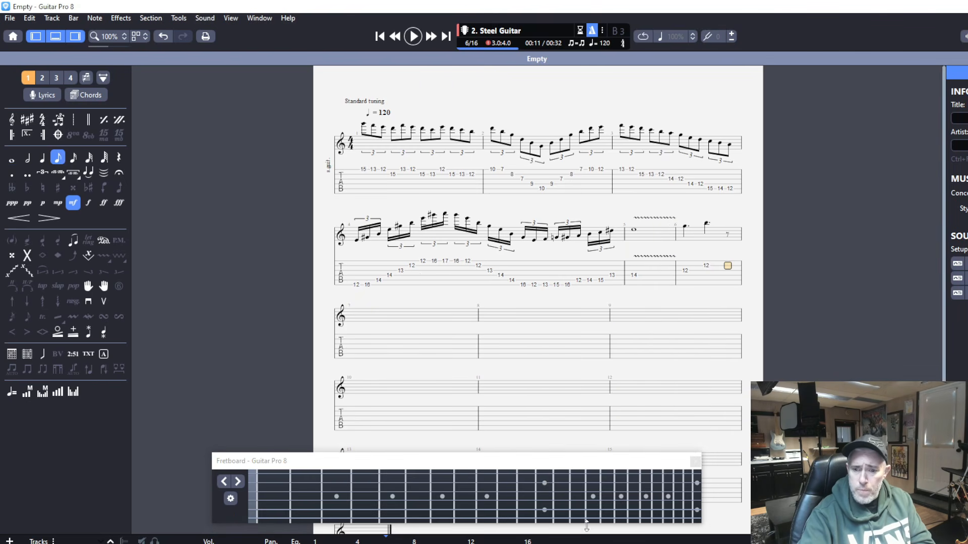
left_click(591, 482)
left_click(596, 474)
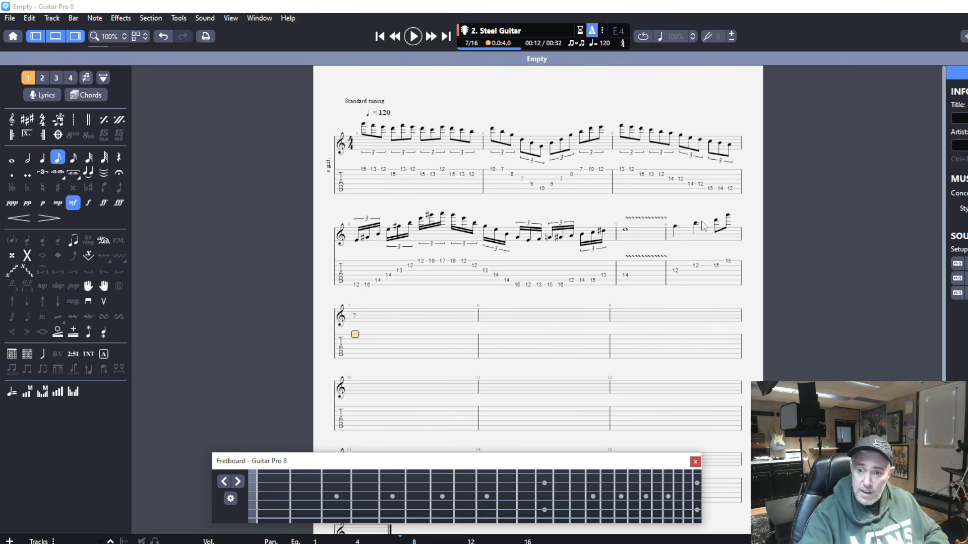
- Play back bar 6 twice from its first note
left_click(676, 273)
key("space")
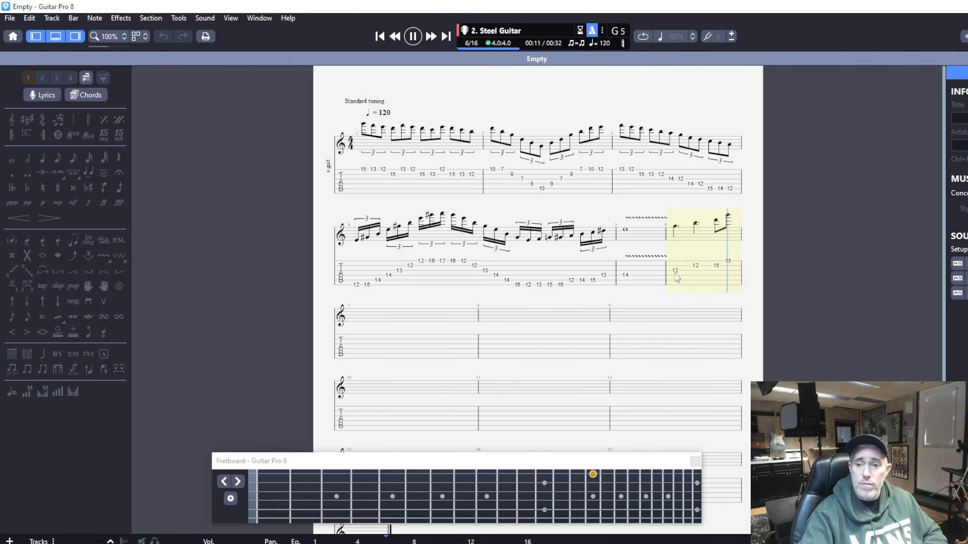
key("space")
key("space")
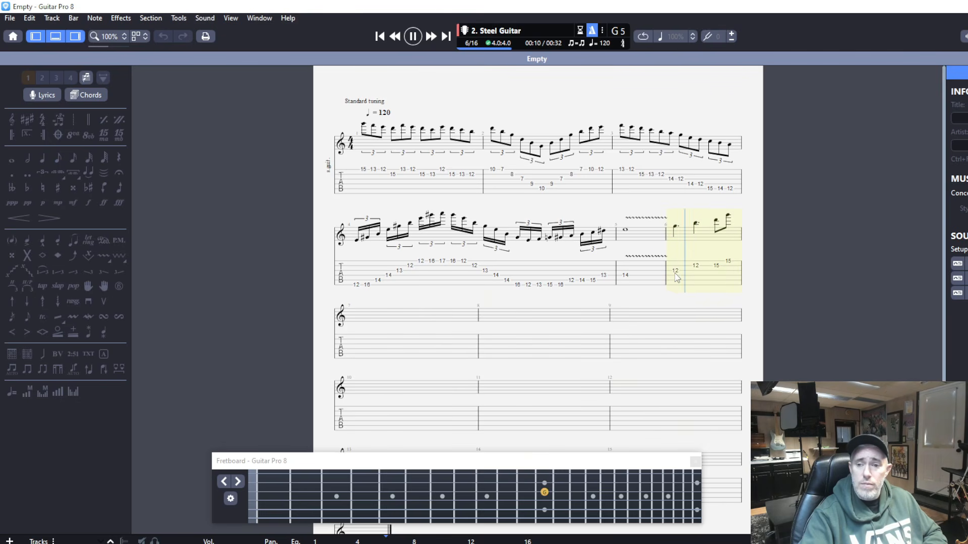
key("space")
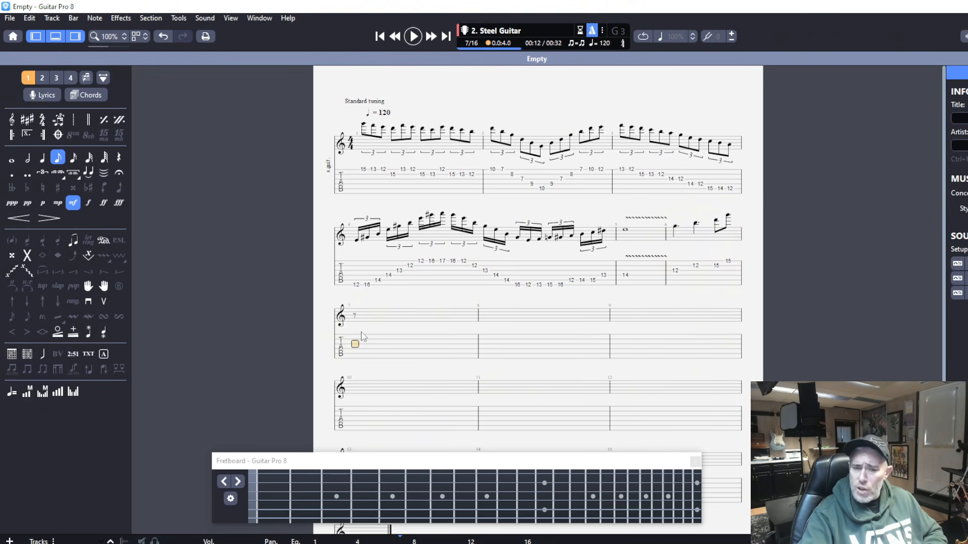
- Fill bar 7 with dotted quarter notes on fret 10 of strings 3 and 2, plus eighth notes on frets 12 and 13 of string 1
left_click(42, 158)
left_click(11, 173)
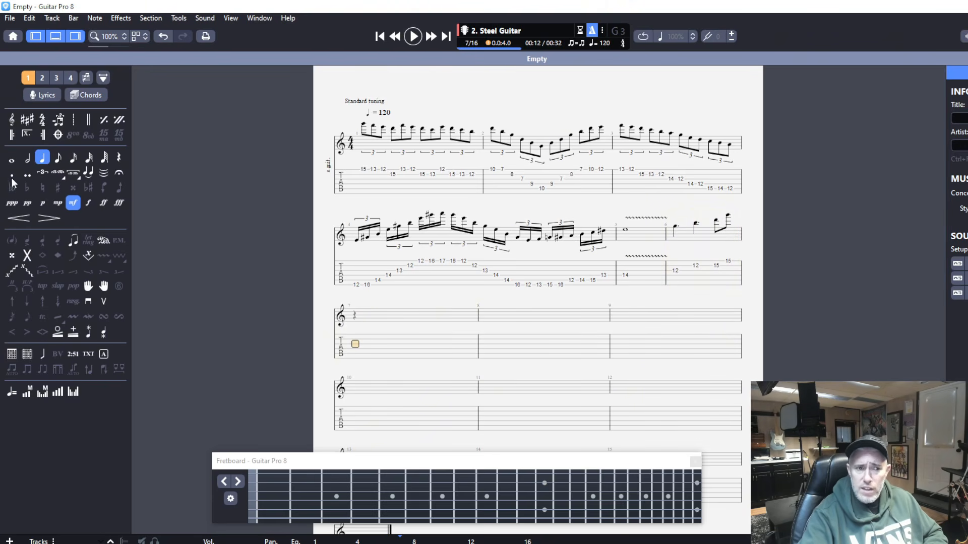
left_click(511, 491)
left_click(512, 485)
left_click(544, 475)
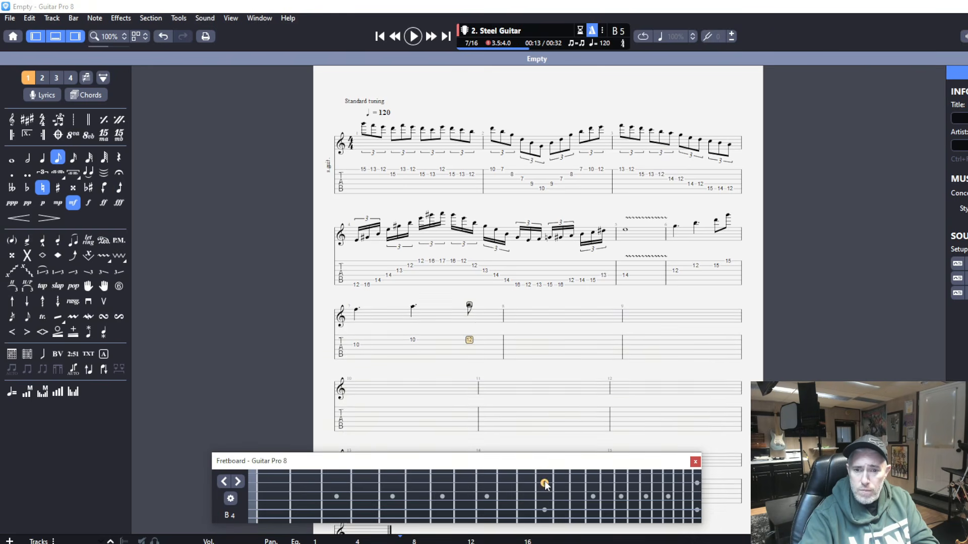
left_click(561, 474)
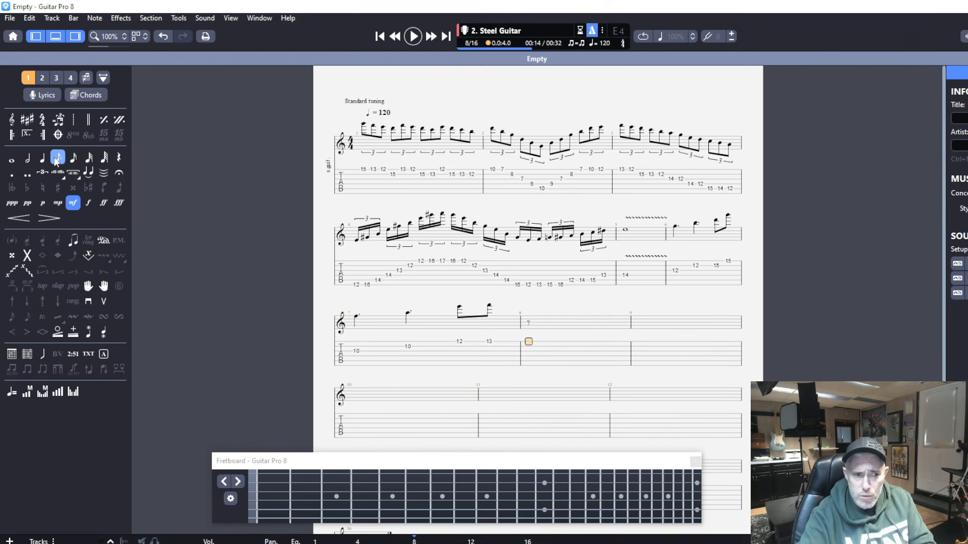
- Fill bar 8 with dotted quarter notes on fret 9 of strings 3 and 2, plus eighth notes on frets 10 and 11 of string 1
left_click(12, 174)
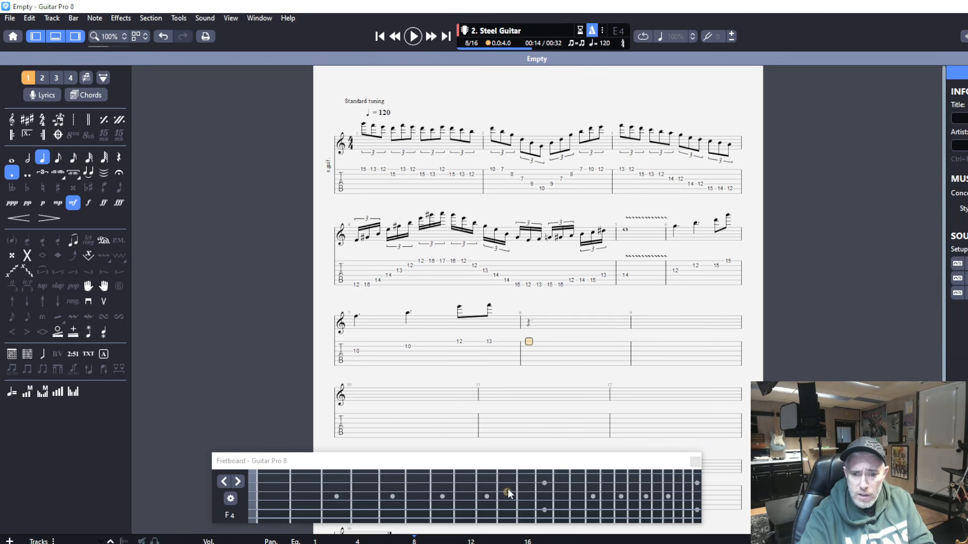
left_click(488, 488)
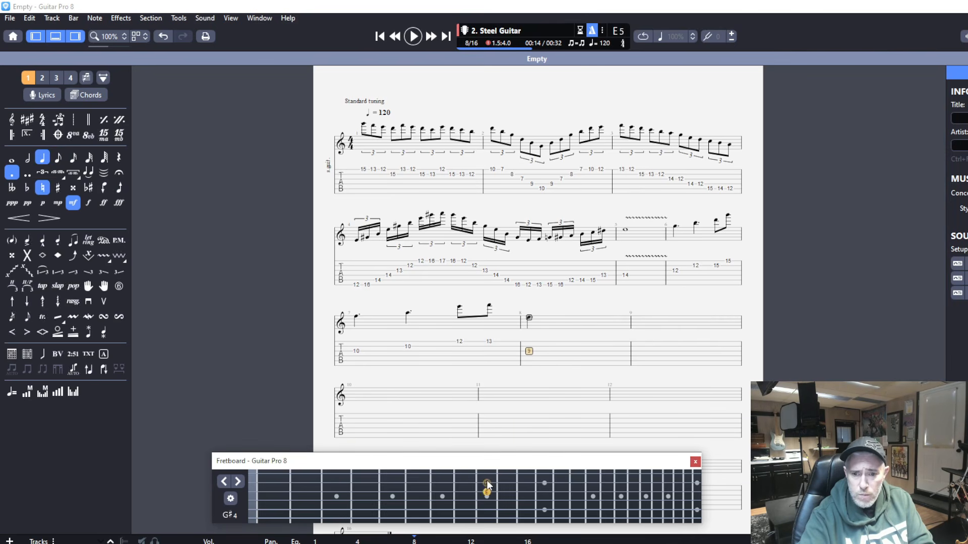
left_click(486, 480)
left_click(58, 158)
left_click(526, 474)
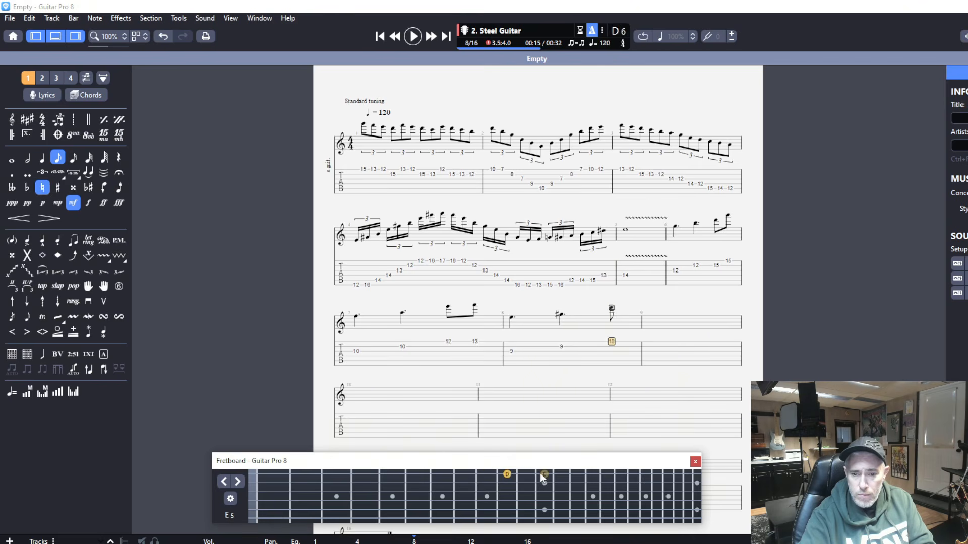
left_click(544, 475)
key("Right")
- Fill bar 9 with a whole note on fret 12 of string 1
left_click(544, 474)
left_click(13, 159)
key("Right")
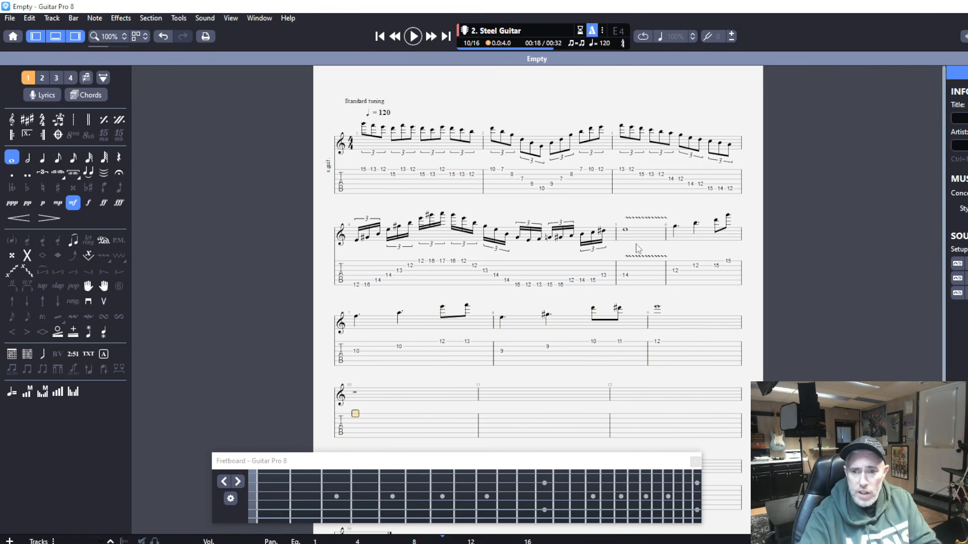
- Play back the lead line through bar 9, then replay bar 9 from its whole note
key("space")
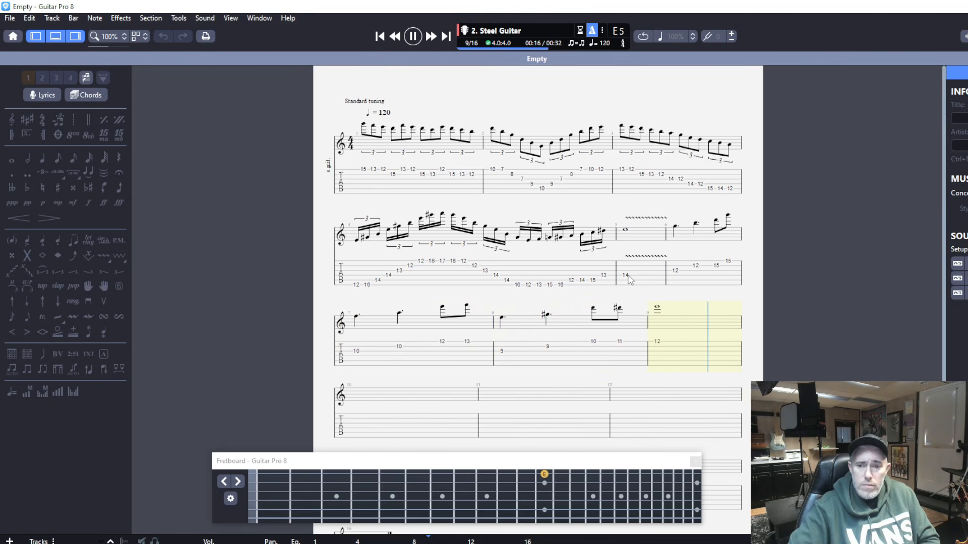
key("space")
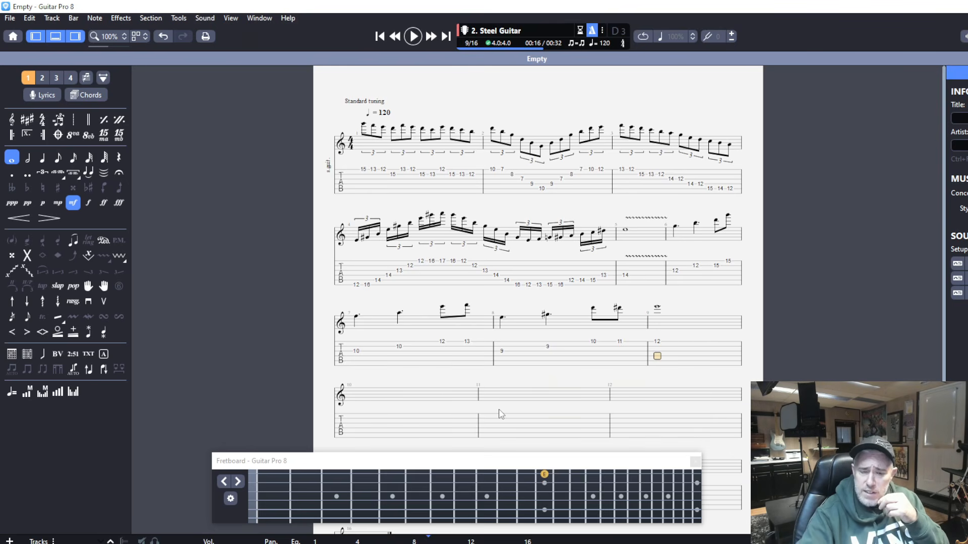
key("Right")
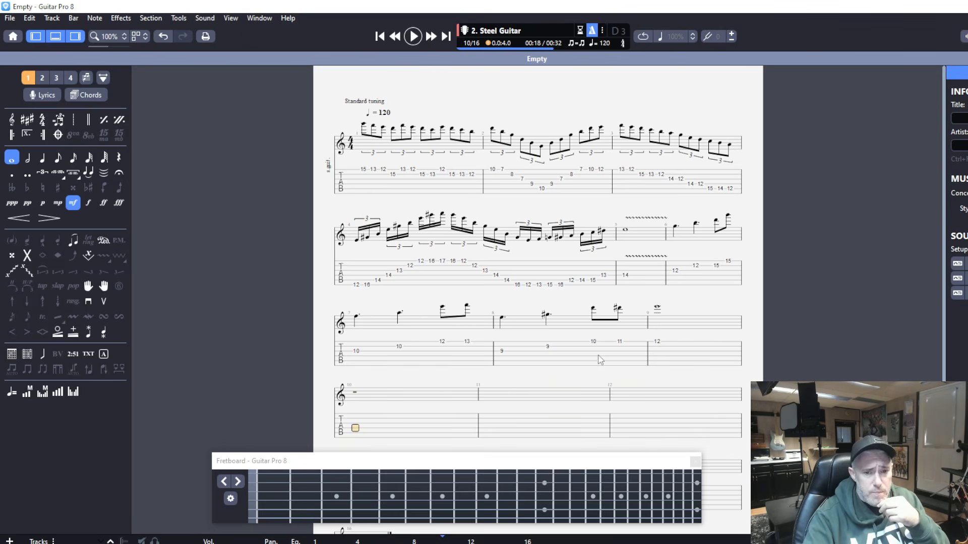
scroll(600, 359, "down", 2)
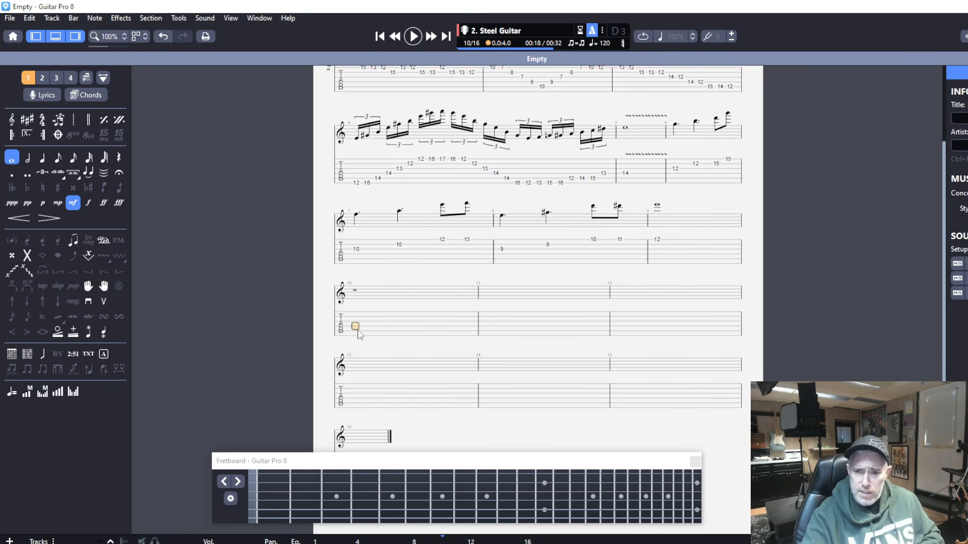
left_click(651, 244)
key("space")
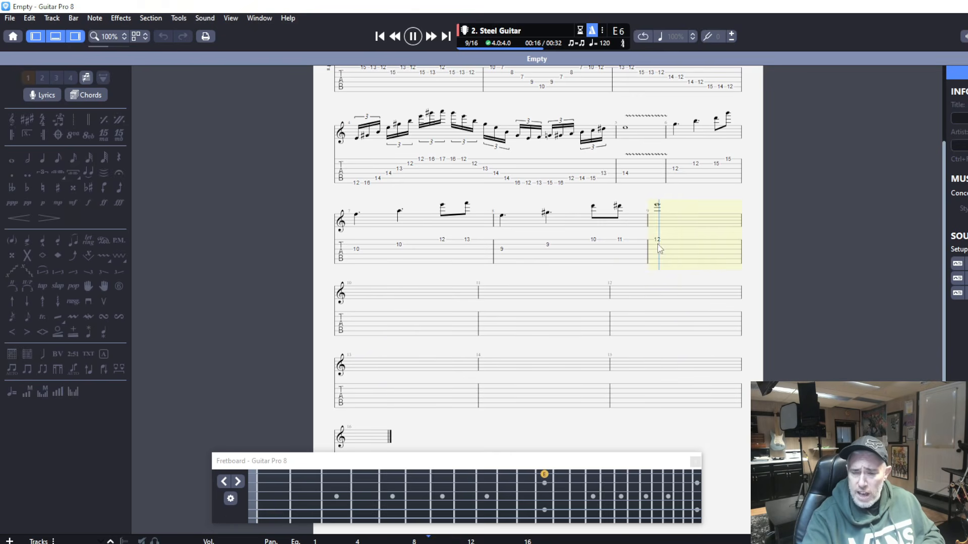
key("space")
- Fill the first three beats of bar 10 with six eighth notes on fret 10 of string 1
left_click(356, 327)
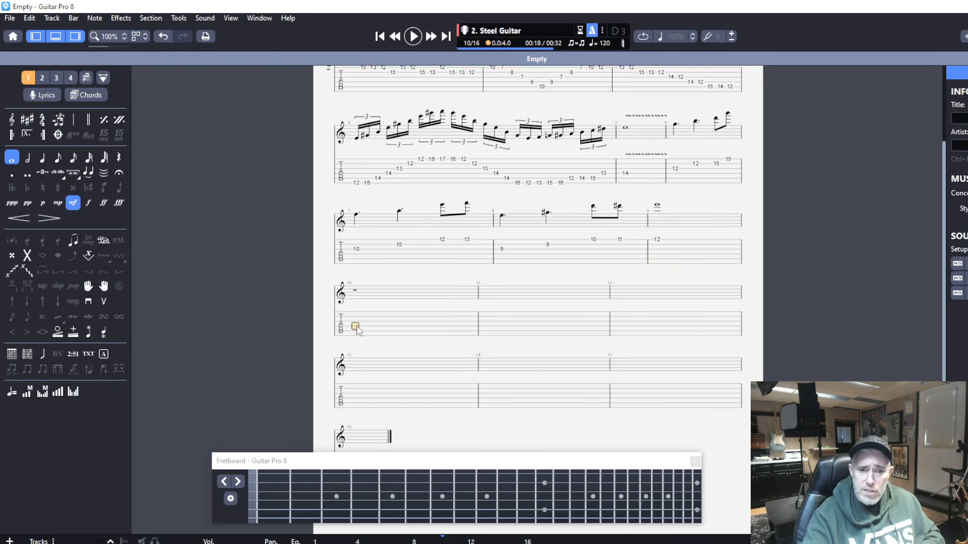
left_click(57, 160)
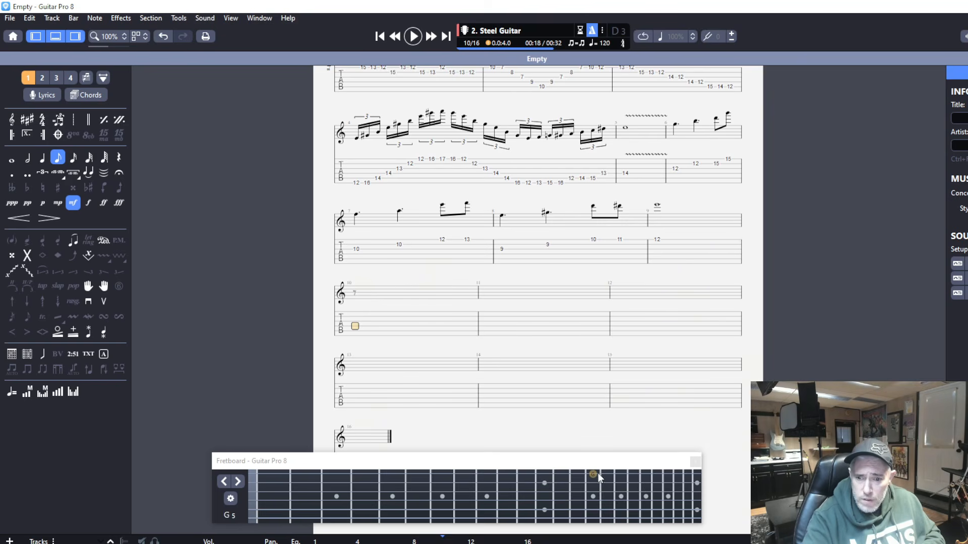
left_click(506, 474)
left_click(506, 473)
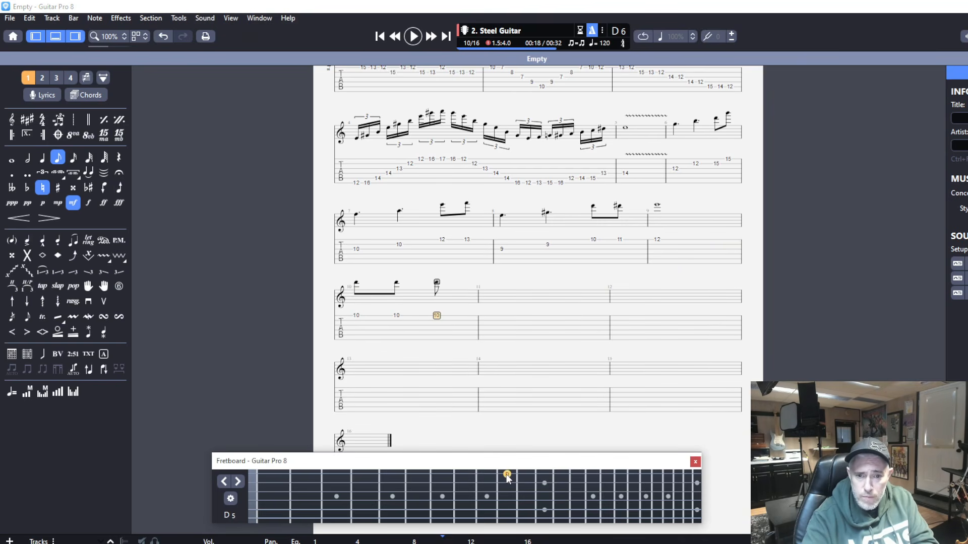
left_click(506, 474)
left_click(506, 473)
left_click(506, 474)
left_click(506, 474)
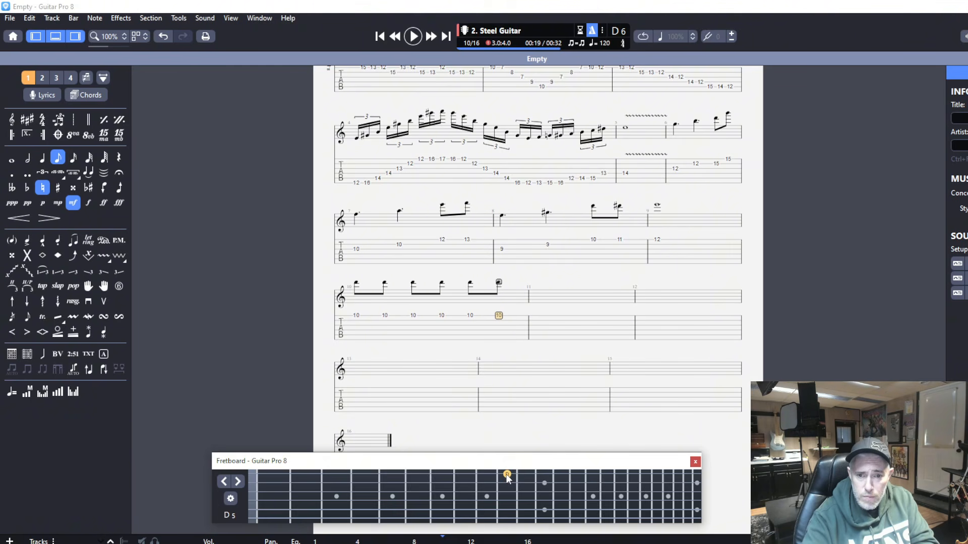
- Complete bar 10 with a quarter note on fret 10 of string 1
key("Right")
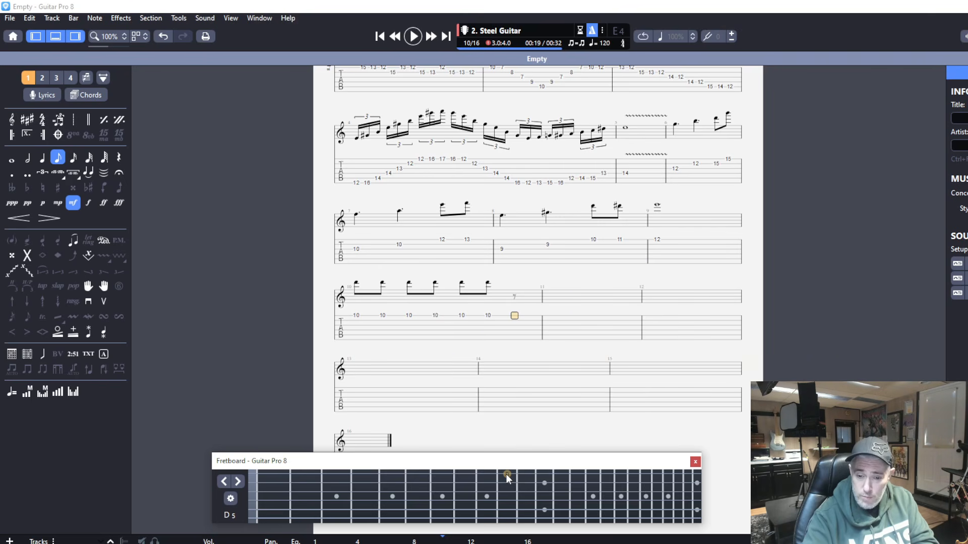
left_click(506, 474)
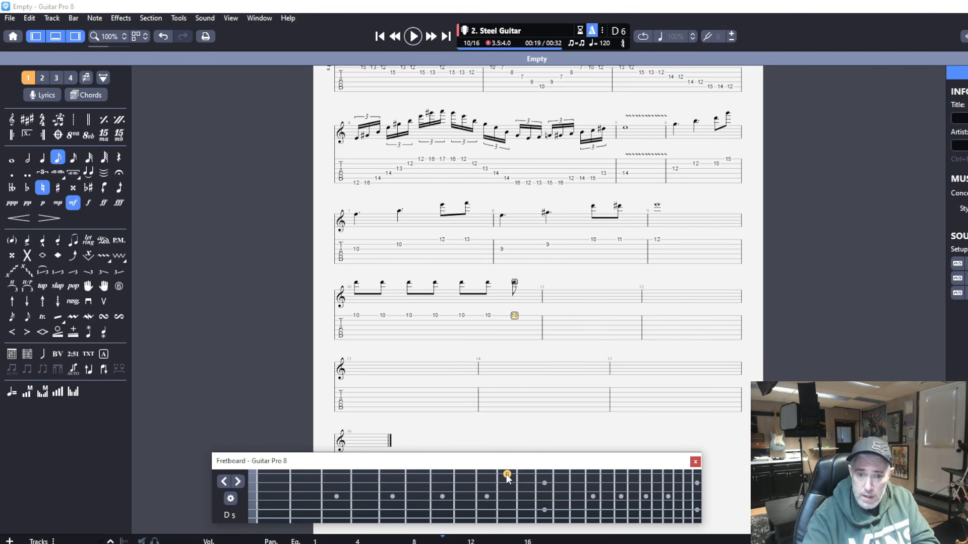
left_click(37, 159)
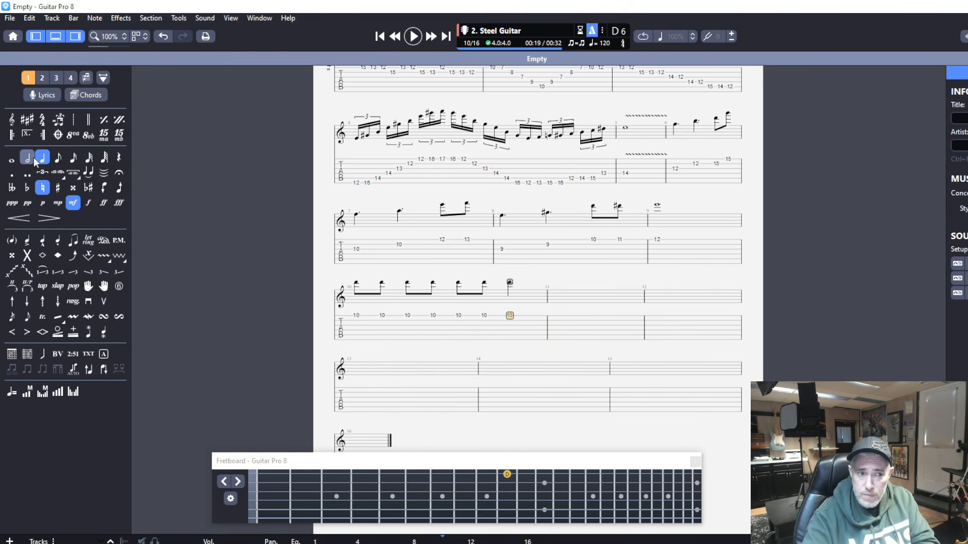
- Try lengthening the last note of bar 10 to a half note, and return it to a quarter note
left_click(32, 157)
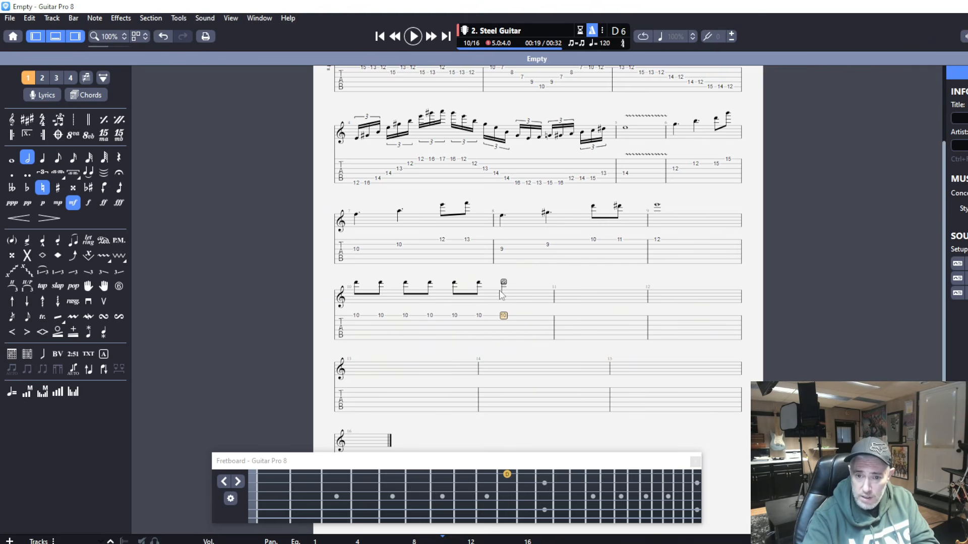
key("Right")
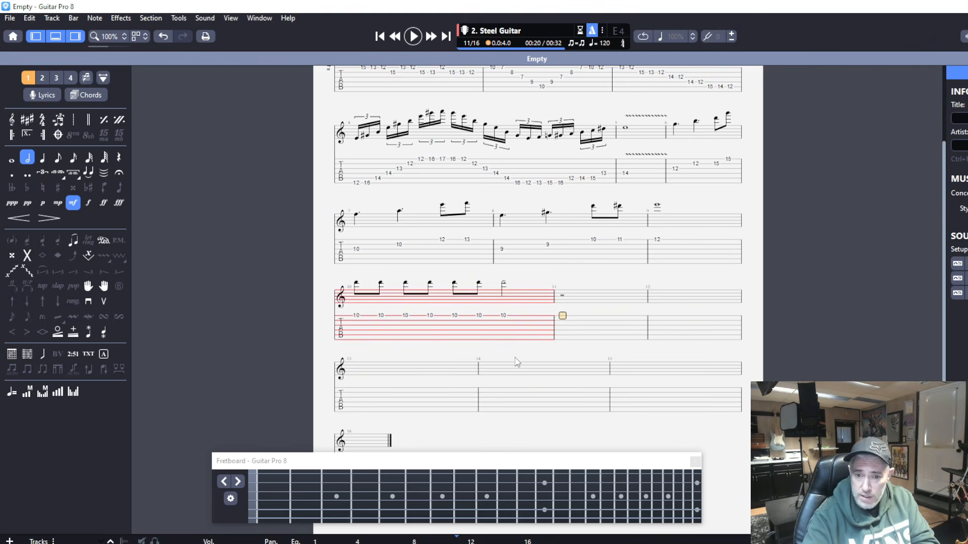
left_click(505, 316)
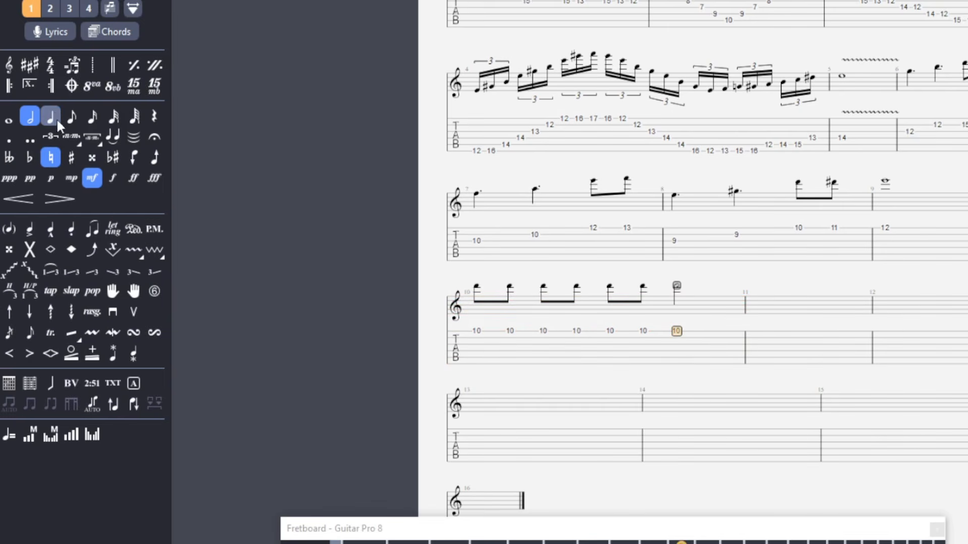
left_click(57, 121)
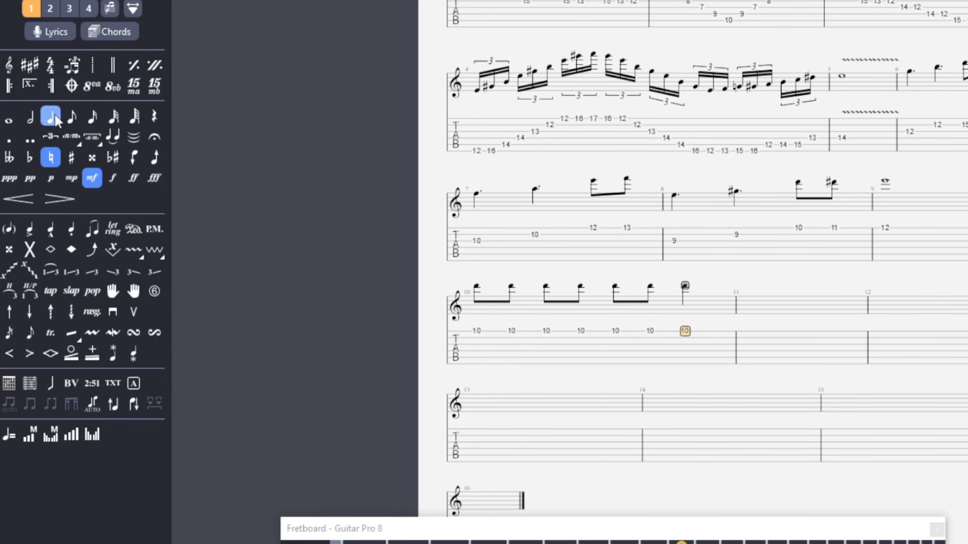
- Start bar 11 with a quarter note on fret 10 of string 1, tied to the last note of bar 10
left_click(752, 333)
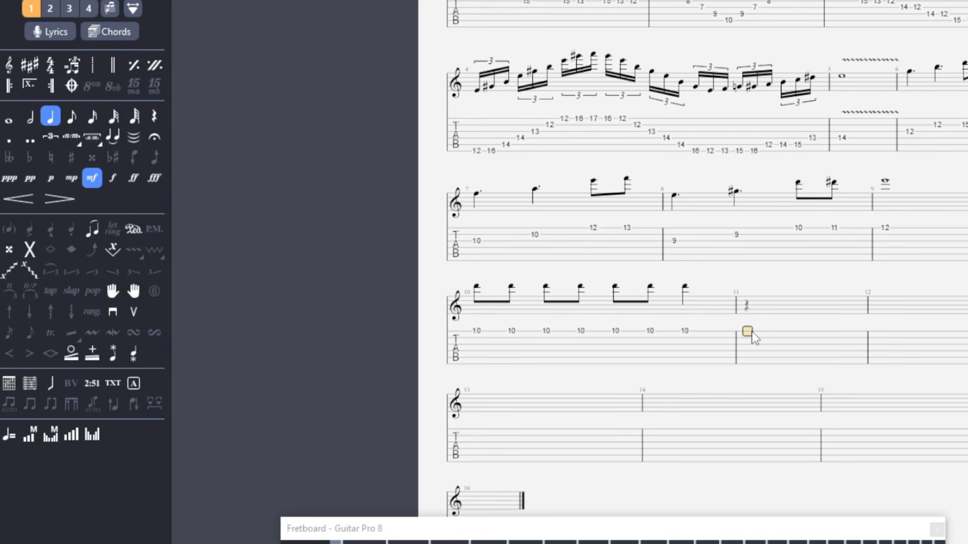
type("10")
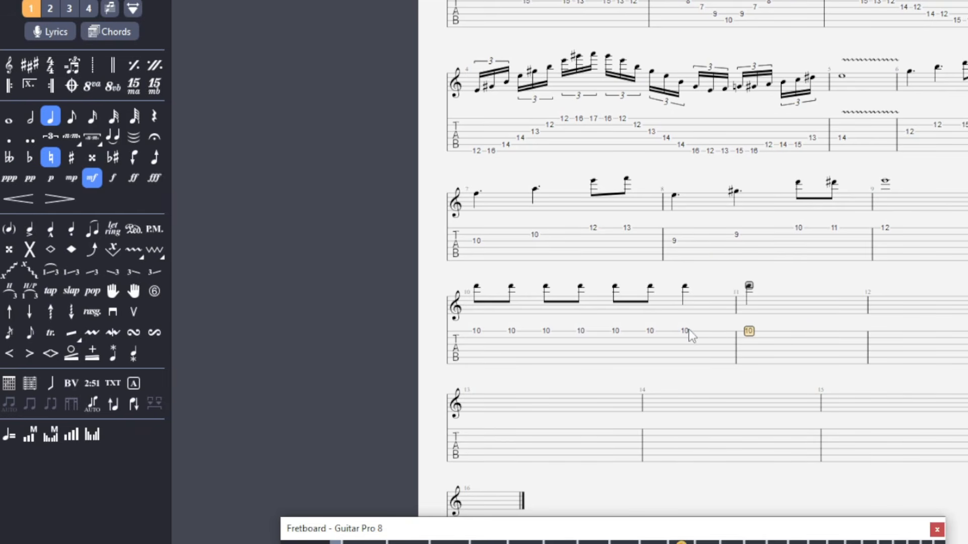
left_click(116, 141)
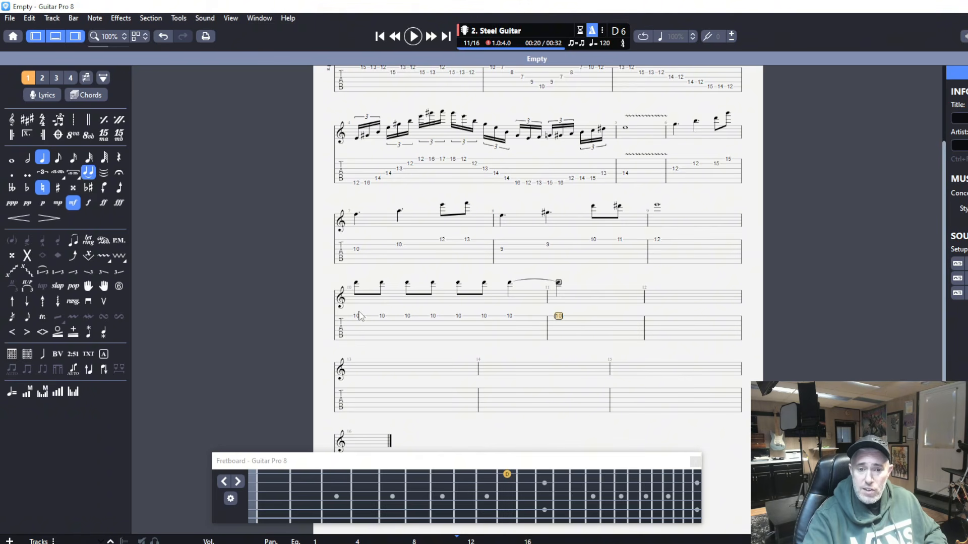
- Play back bar 10 from its first note into the tied note of bar 11
left_click(476, 331)
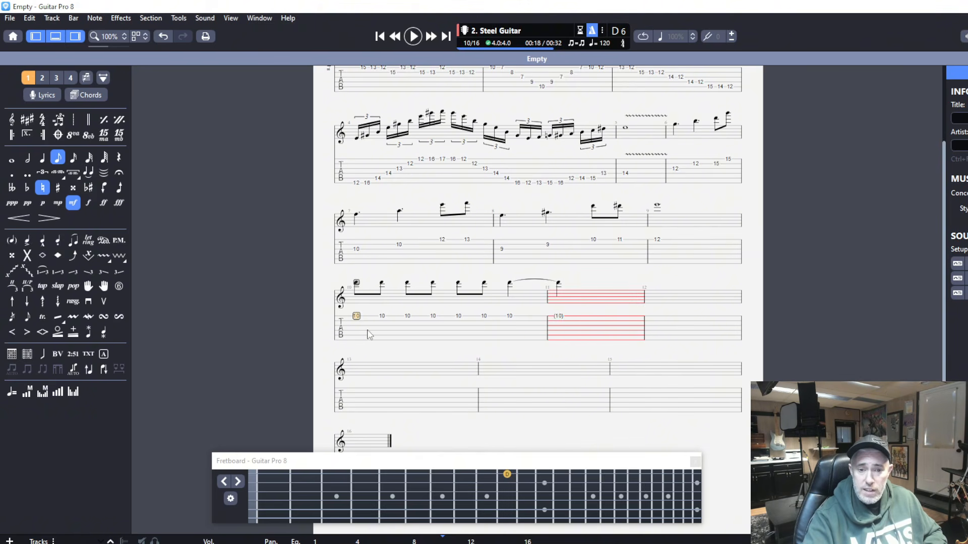
key("space")
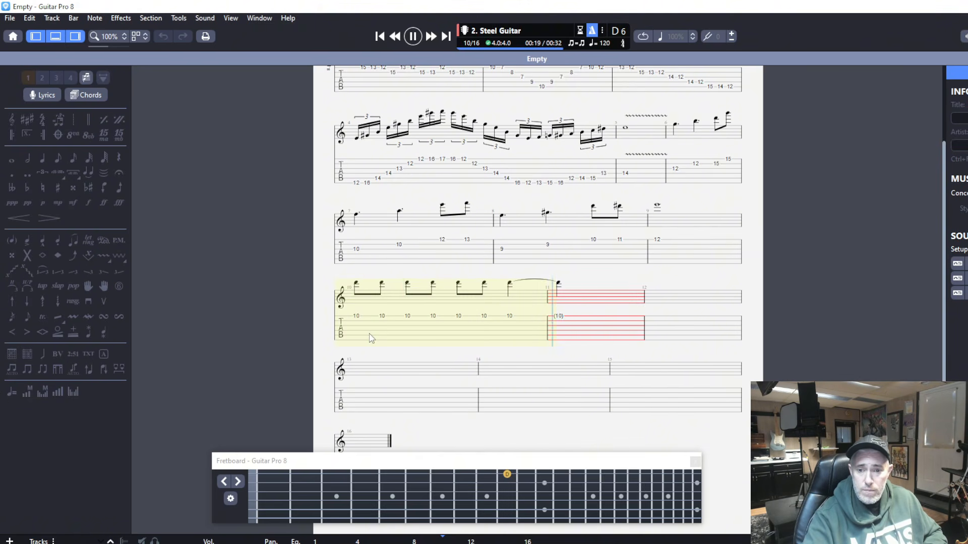
key("space")
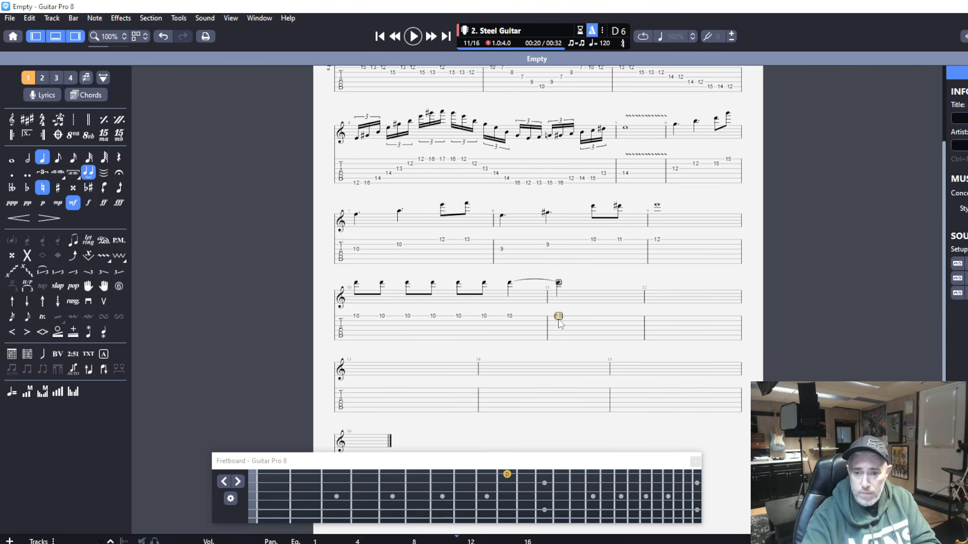
- Continue bar 11 after the tied note with four eighth notes and a half note, all on fret 8 of string 1
key("Right")
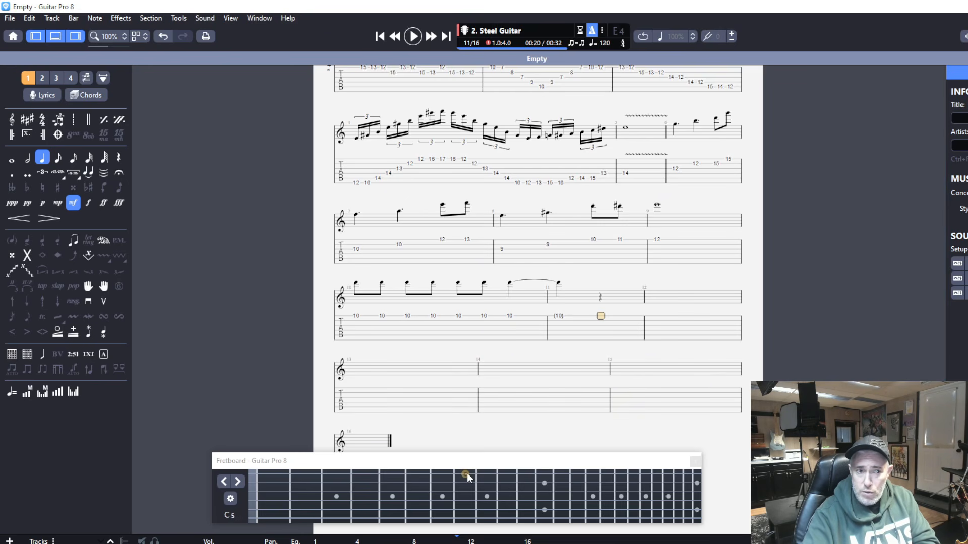
left_click(58, 158)
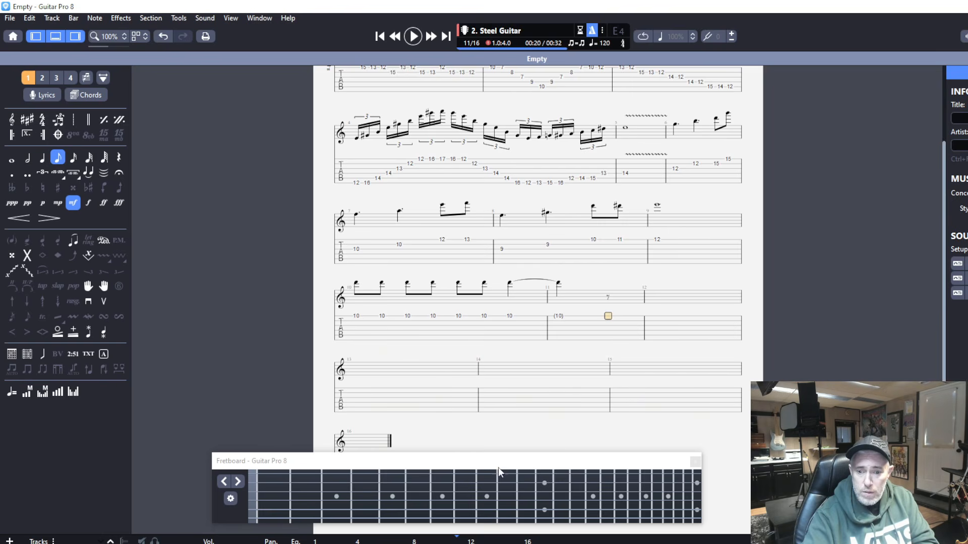
left_click(467, 473)
left_click(467, 473)
left_click(467, 474)
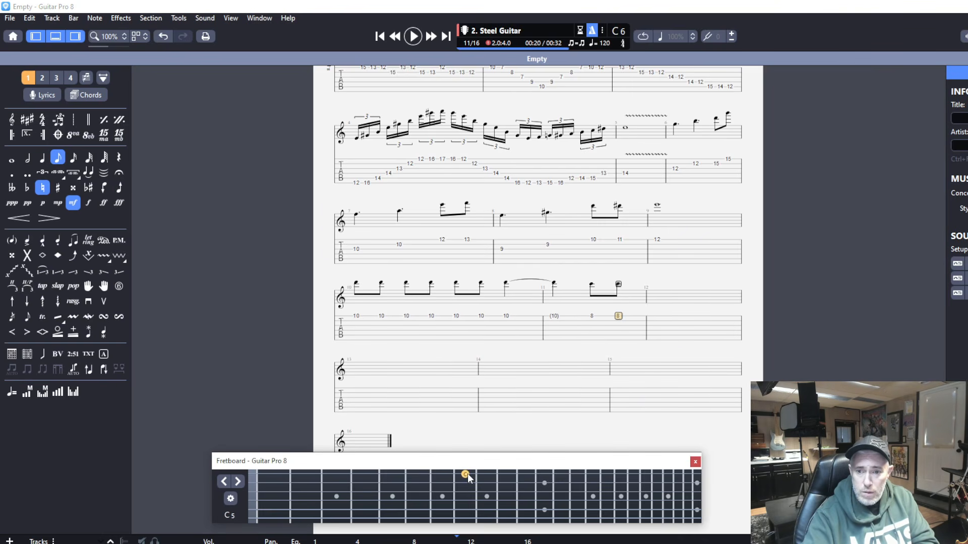
left_click(467, 473)
left_click(467, 473)
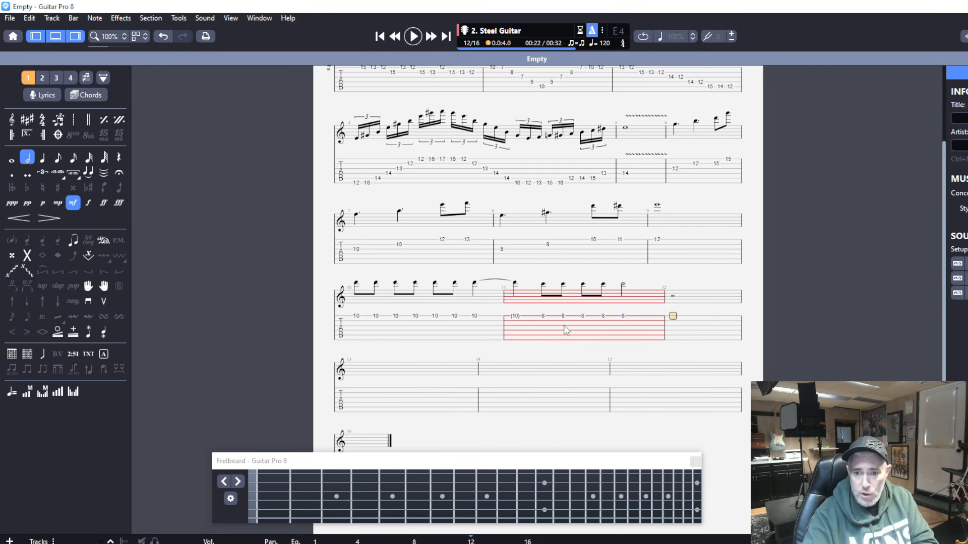
- Shorten the last note of bar 11 to a quarter note and tie it to a quarter note on fret 8 of string 1 starting bar 12
left_click(623, 316)
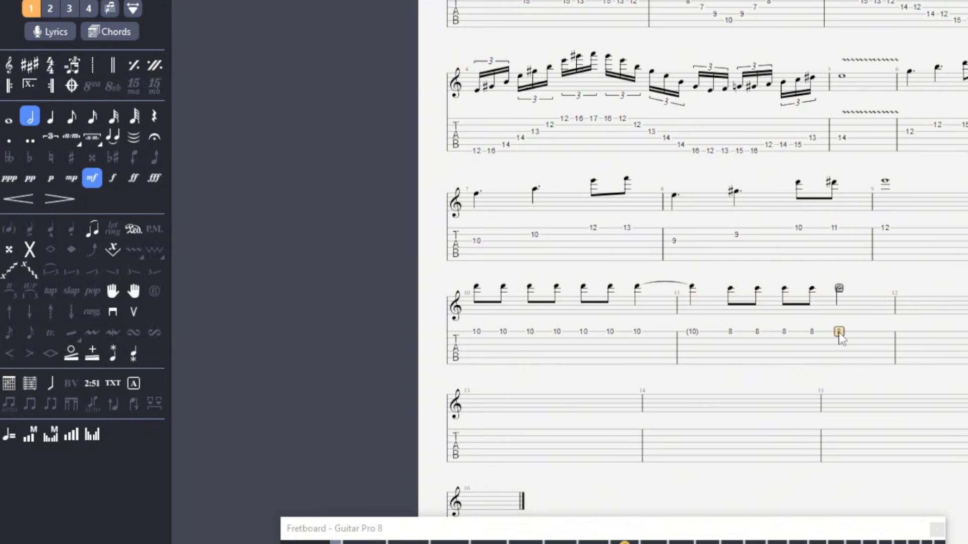
left_click(42, 159)
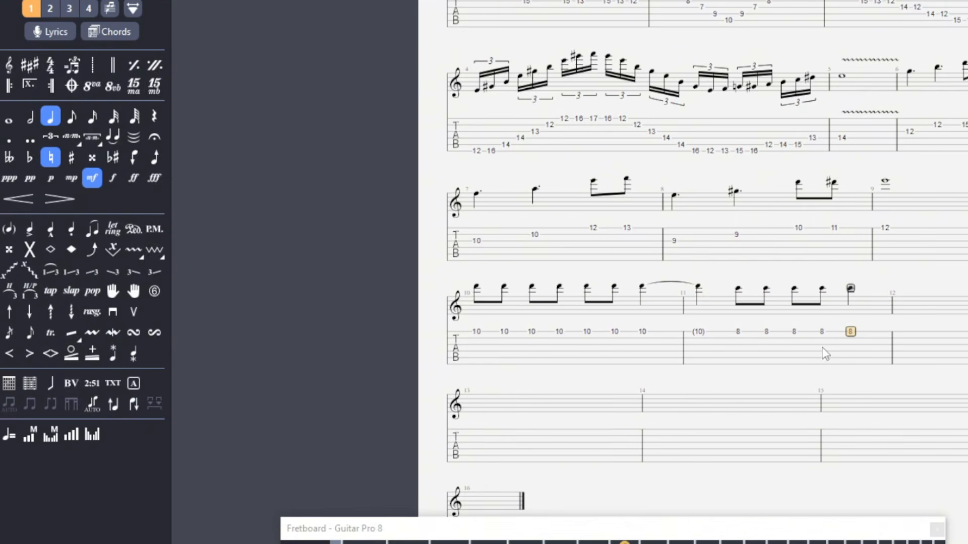
key("Right")
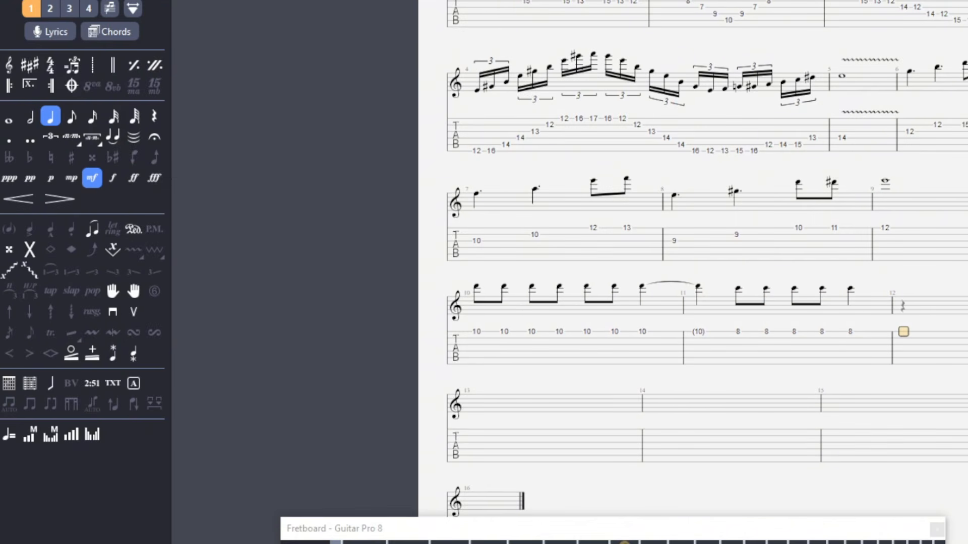
left_click(625, 542)
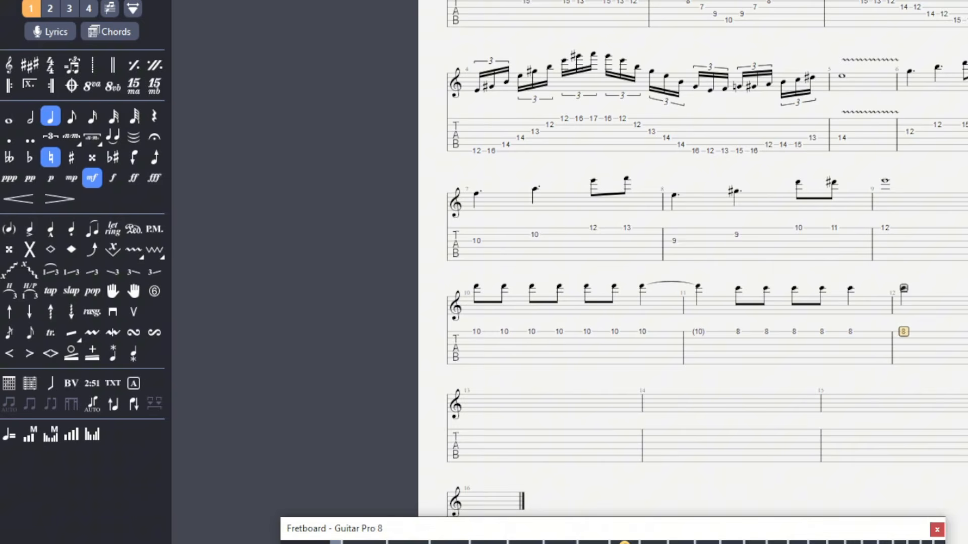
left_click(850, 331)
left_click(905, 333)
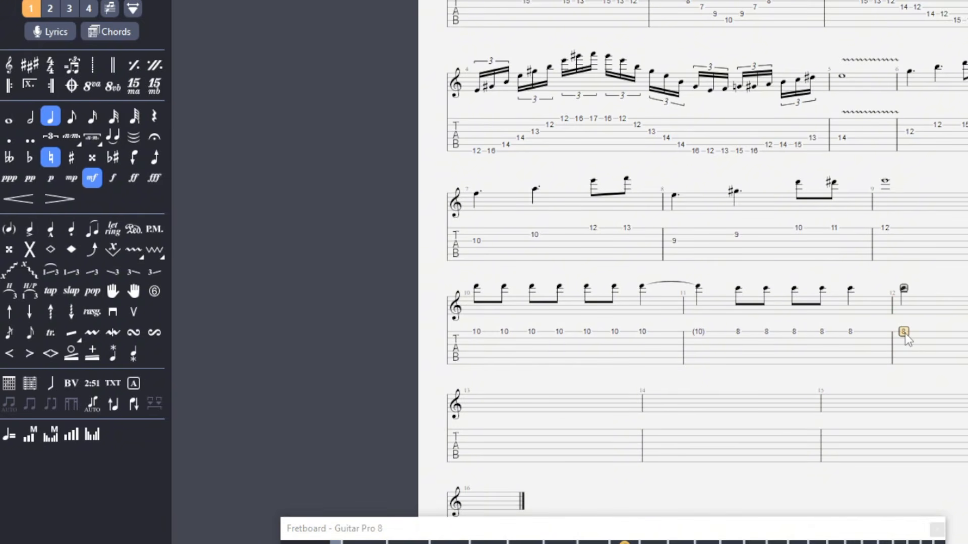
left_click(113, 136)
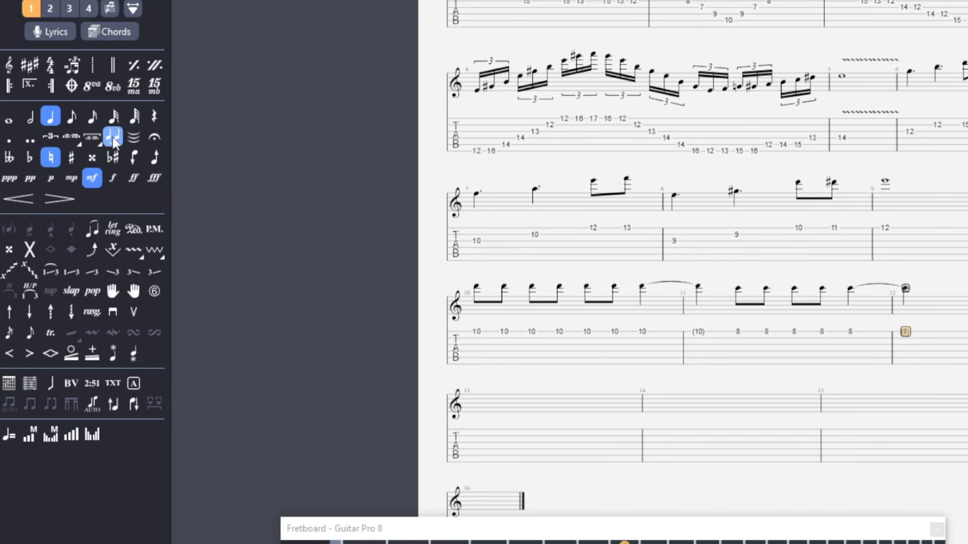
- Complete bar 12 with two dotted quarter notes, on fret 7 of string 1 and fret 9 of string 2
key("Right")
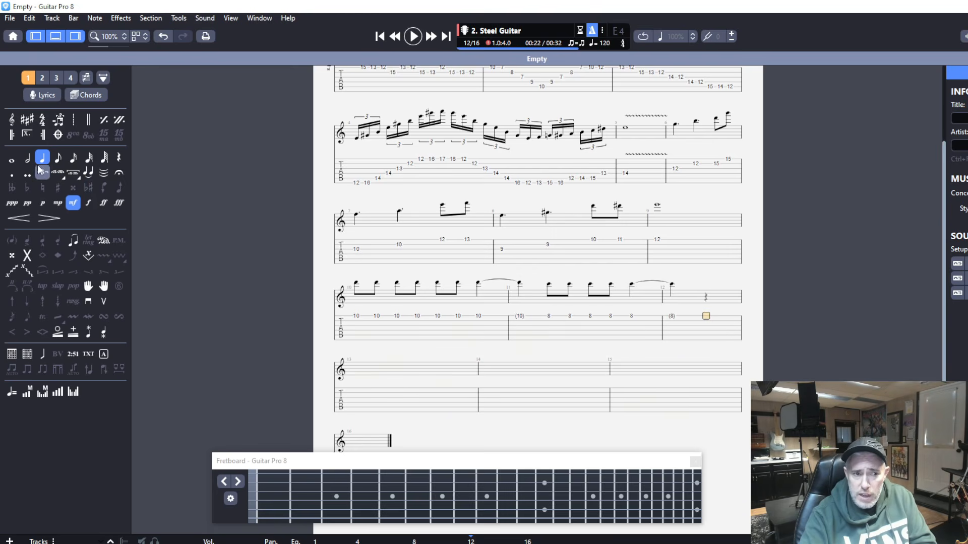
left_click(18, 175)
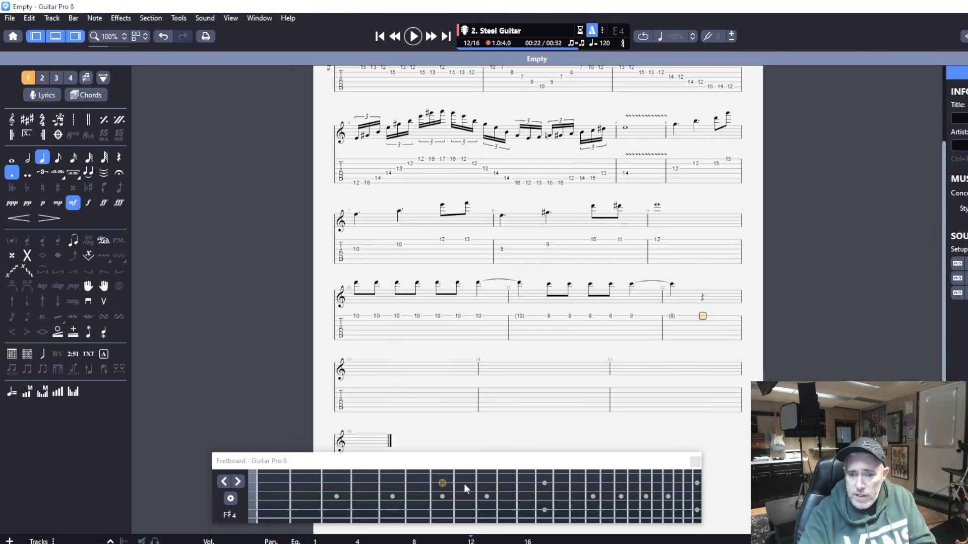
left_click(446, 474)
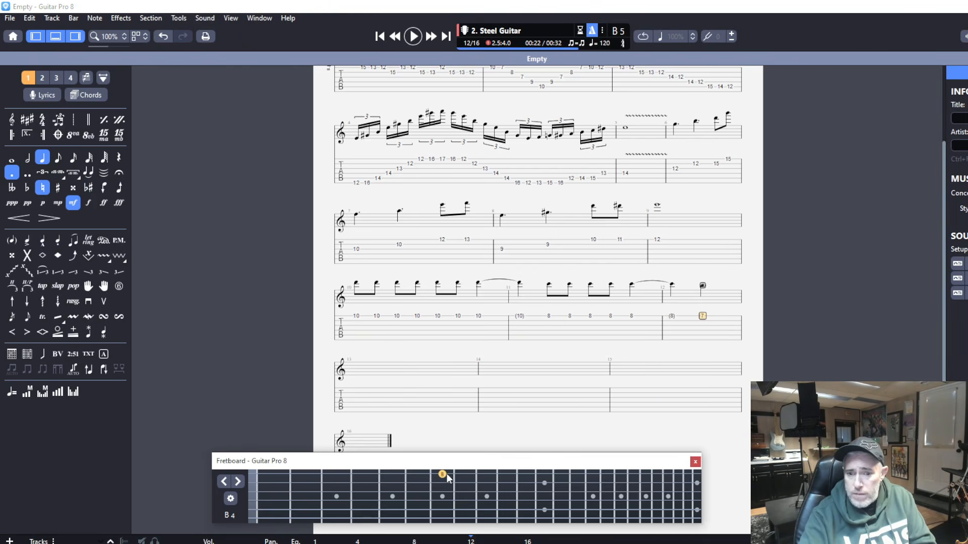
key("Right")
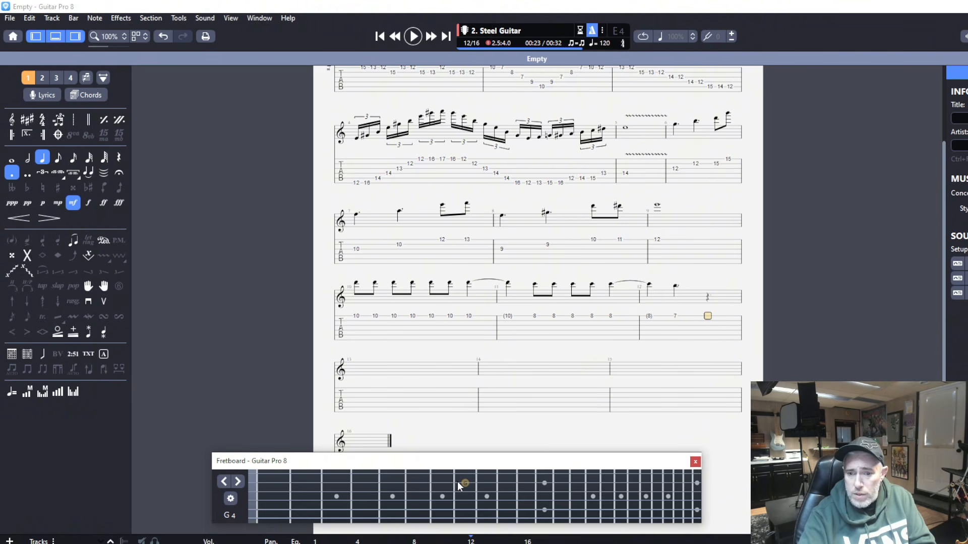
left_click(459, 485)
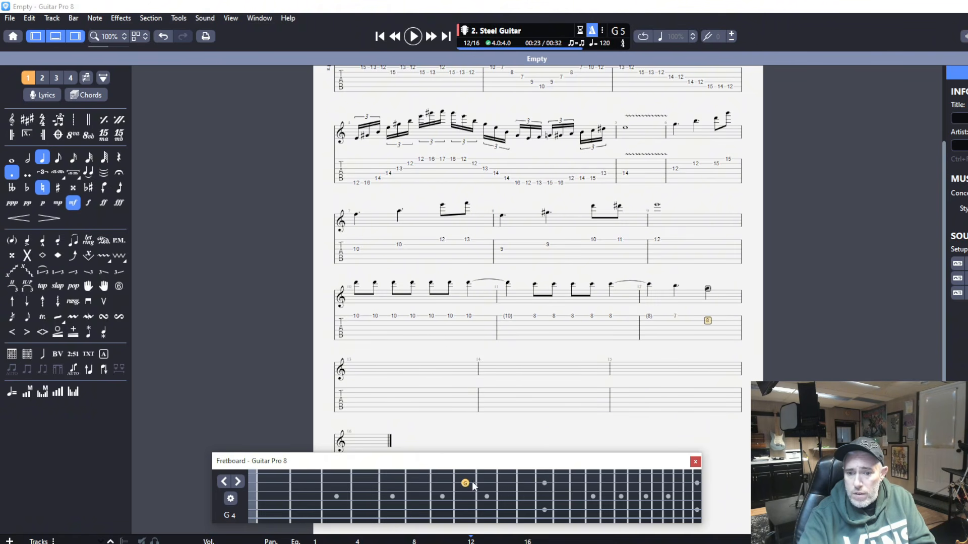
left_click(479, 482)
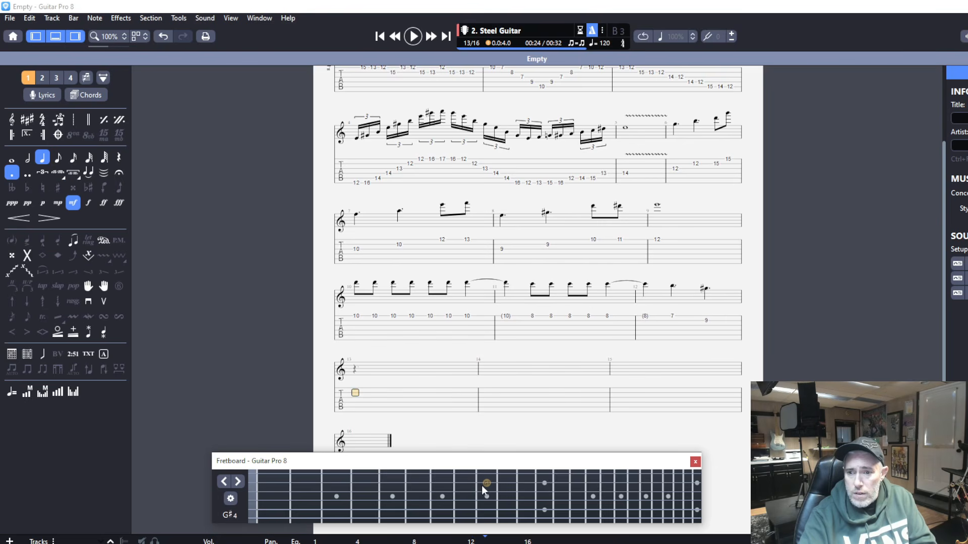
key("Right")
left_click(701, 318)
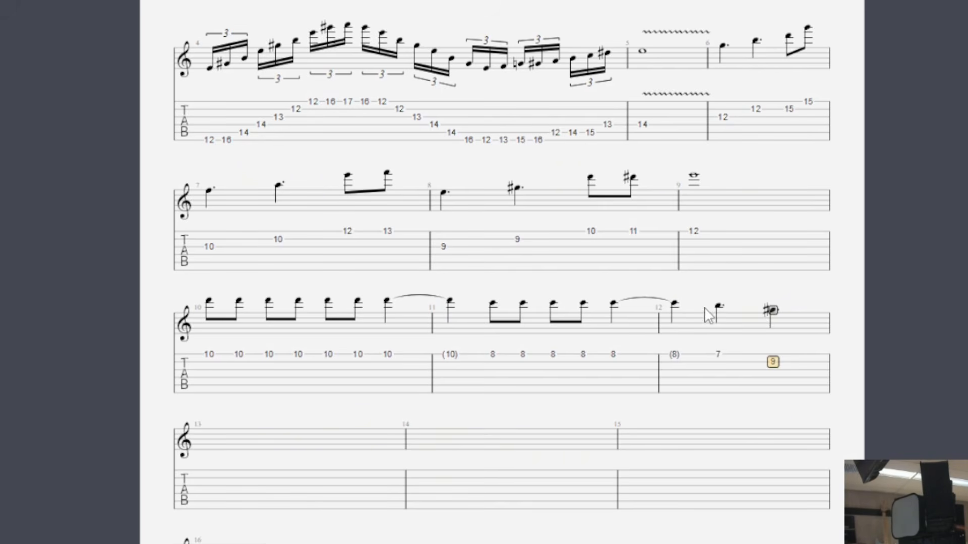
- Fill bar 13 with an undotted whole note on fret 14 of string 3
key("Right")
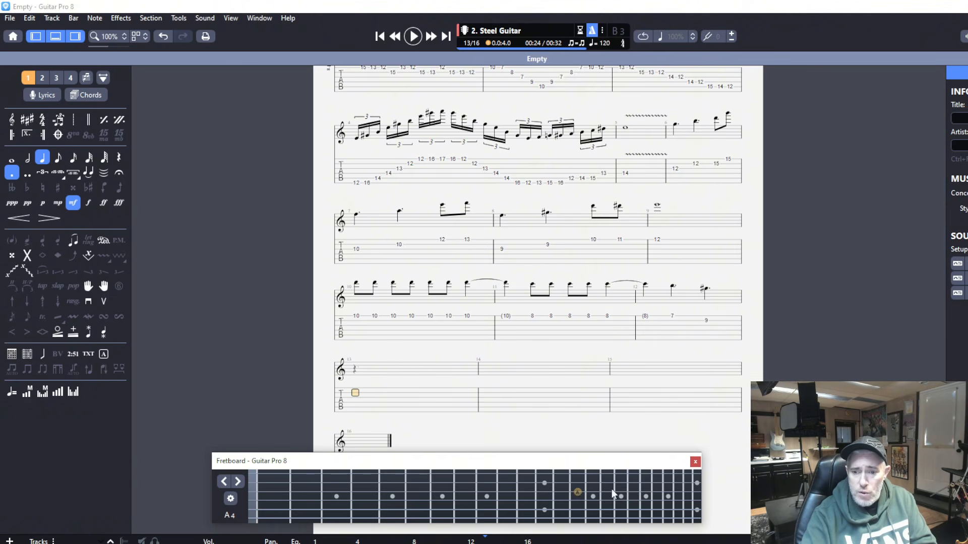
left_click(576, 492)
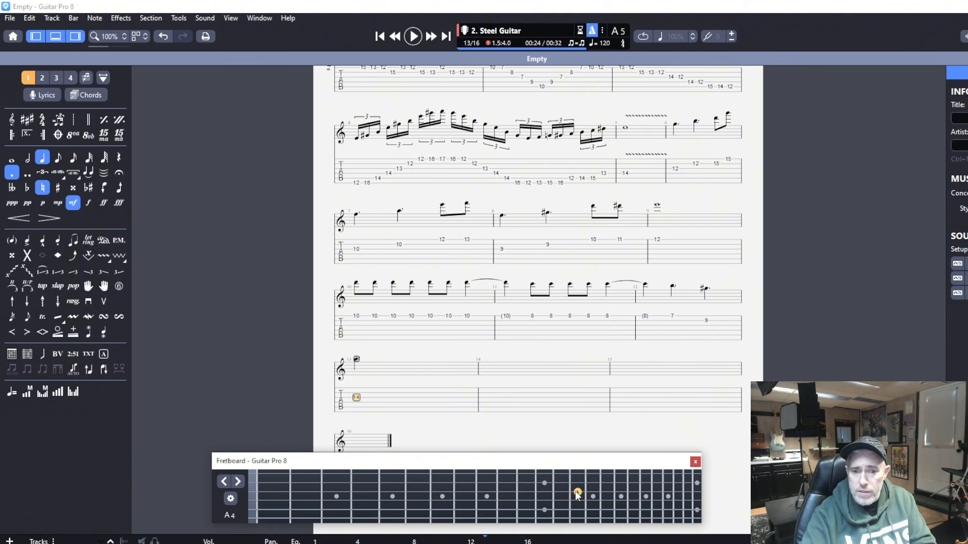
left_click(12, 160)
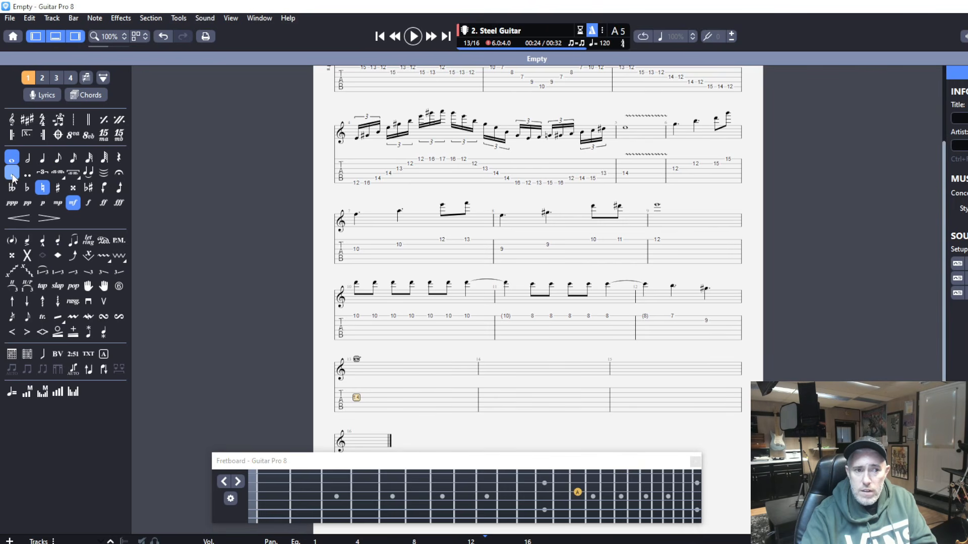
left_click(12, 174)
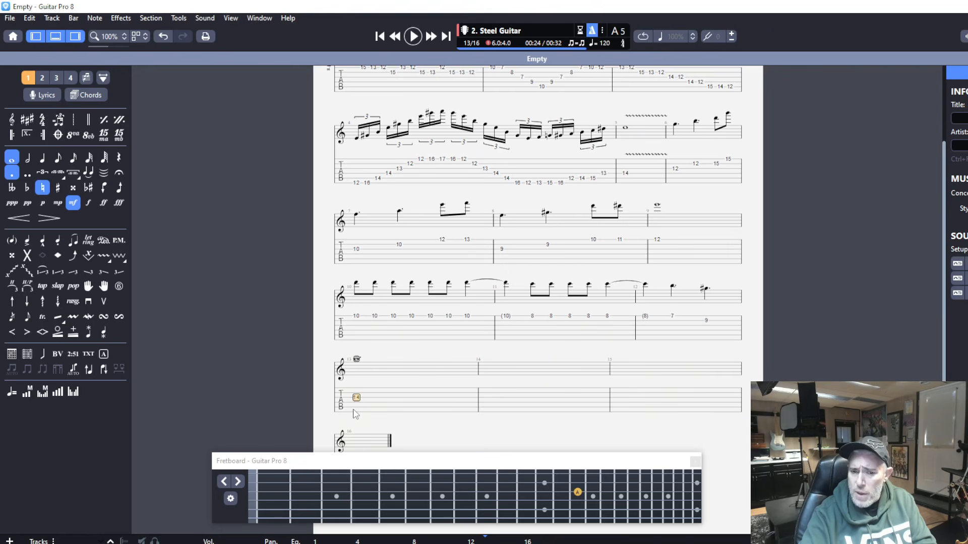
key("Right")
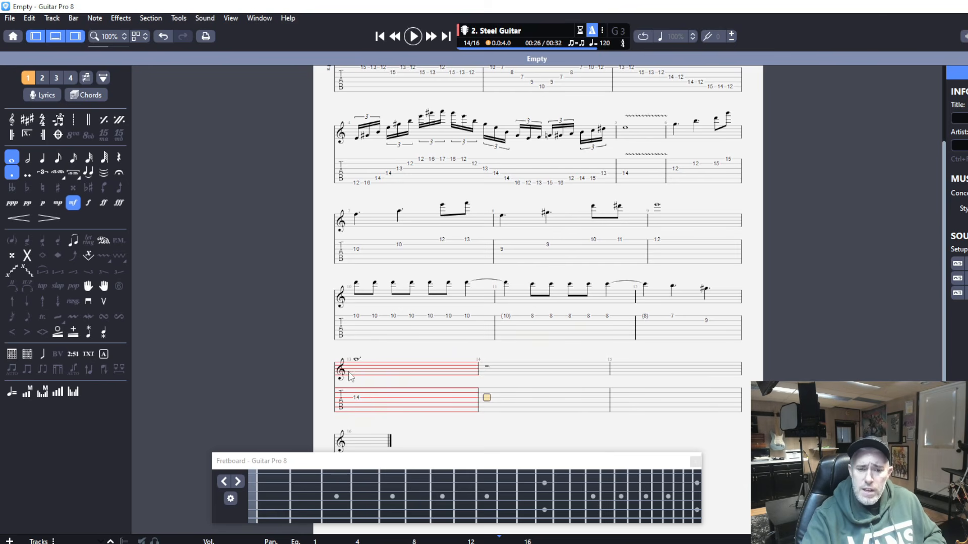
left_click(356, 398)
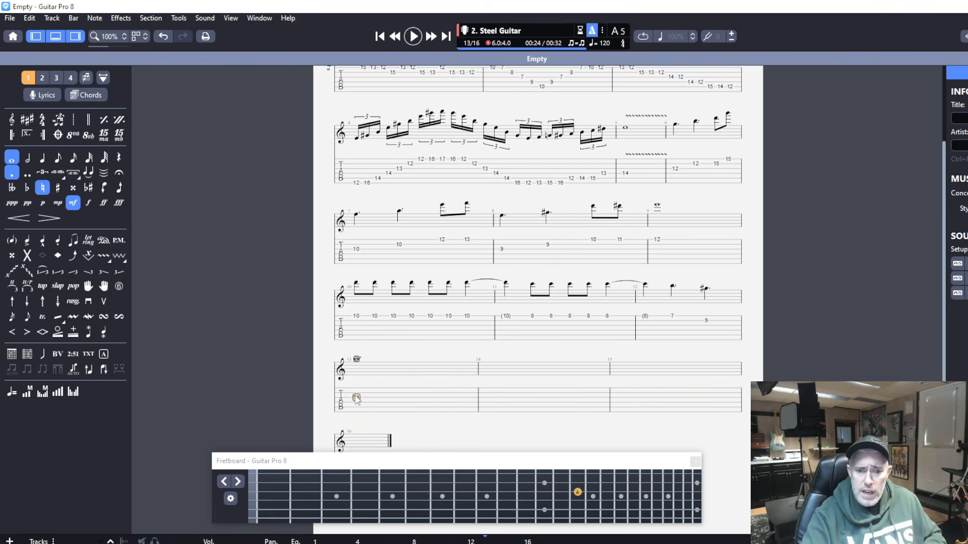
left_click(11, 172)
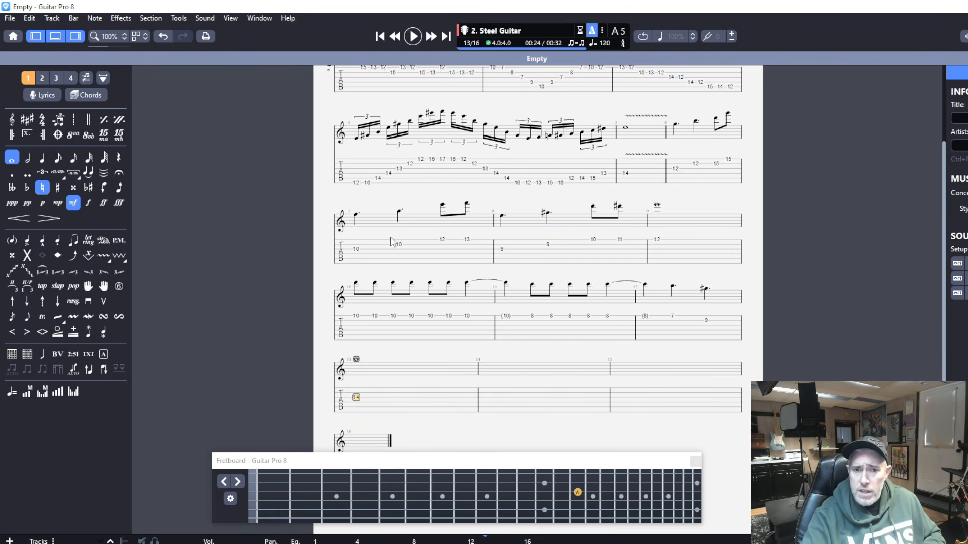
- Play back the lead line from the first note of bar 7 into bar 13
left_click(358, 250)
key("space")
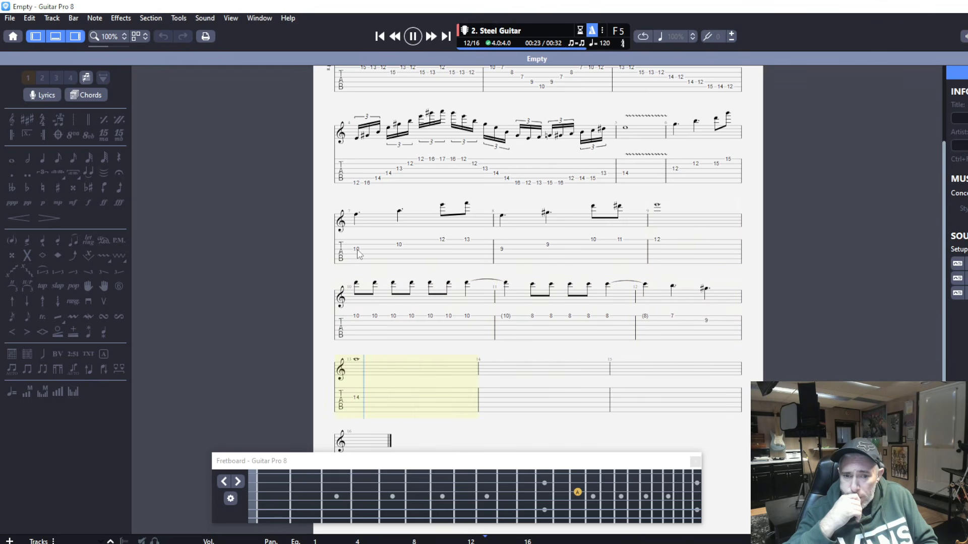
key("space")
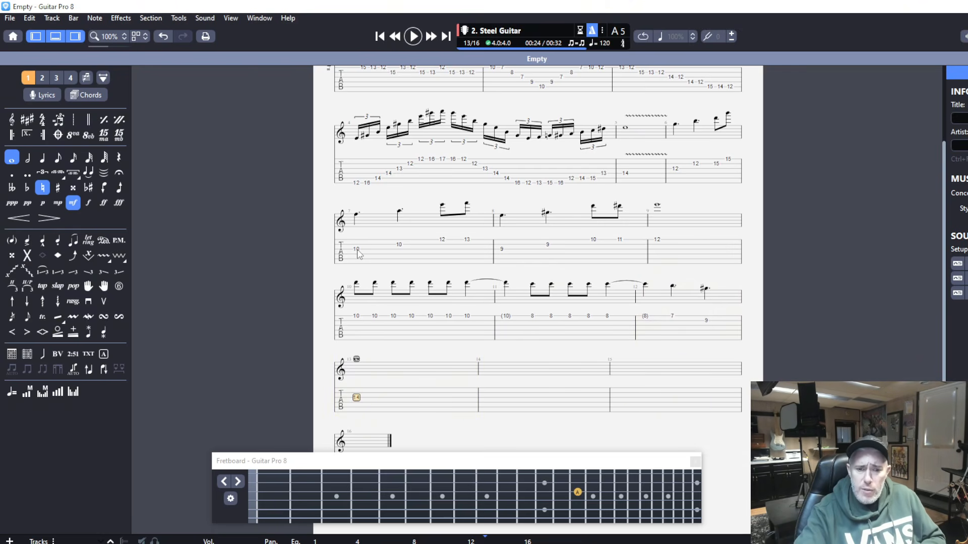
- Start bar 14 with an eighth note on fret 12 of string 1 followed by an eighth rest
key("Right")
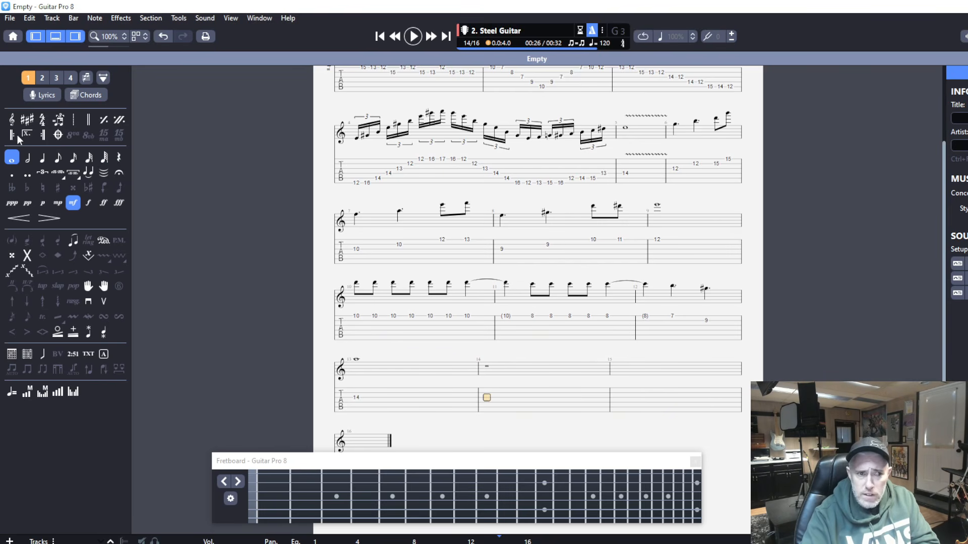
left_click(58, 158)
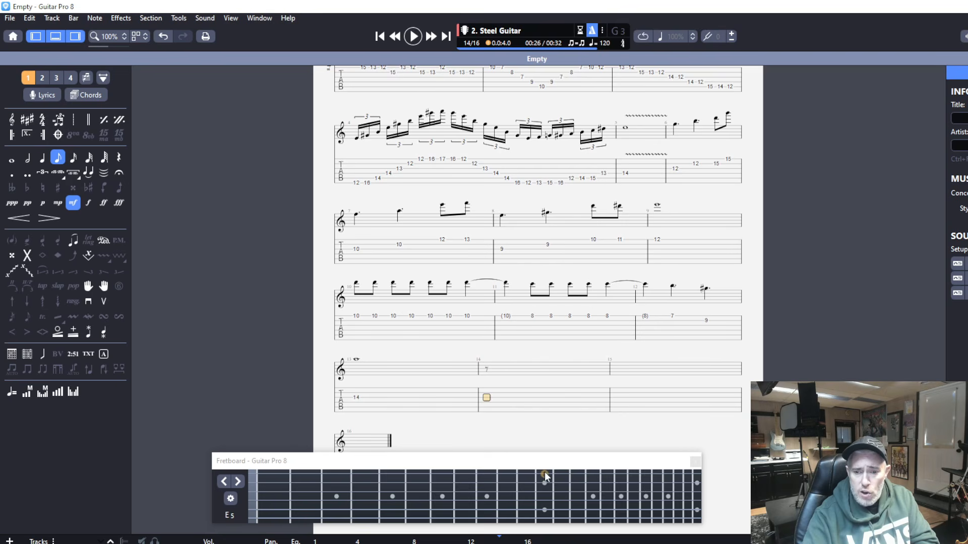
left_click(545, 473)
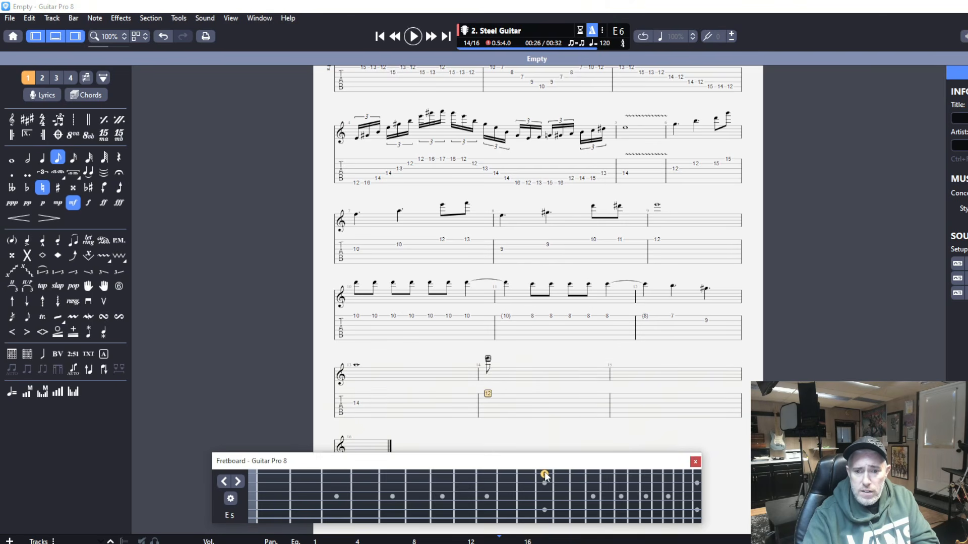
left_click(120, 156)
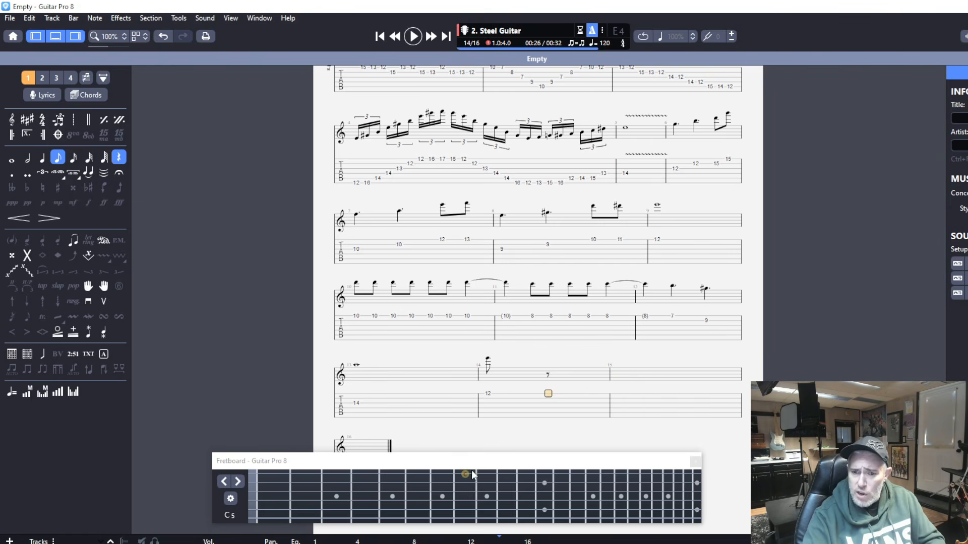
key("Right")
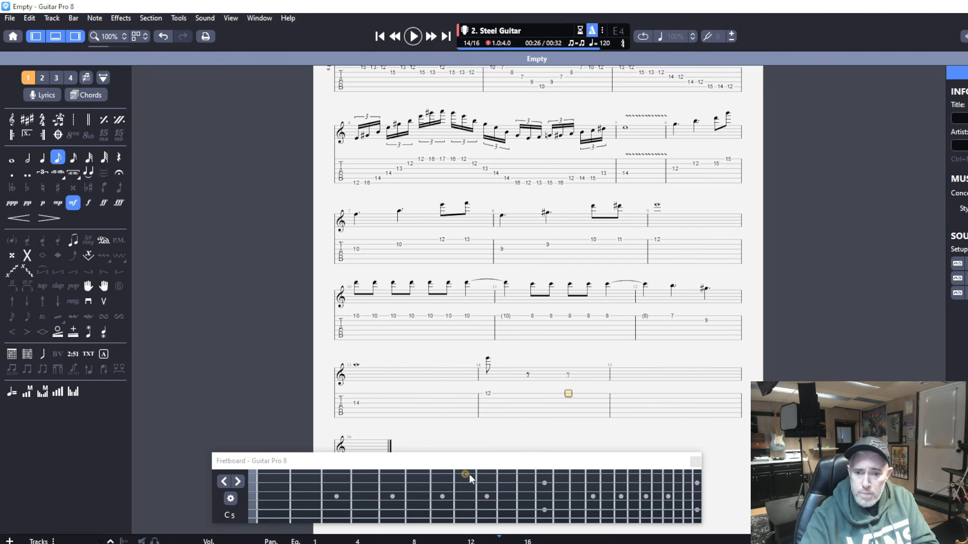
- Complete bar 14 with eighth notes on fret 8 of string 1, fret 10 of string 2 and fret 9 of string 3, each followed by an eighth rest
left_click(469, 475)
key("Right")
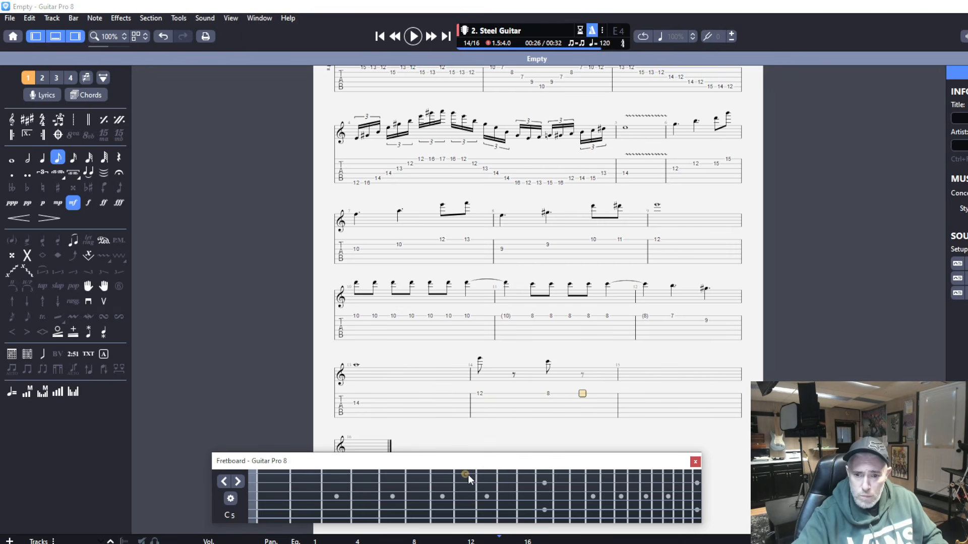
left_click(468, 474)
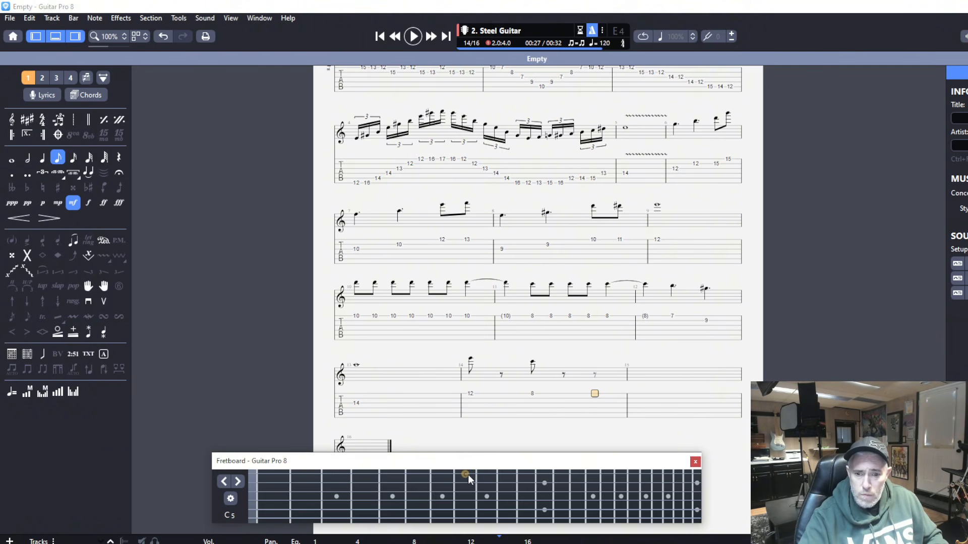
left_click(510, 484)
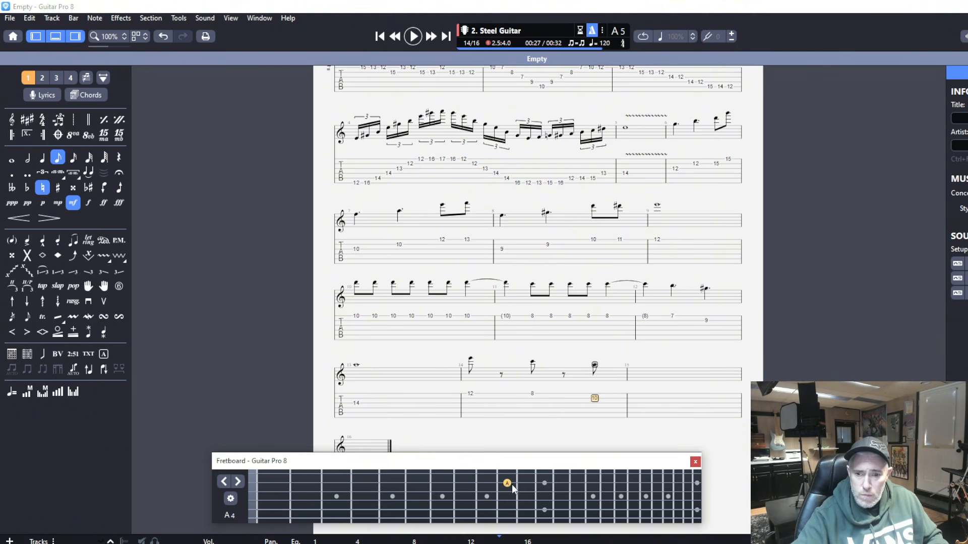
key("Right")
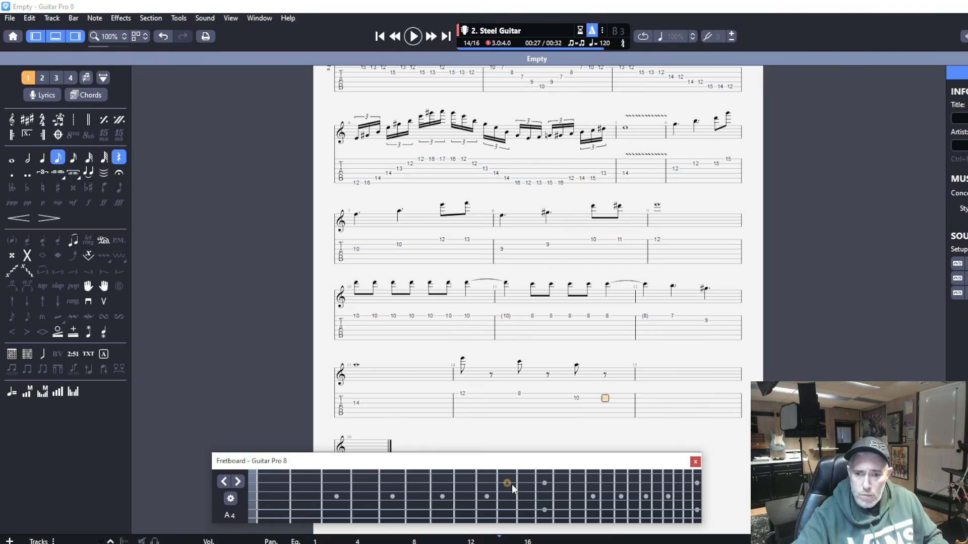
left_click(486, 493)
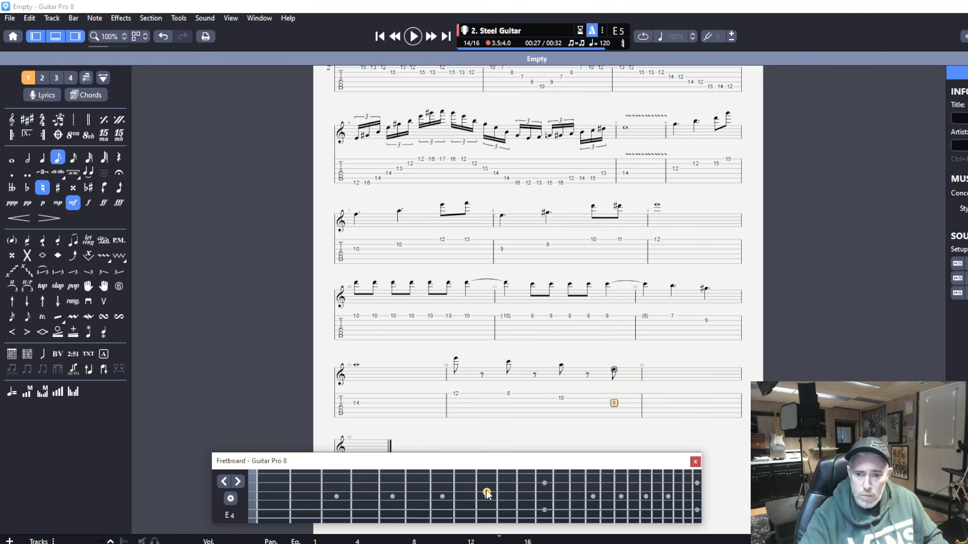
key("Right")
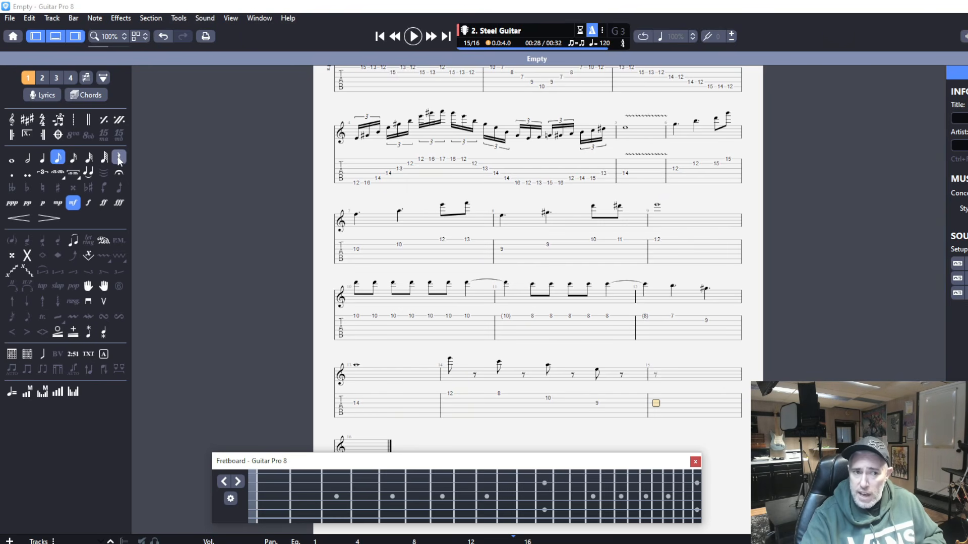
- Play back bar 14 from its first note
left_click(451, 396)
key("space")
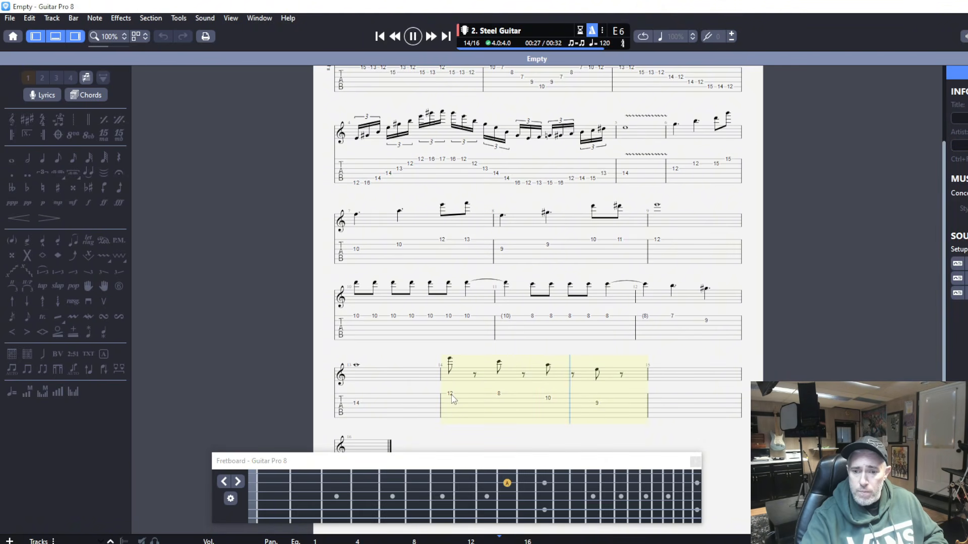
key("space")
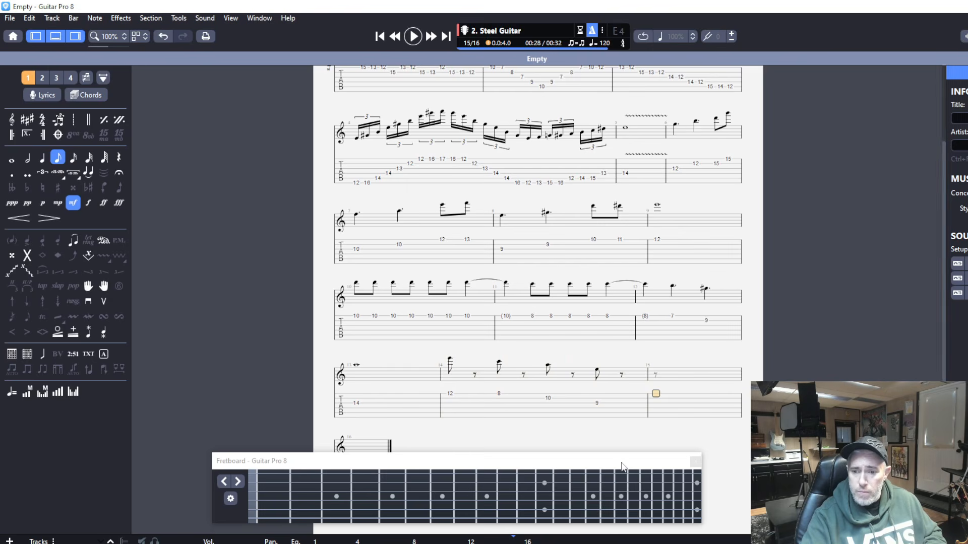
- Play back the lead line from the fret 14 note of bar 13 through bar 14
left_click_drag(639, 461, 669, 463)
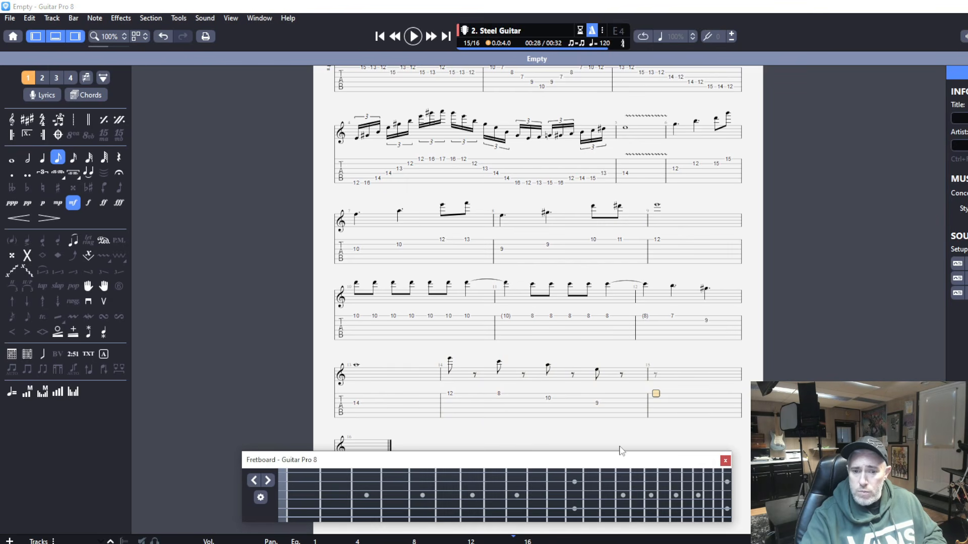
left_click(361, 406)
key("space")
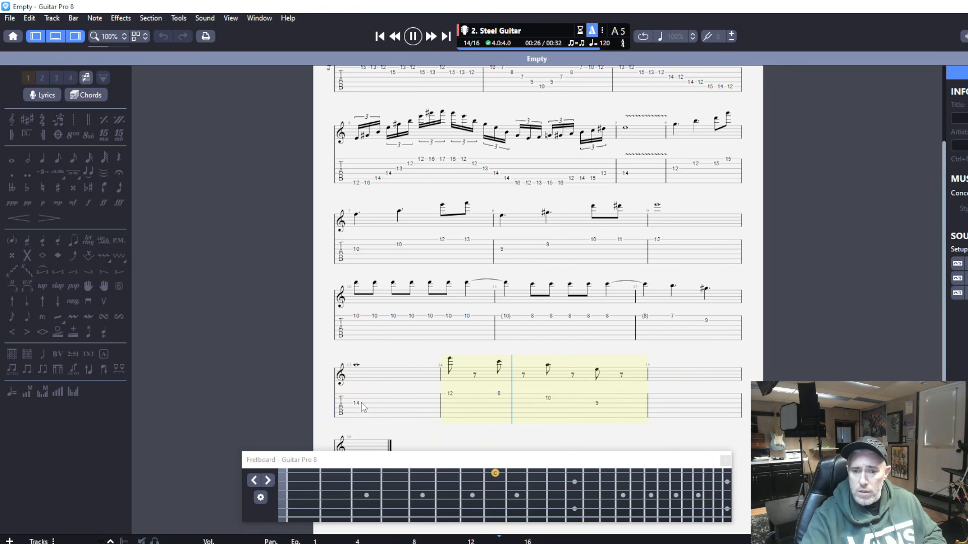
key("space")
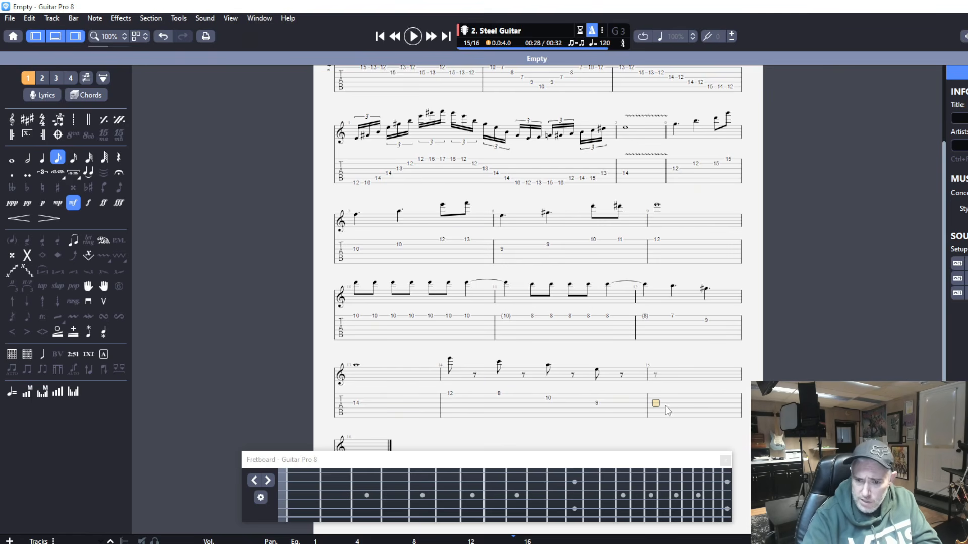
- Fill bar 15 with eighth notes on frets 8 and 5 of string 1, fret 6 of string 2 and fret 5 of string 3, alternating with eighth rests
left_click(498, 471)
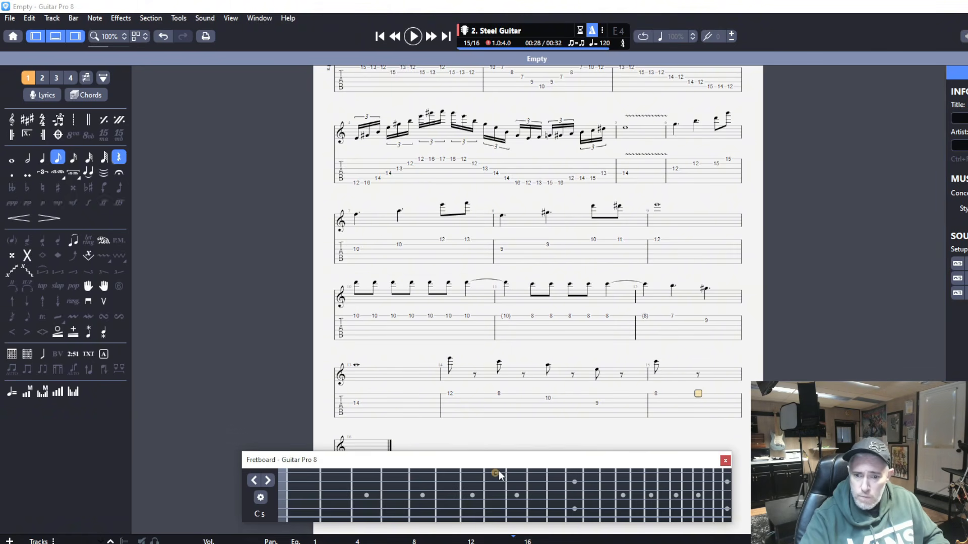
left_click(422, 472)
left_click(449, 482)
left_click(430, 488)
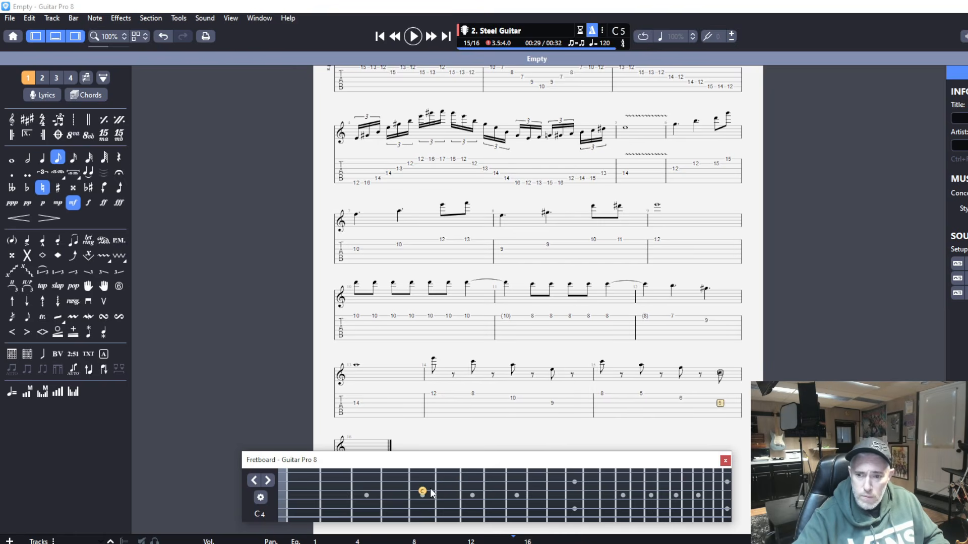
- Start bar 16 with a sixteenth-note triplet on frets 4 and 7 of string 6 and fret 7 of string 5
left_click_drag(452, 467, 416, 239)
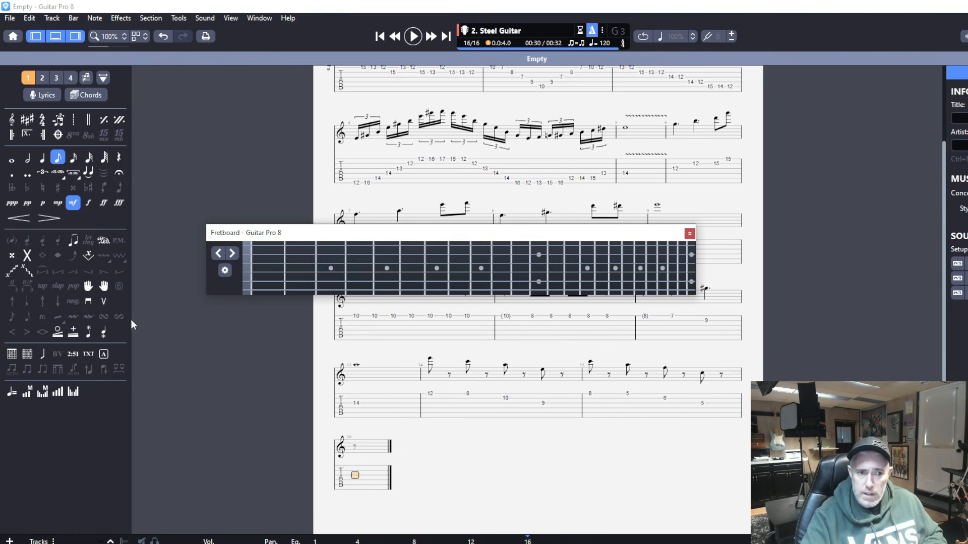
left_click(73, 157)
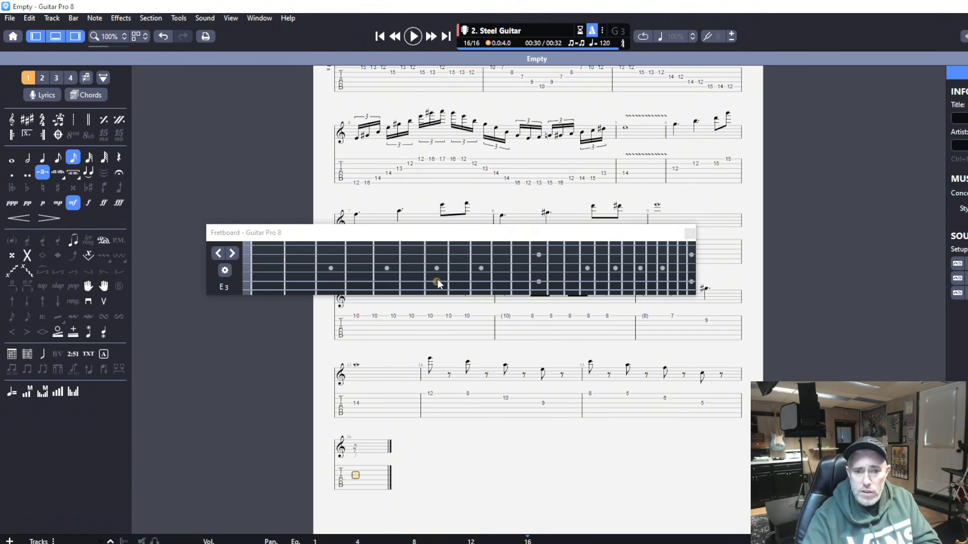
left_click(357, 292)
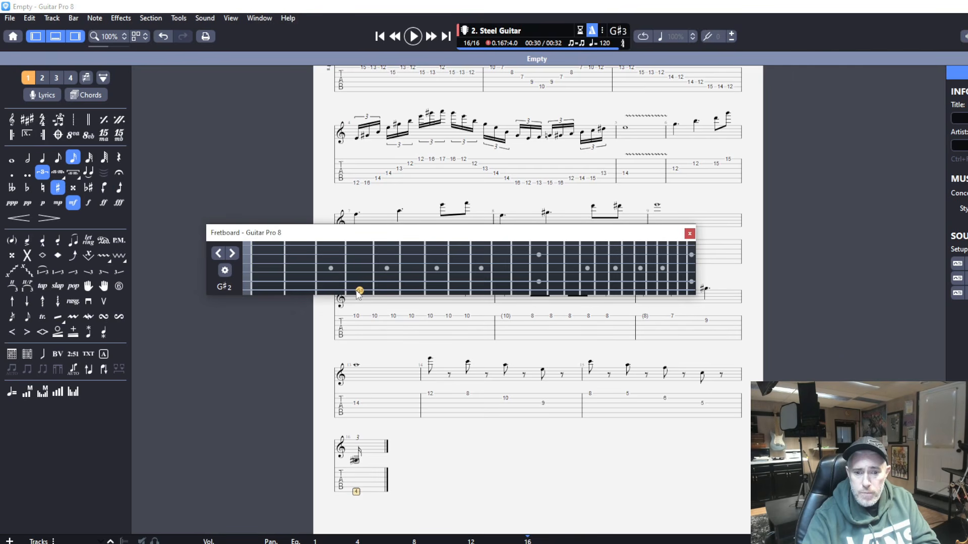
left_click(439, 292)
left_click(437, 282)
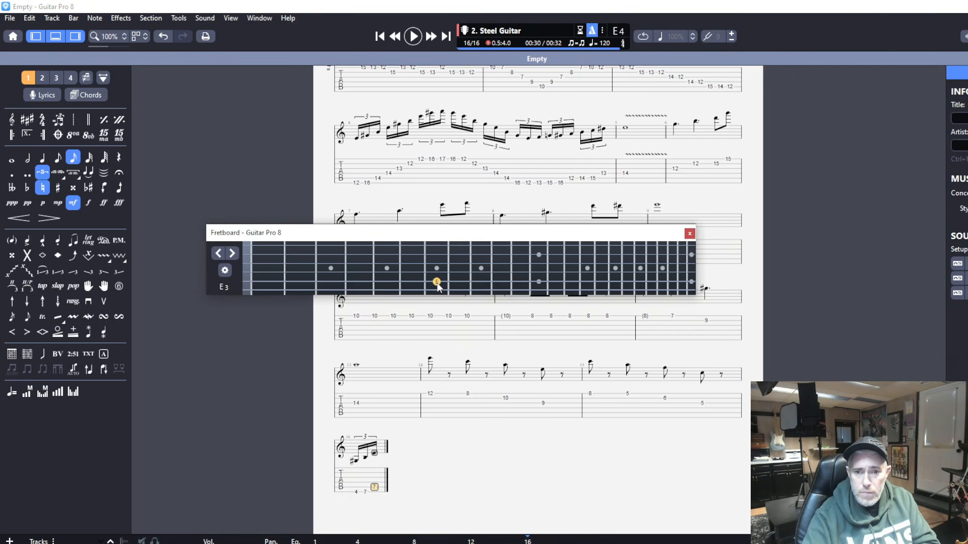
- Continue bar 16 with two triplets: fret 11 on string 5, fret 9 on strings 4, 3 and 2, and frets 7 and 12 on string 1
left_click(519, 282)
left_click(486, 273)
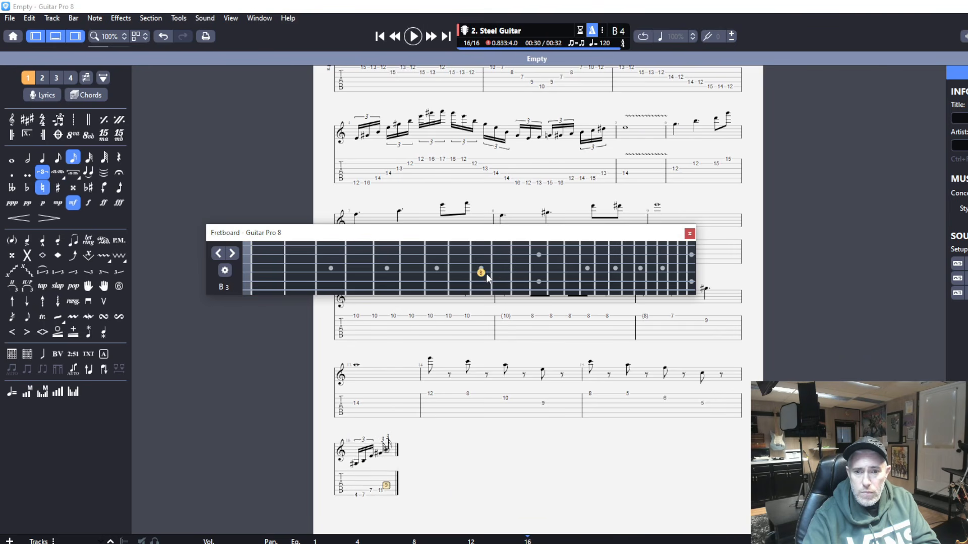
left_click(484, 257)
left_click(436, 245)
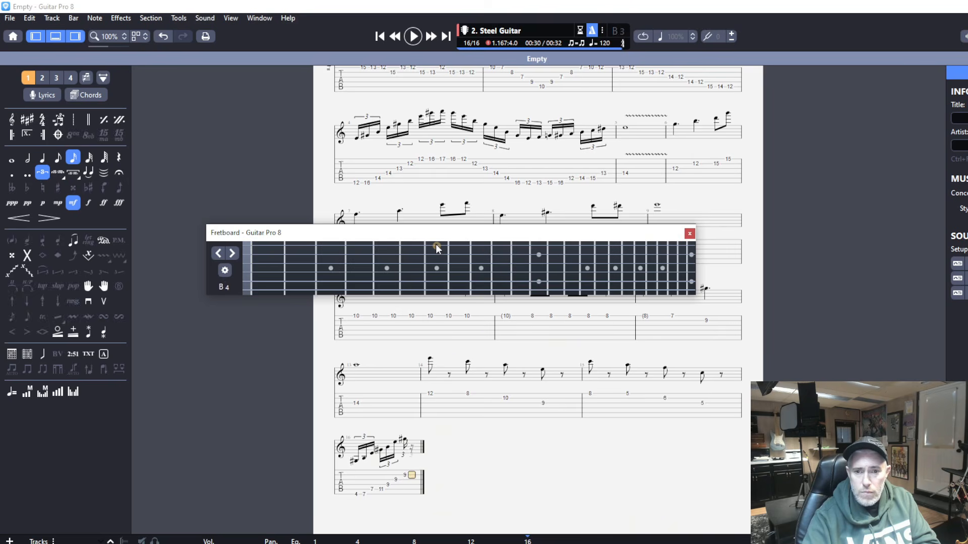
left_click(538, 246)
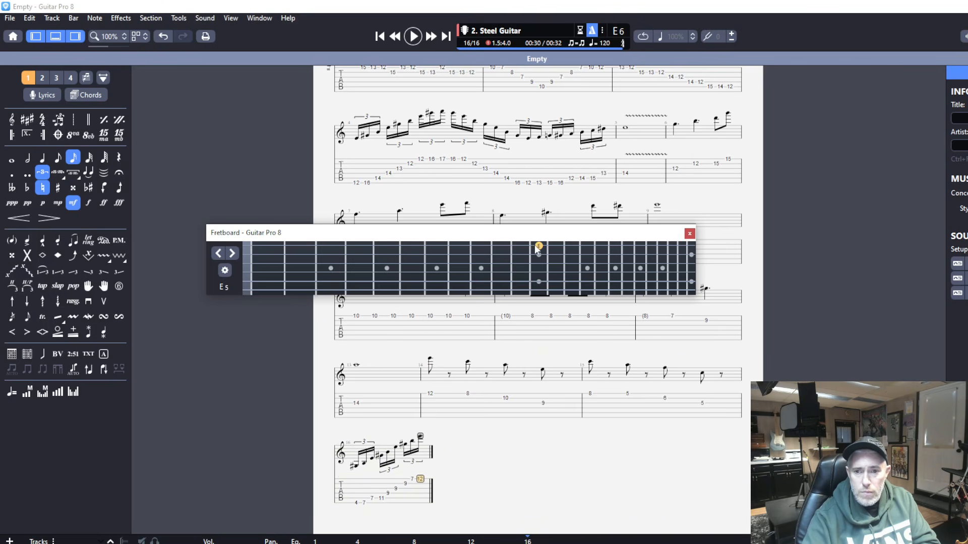
- Add two triplets to bar 16: string 1 frets 16 and 12, string 2 fret 12, string 3 fret 13, and fret 14 on strings 4 and 5
left_click(602, 246)
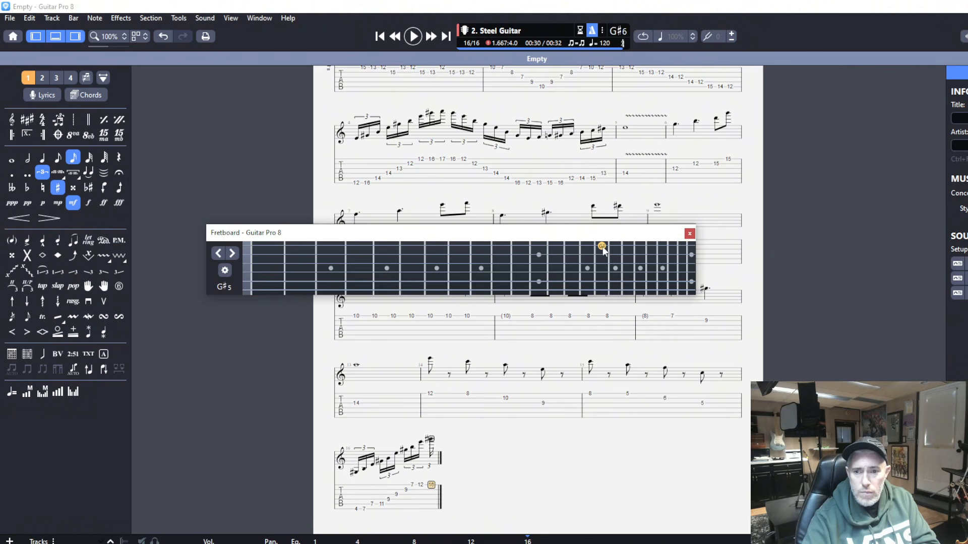
left_click(539, 246)
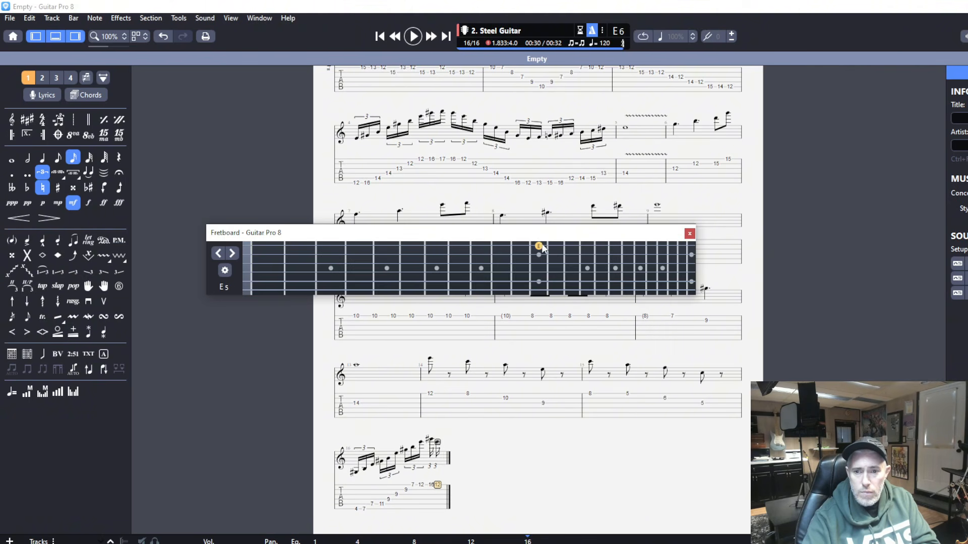
left_click(542, 254)
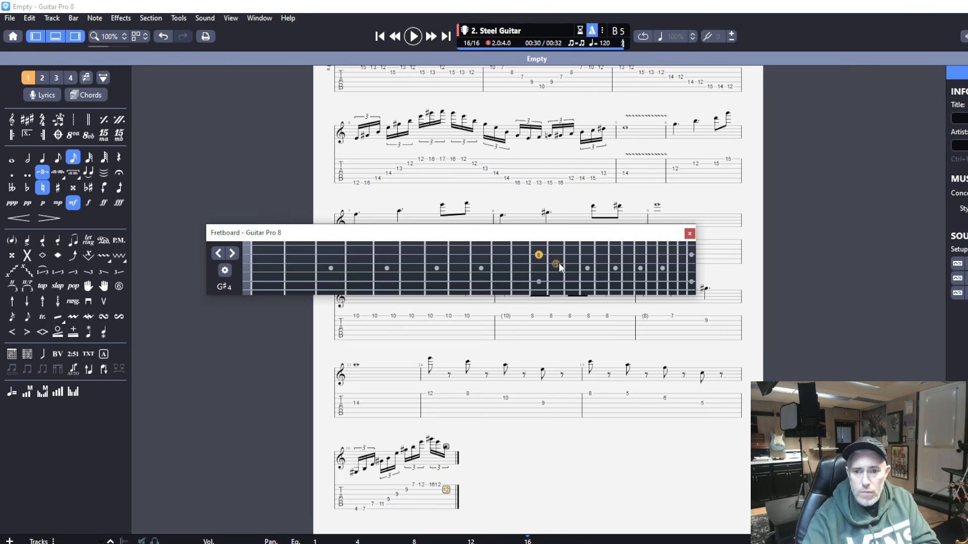
left_click(557, 264)
left_click(570, 273)
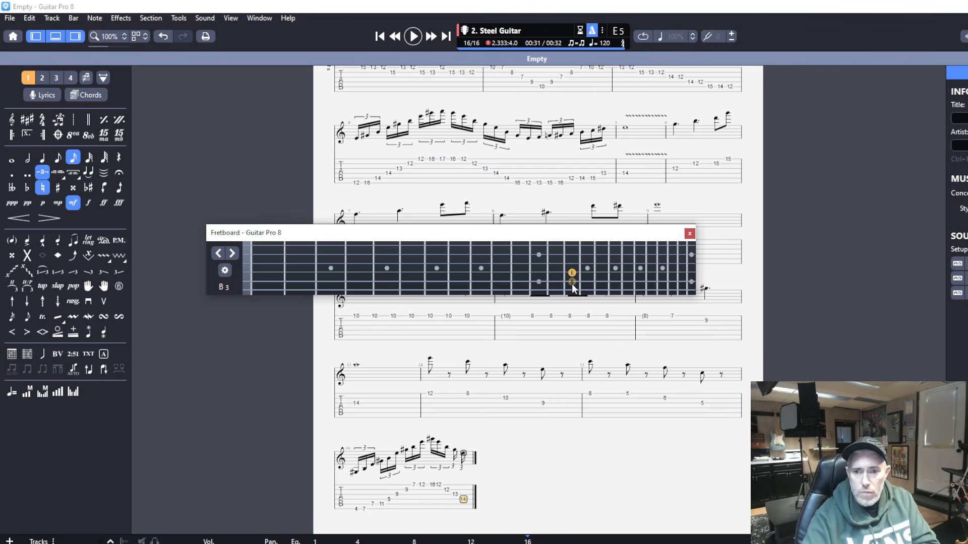
left_click(572, 282)
- Complete bar 16 with sixteenth triplets: string 6 frets 16, 12, 7, 4, 0, 4, fret 2 on strings 5 and 4, fret 1 on string 3
left_click(602, 290)
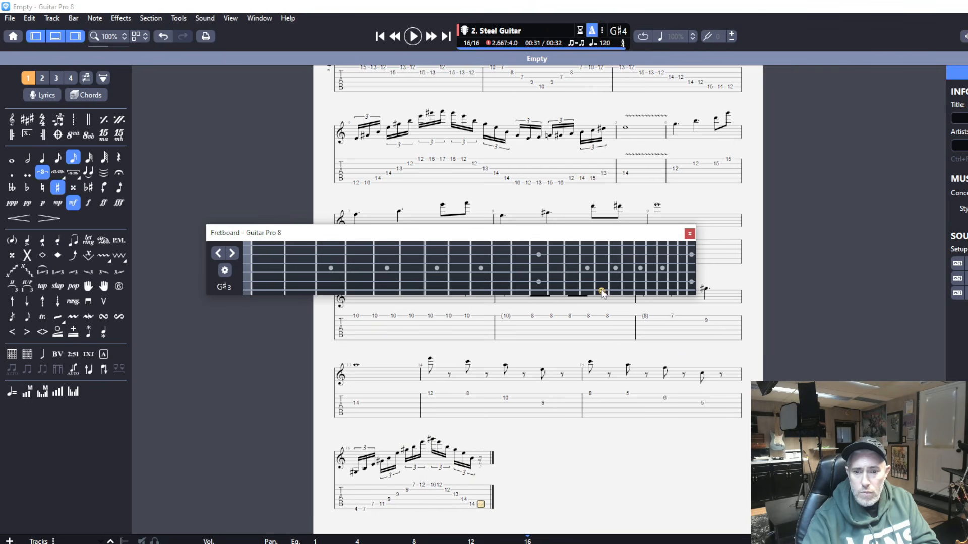
left_click(539, 291)
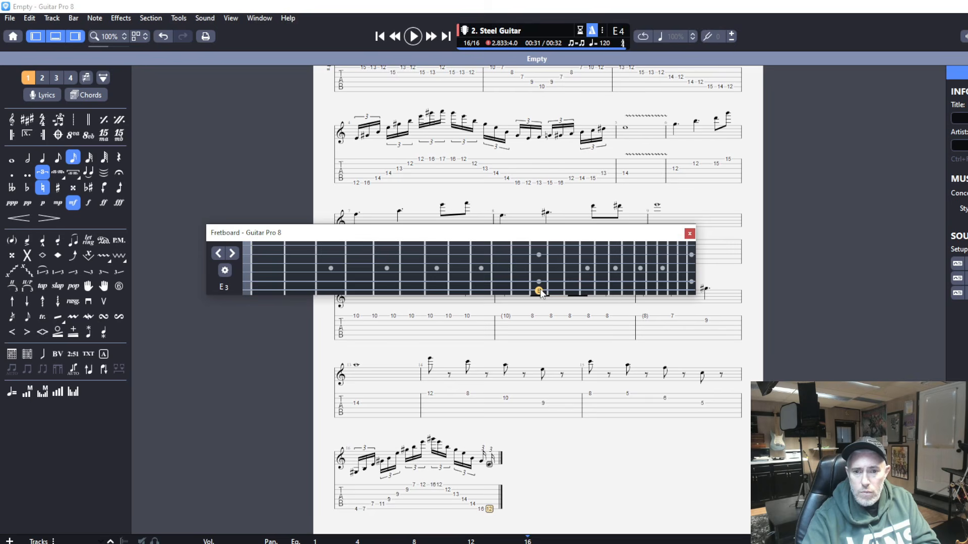
left_click(440, 294)
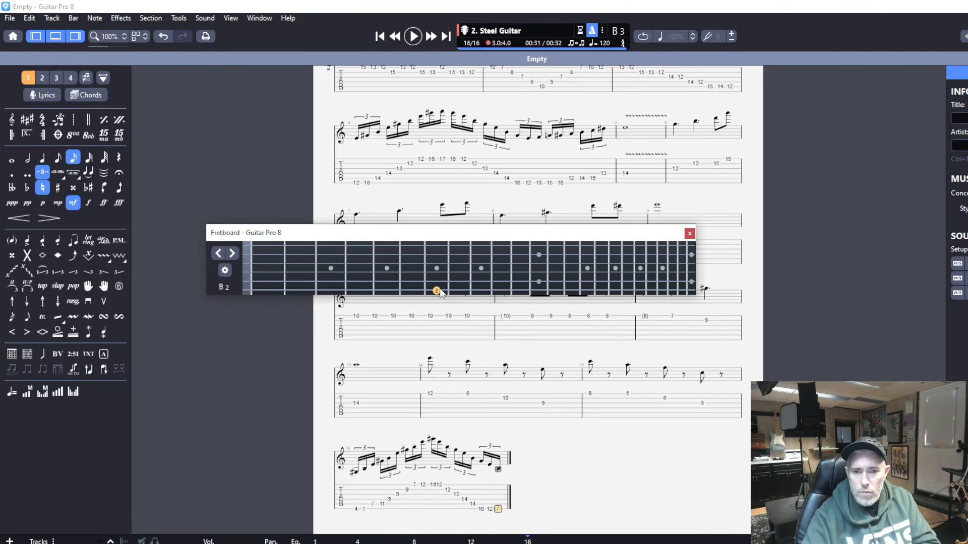
left_click(361, 292)
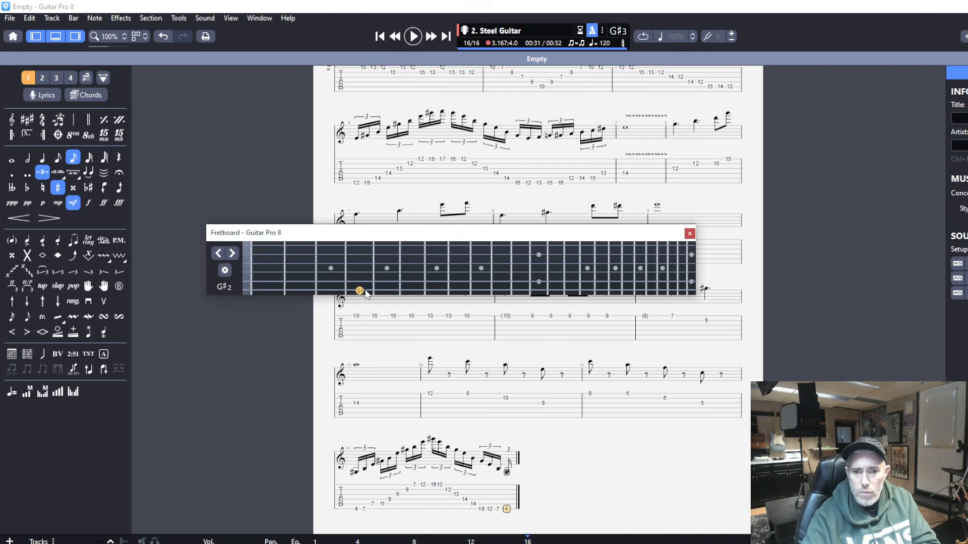
left_click(247, 291)
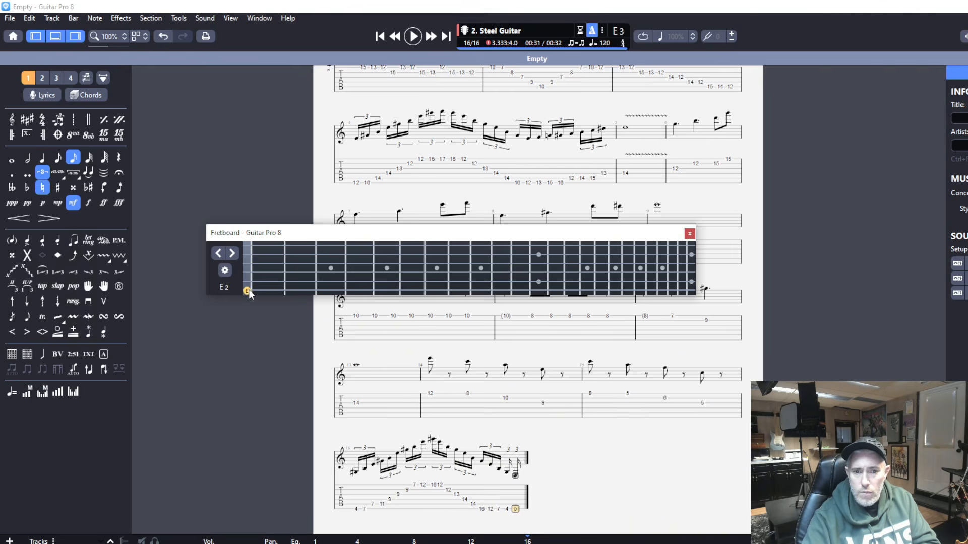
left_click(359, 292)
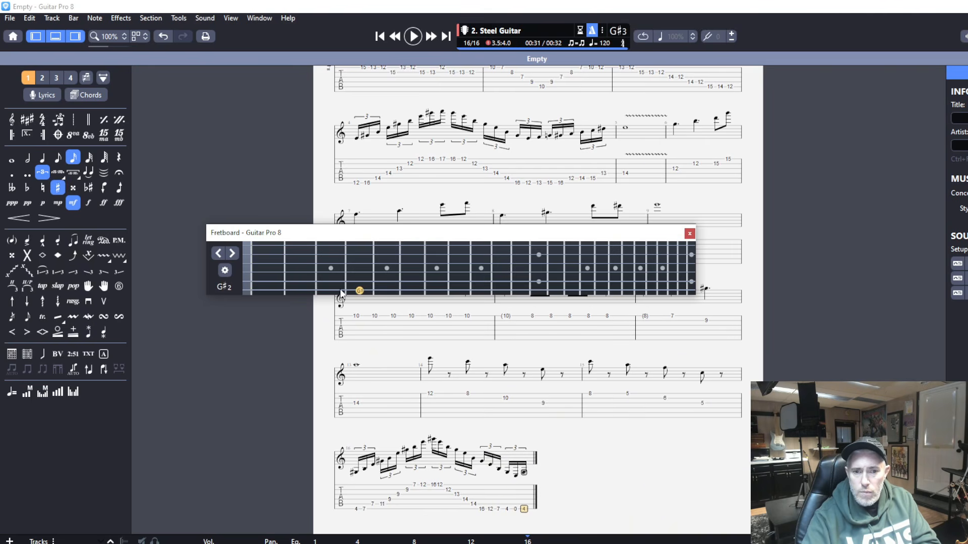
left_click(305, 282)
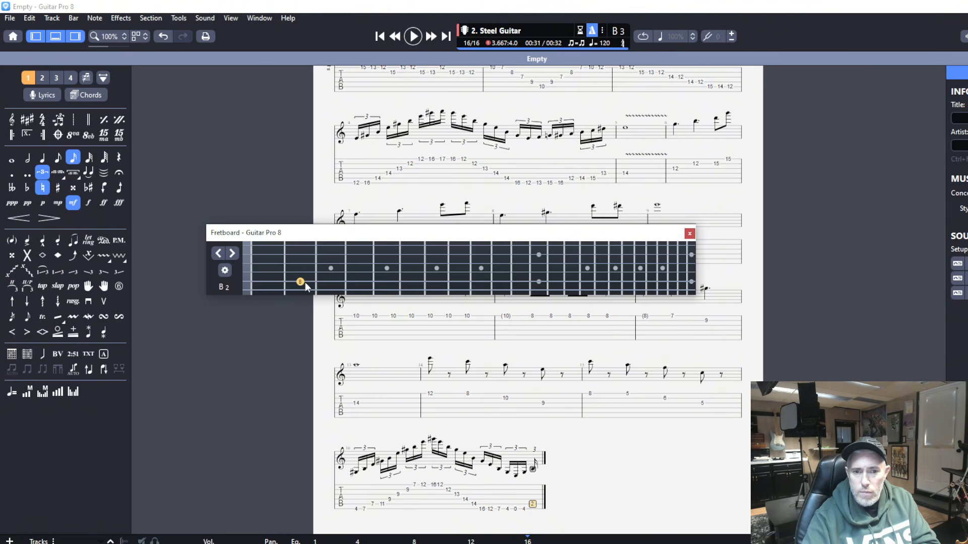
left_click(304, 273)
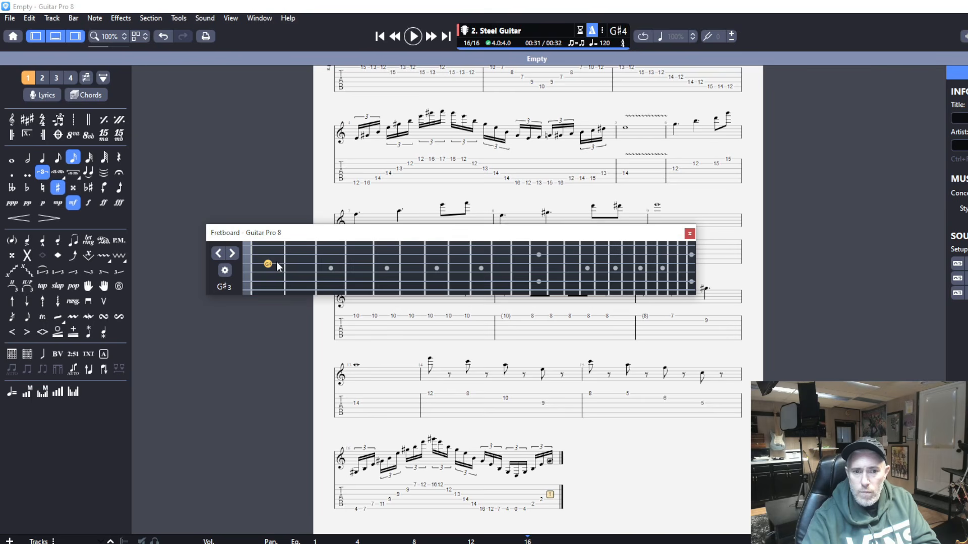
- Enter a whole-note chord in bar 17 with strings 1, 2 and 5 open and fret 2 on strings 3 and 4
left_click(247, 255)
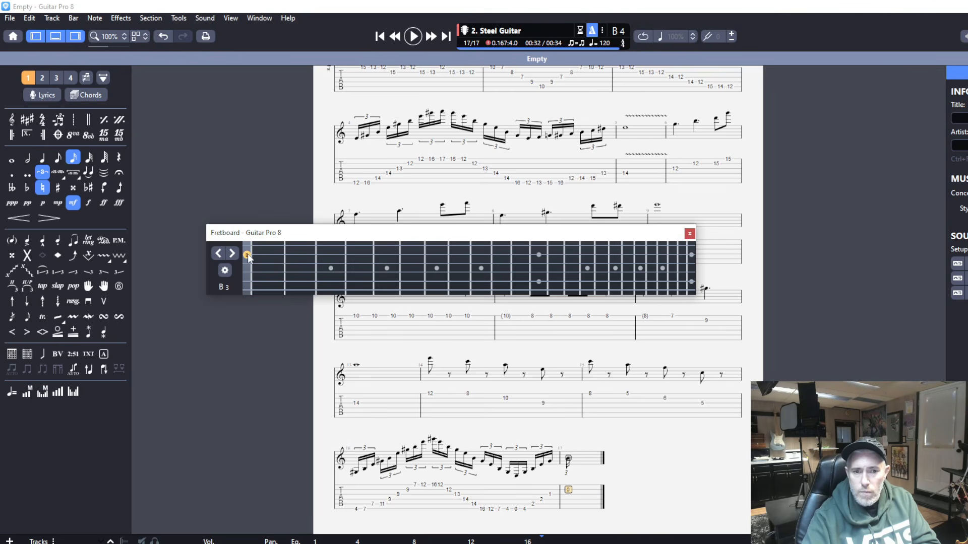
left_click(300, 267)
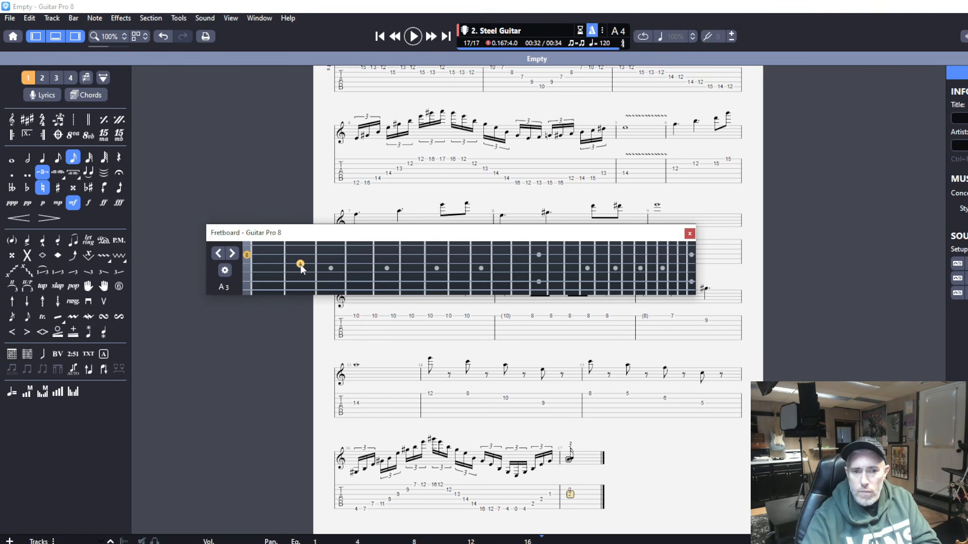
left_click(247, 248)
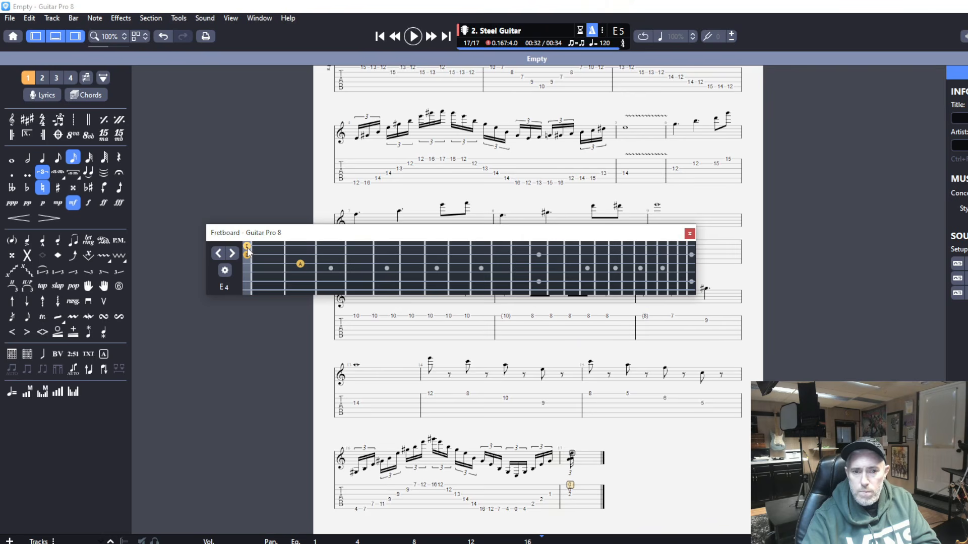
left_click(300, 274)
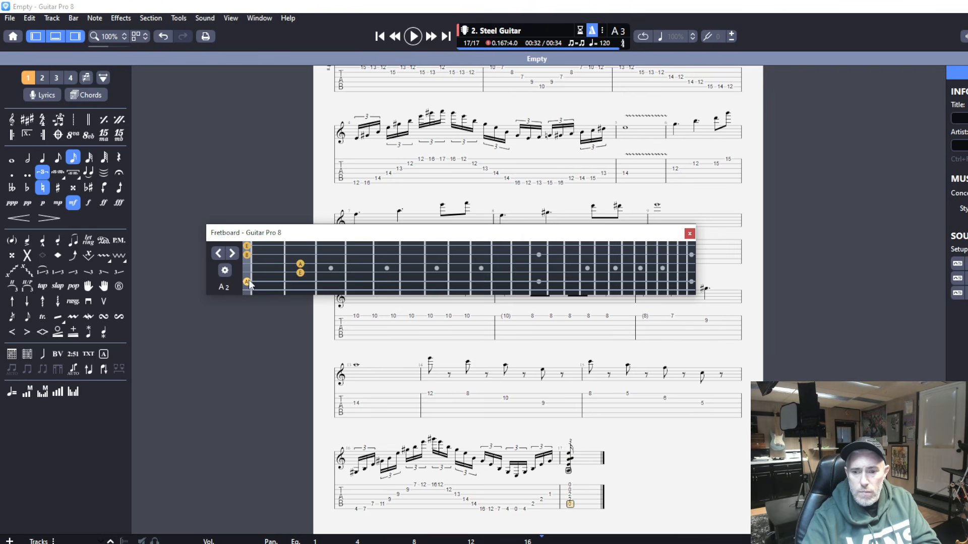
left_click(12, 159)
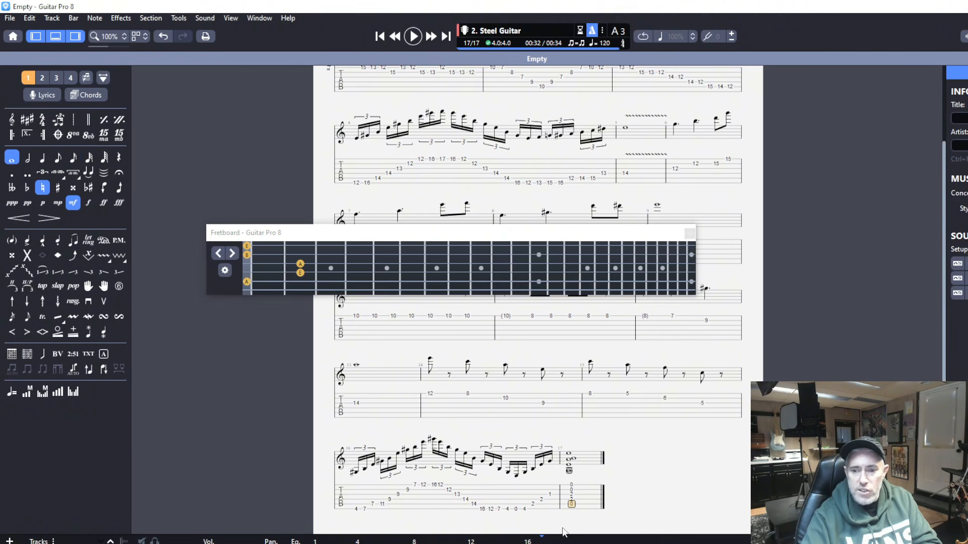
key("Up")
key("Up")
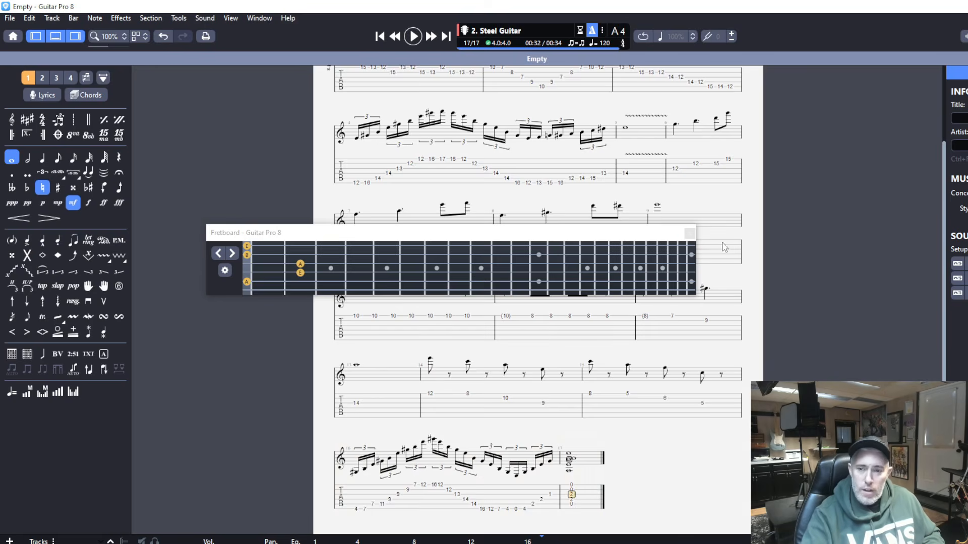
- Close the fretboard and play back the whole lead track from the first note of bar 1
left_click(689, 234)
scroll(528, 233, "up", 2)
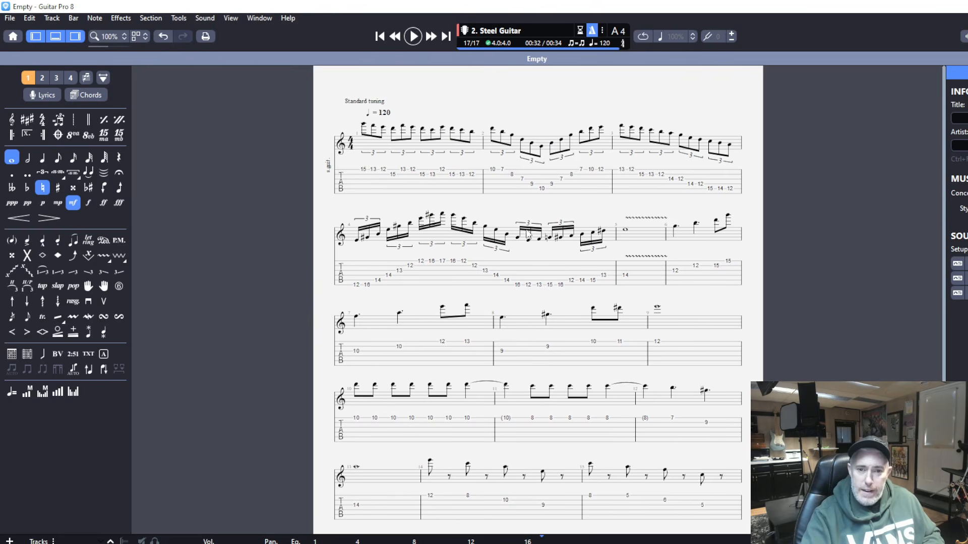
left_click(363, 169)
key("space")
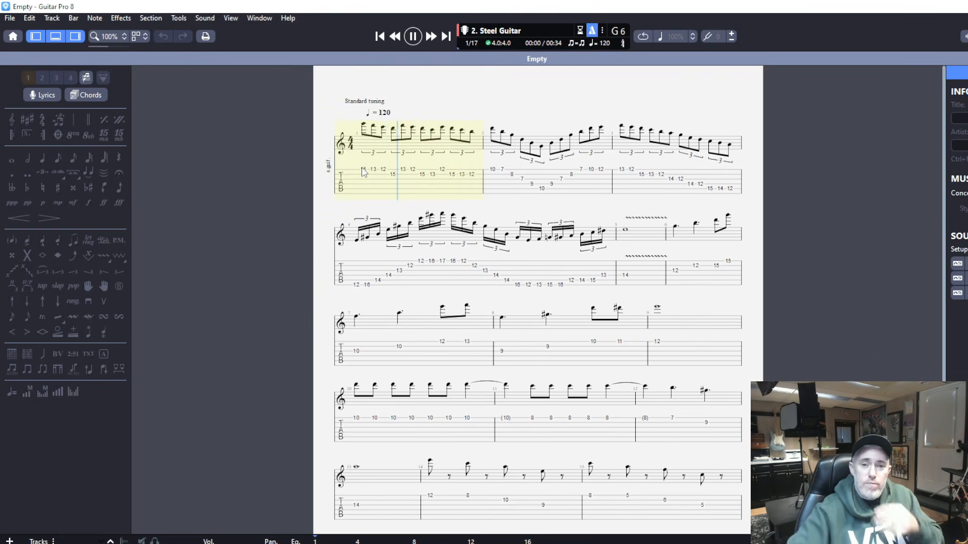
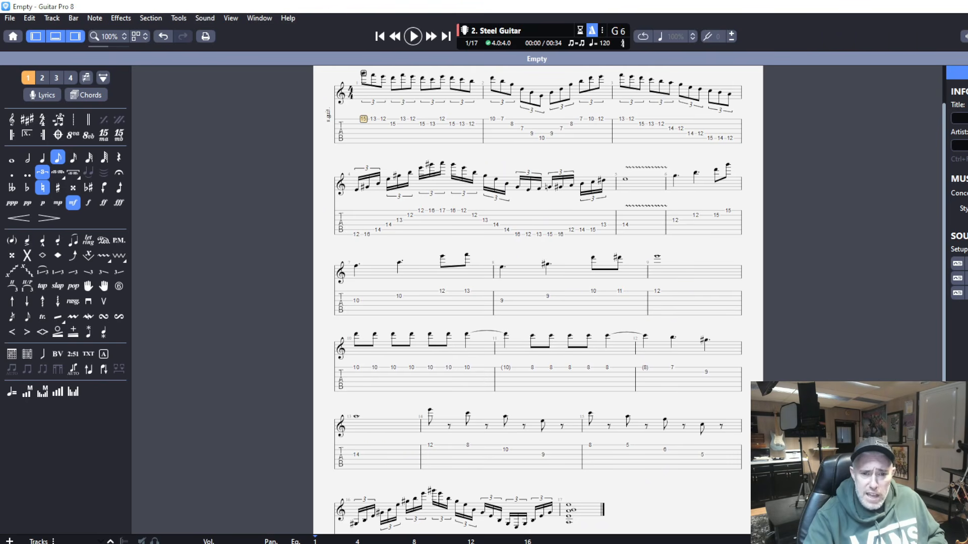
- Add a slide in from below to the fret 12 note on string 1 in bar 7
left_click(443, 292)
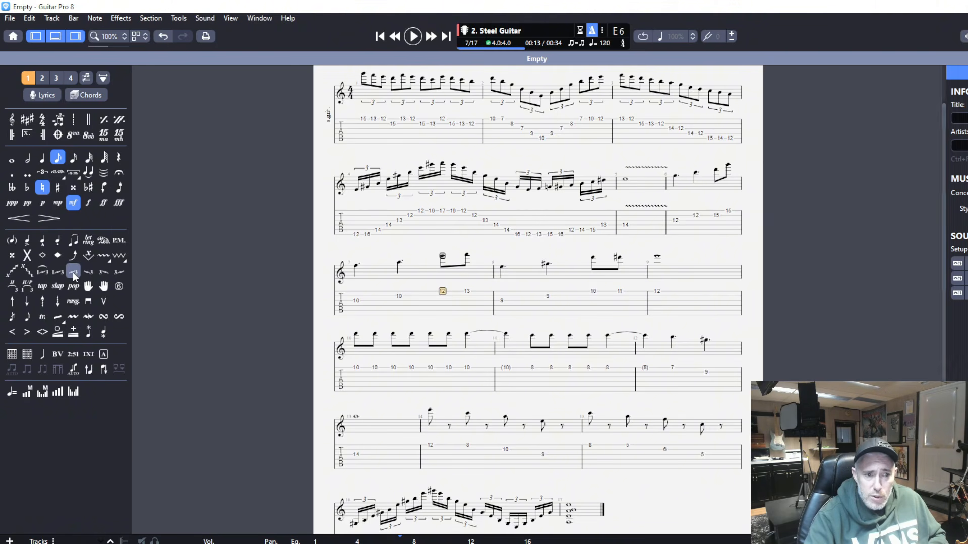
left_click(74, 275)
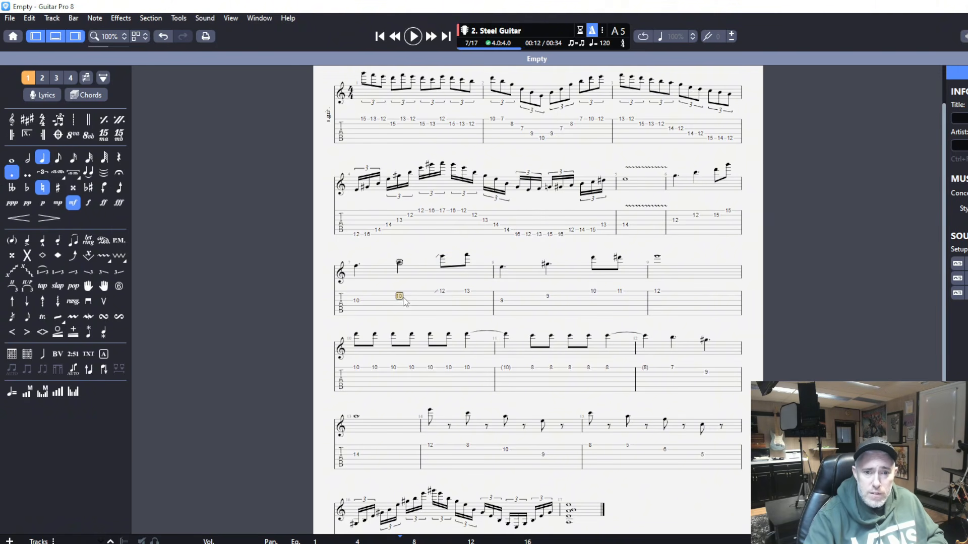
- Play back the end of bar 7 to hear the slide into the fret 12 note
key("space")
key("space")
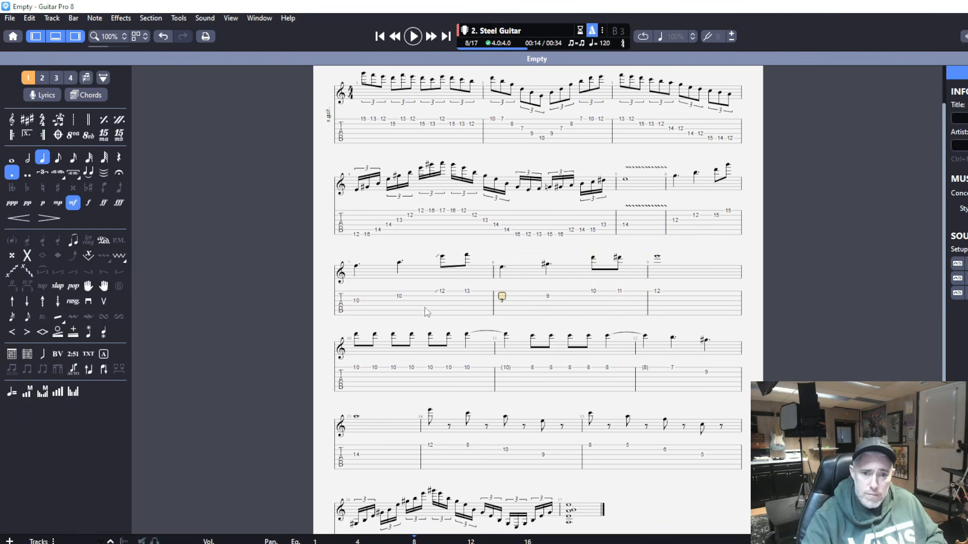
- Add a hammer-on from fret 16 to 17 and a pull-off back to 16 on string 1 in bar 4, then play the passage
left_click(433, 211)
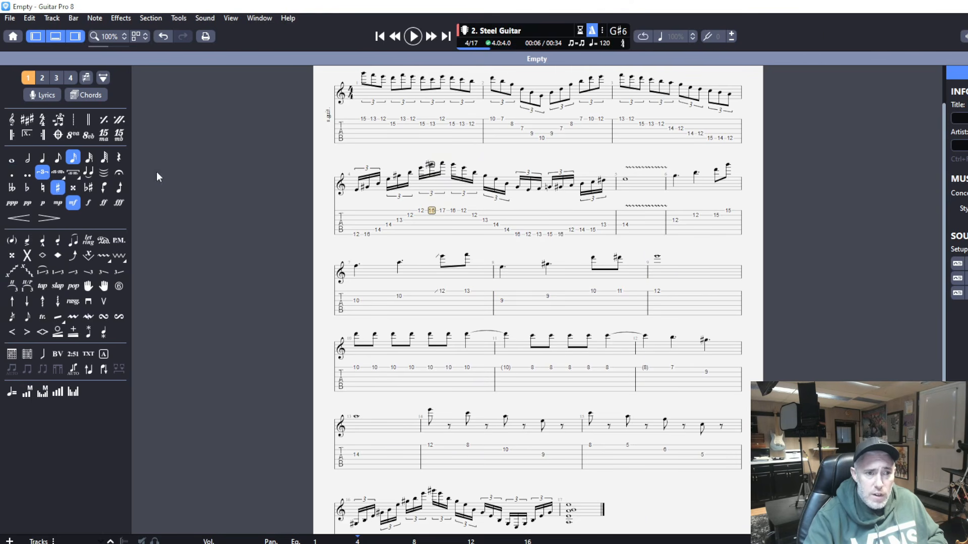
left_click(57, 189)
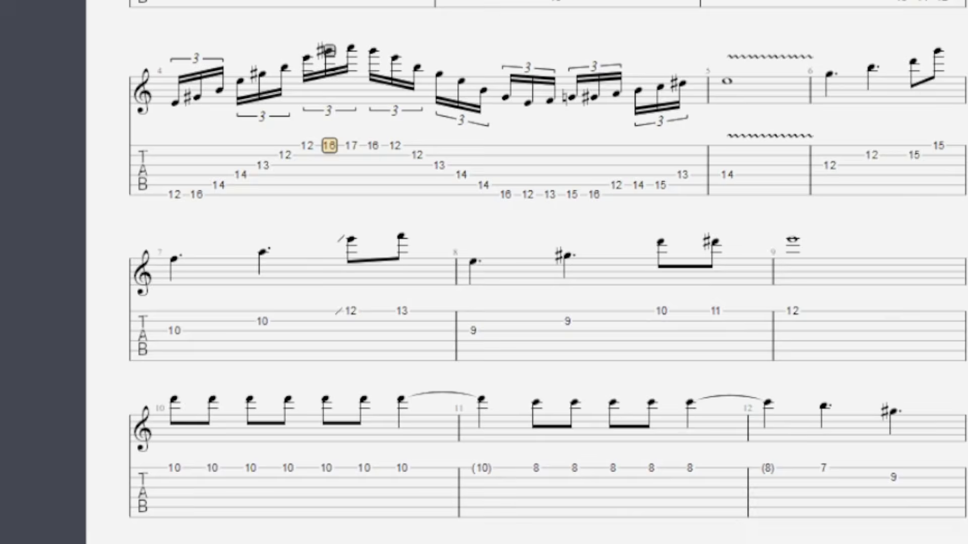
key("h")
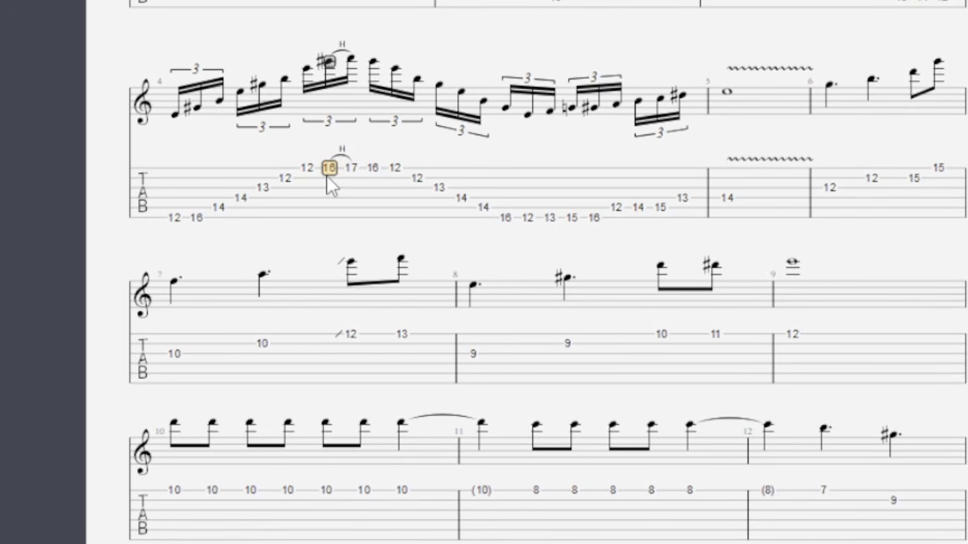
left_click(352, 169)
key("p")
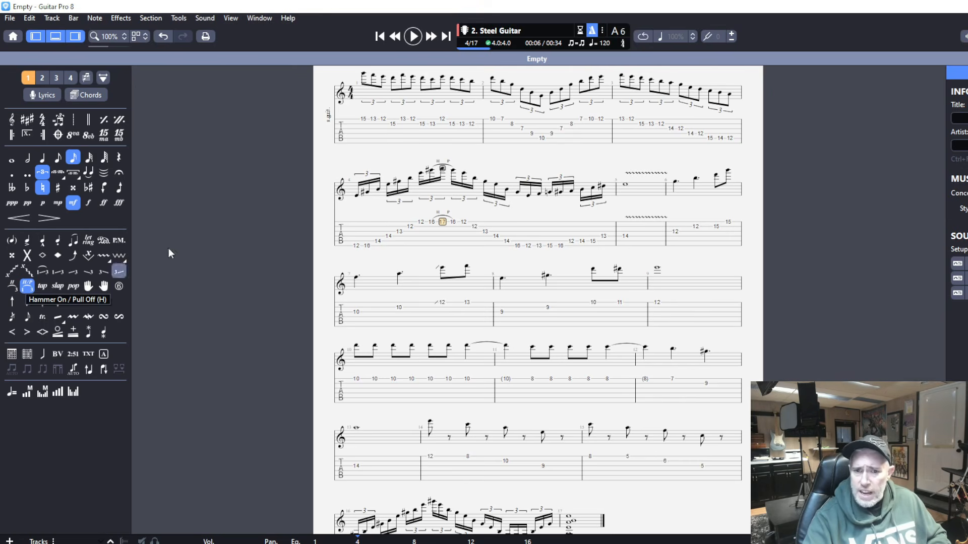
left_click(433, 225)
key("space")
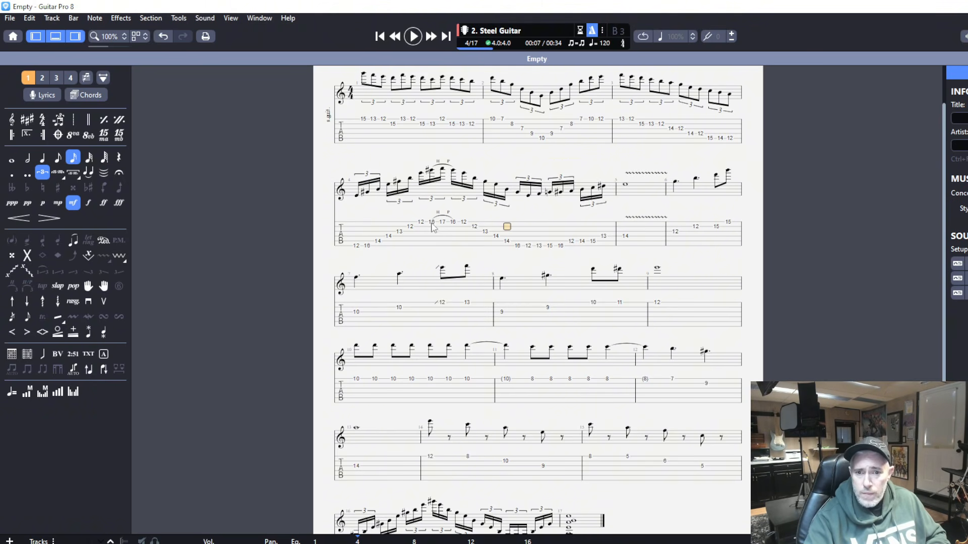
- Add hammer-on/pull-off slurs to the first four fret 10 notes on string 1 in bar 10 and play back the bar
scroll(433, 226, "up", 2)
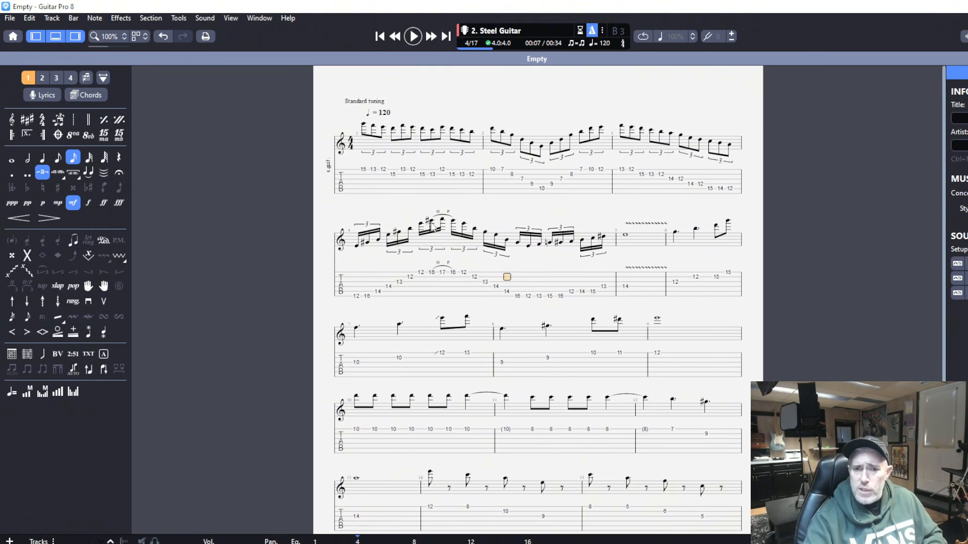
scroll(398, 351, "down", 4)
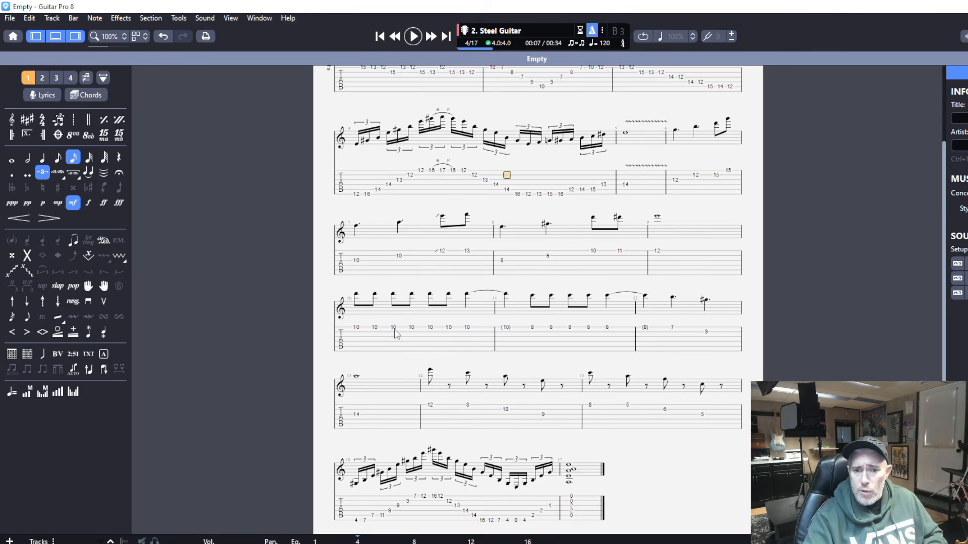
left_click(354, 332)
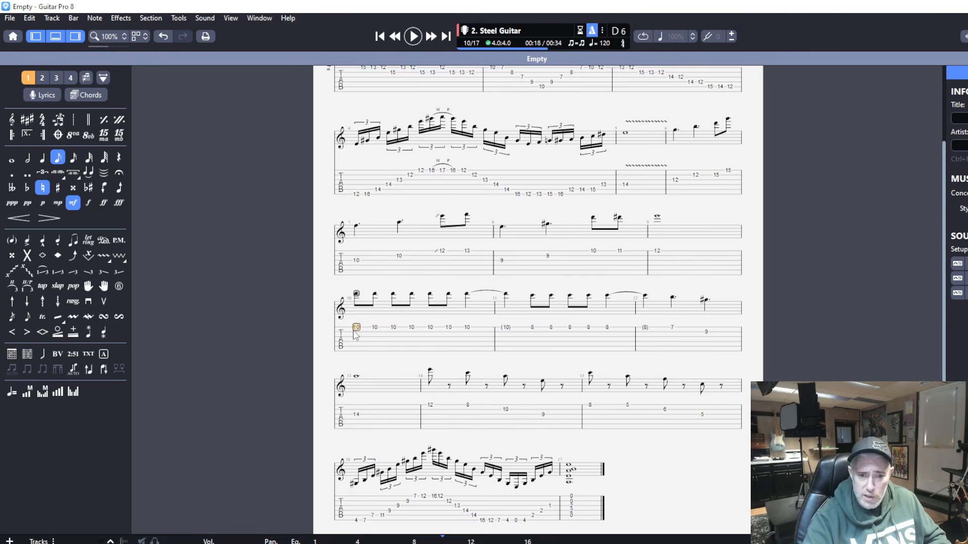
key("h")
left_click(374, 329)
key("h")
left_click(393, 329)
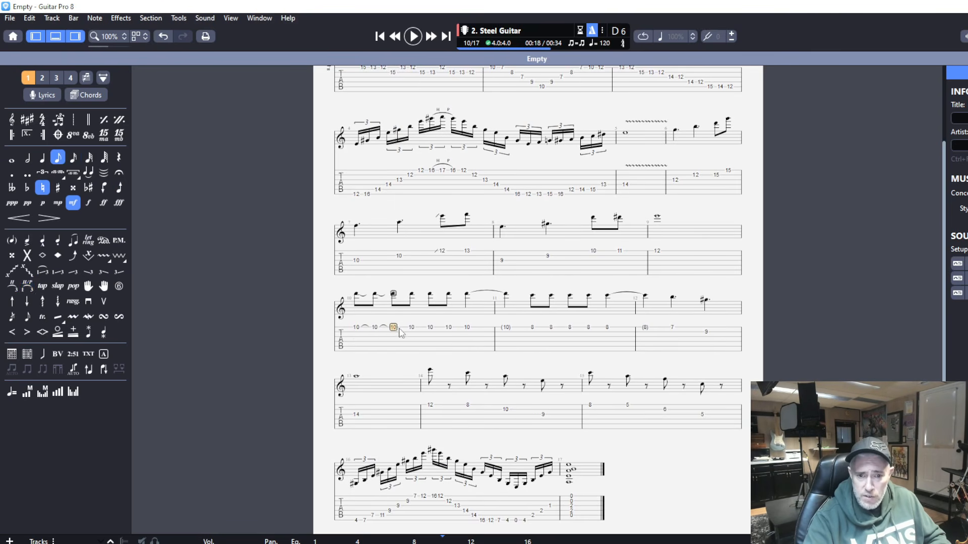
key("h")
left_click(412, 328)
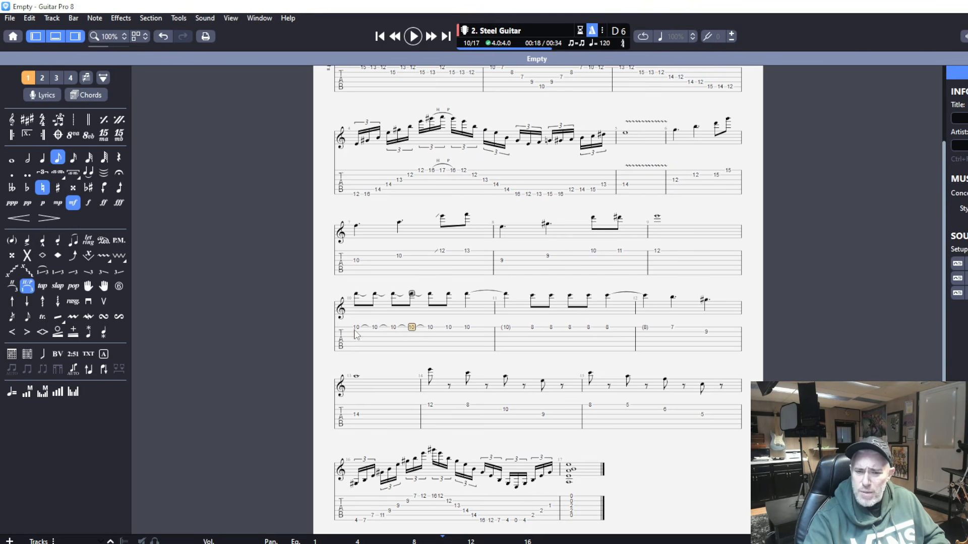
key("space")
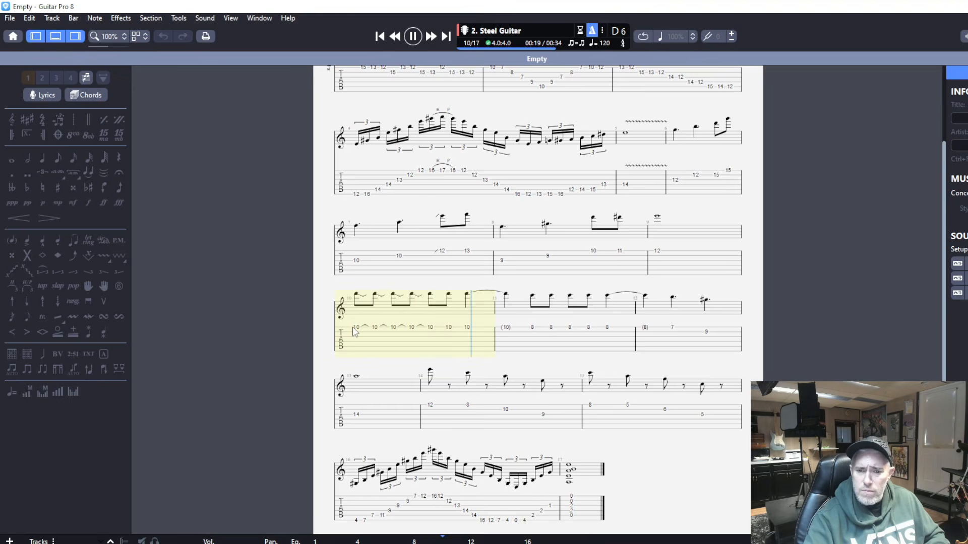
key("space")
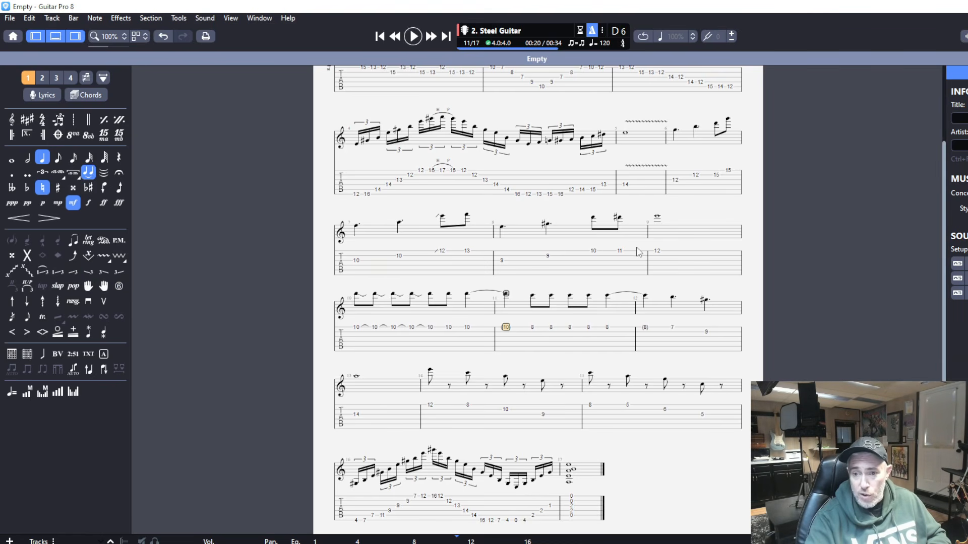
- Add a downward slide out to the whole note at fret 12 in bar 9 and play it back
left_click(658, 252)
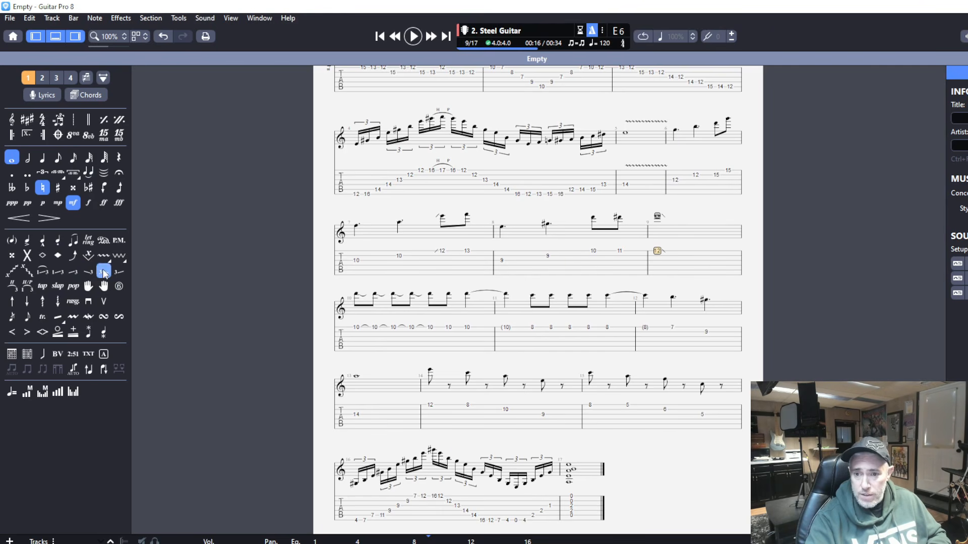
left_click(619, 252)
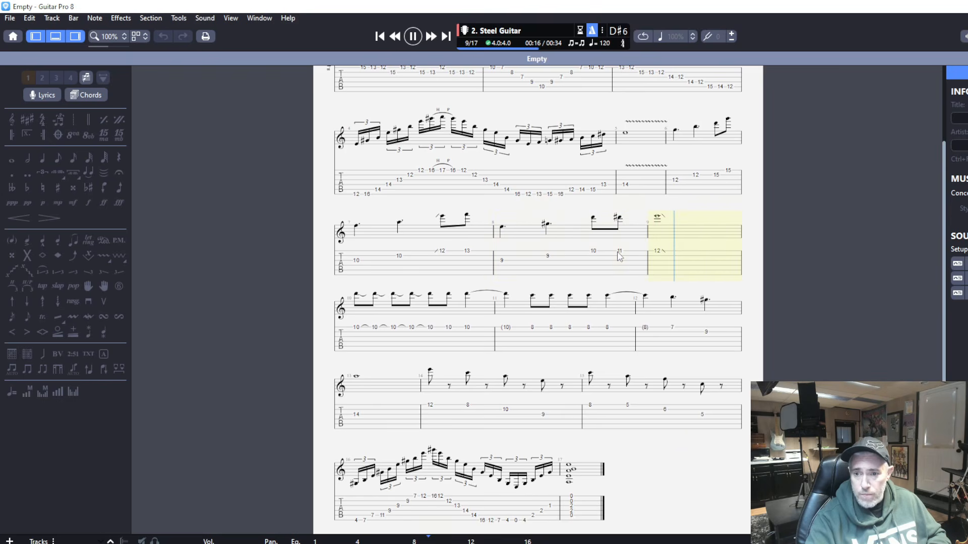
key("space")
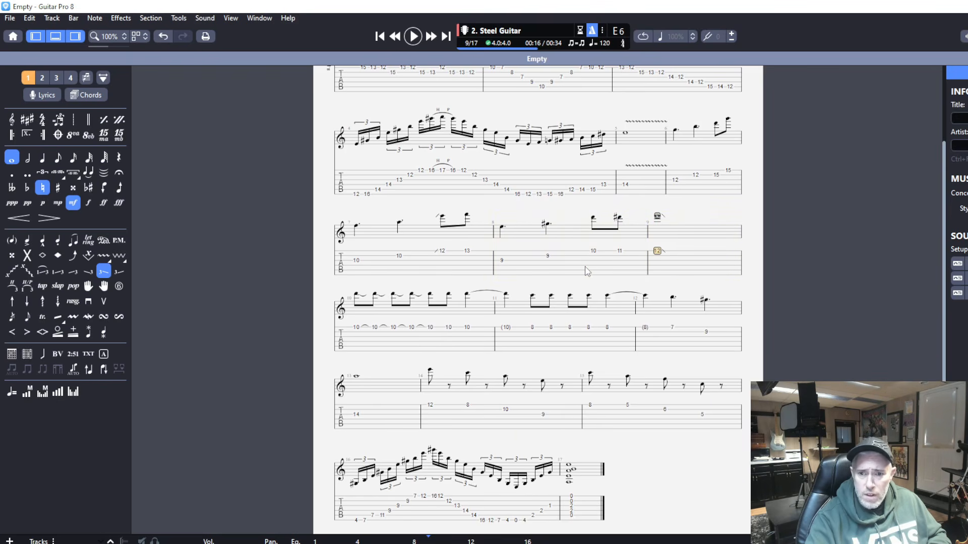
- Add a shift slide from fret 10 to fret 11 on string 1 in bar 8 and play back the passage
left_click(594, 251)
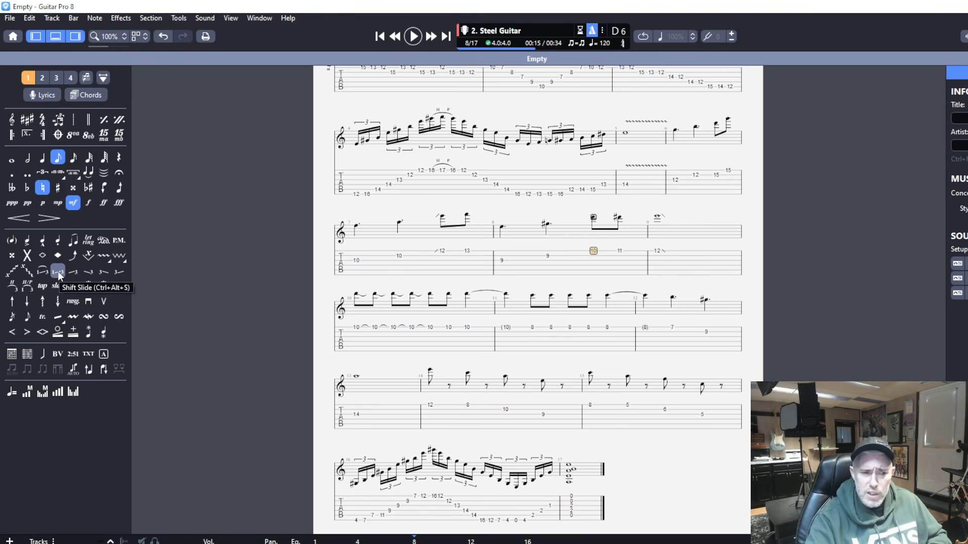
left_click(58, 271)
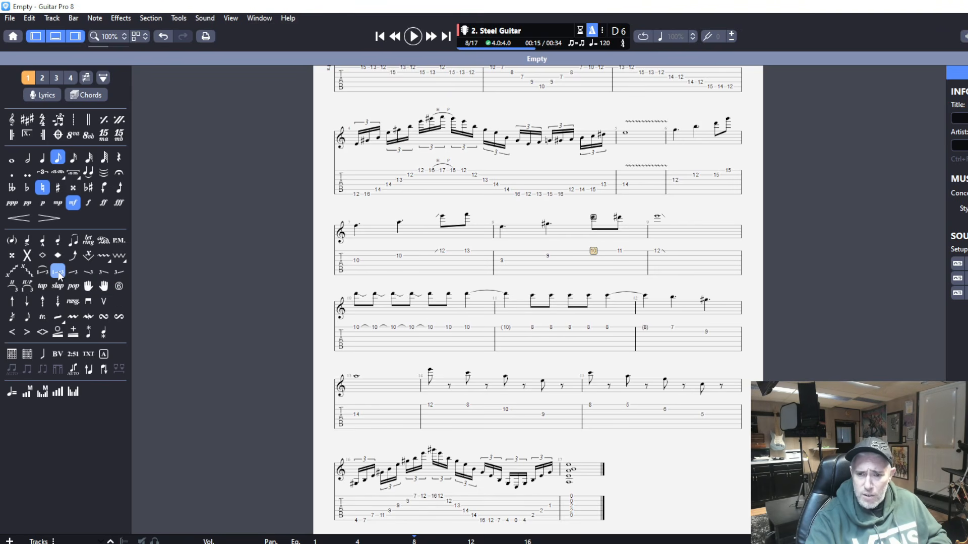
key("space")
key("space")
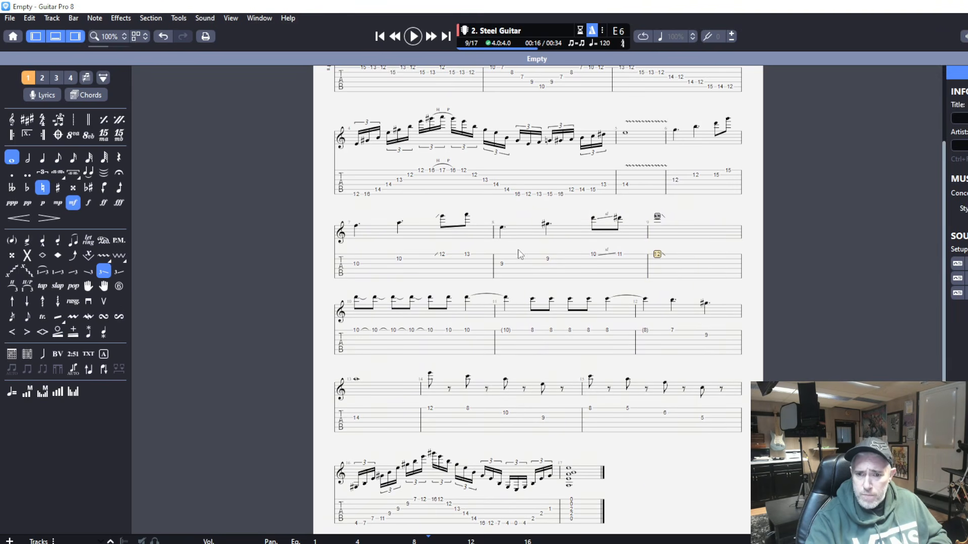
left_click(547, 261)
key("space")
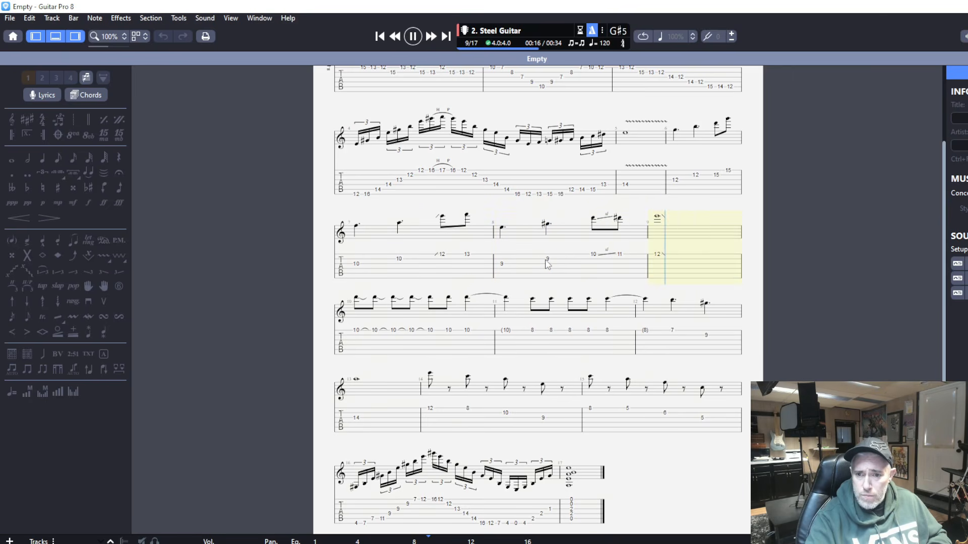
key("space")
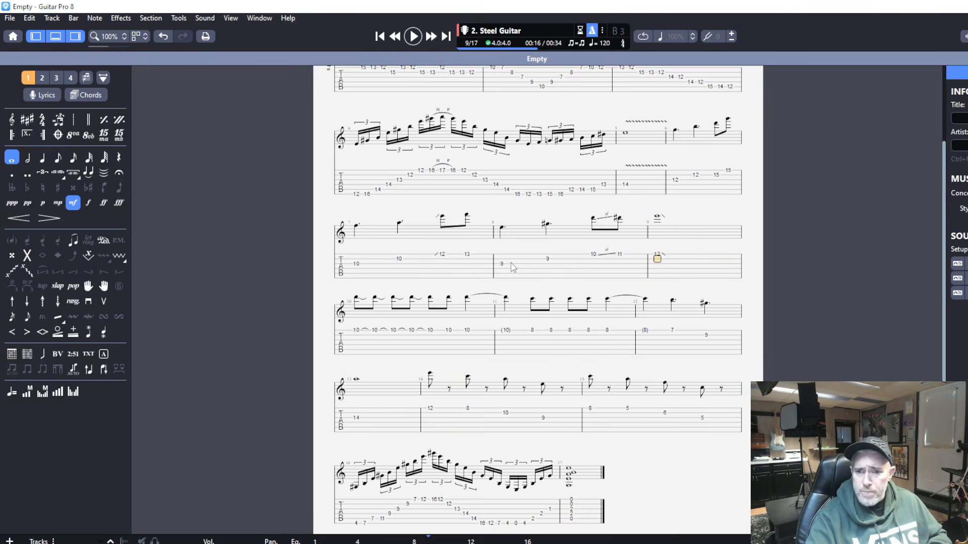
- Move the fret 9 note on string 2 in bar 8 down to string 3 as fret 13, keeping its pitch
left_click(548, 260)
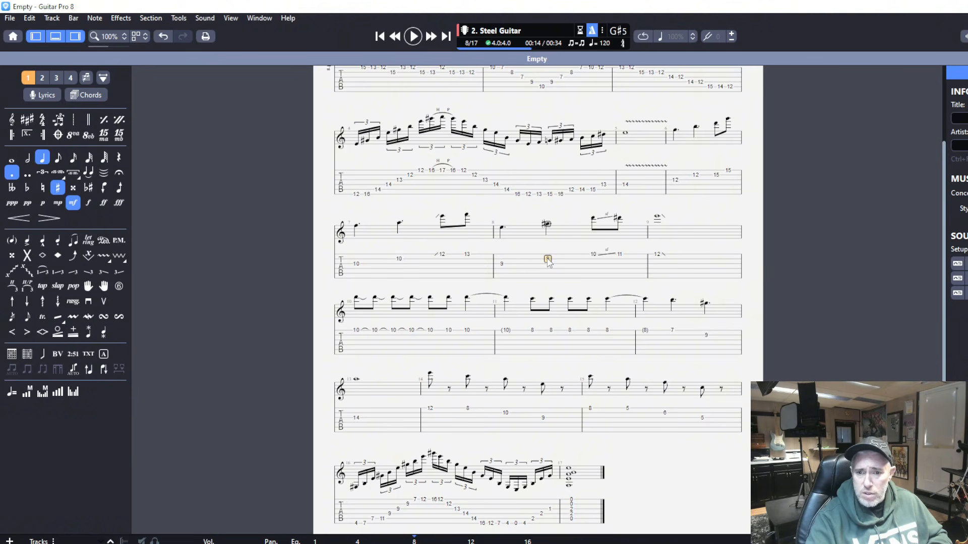
left_click(547, 265)
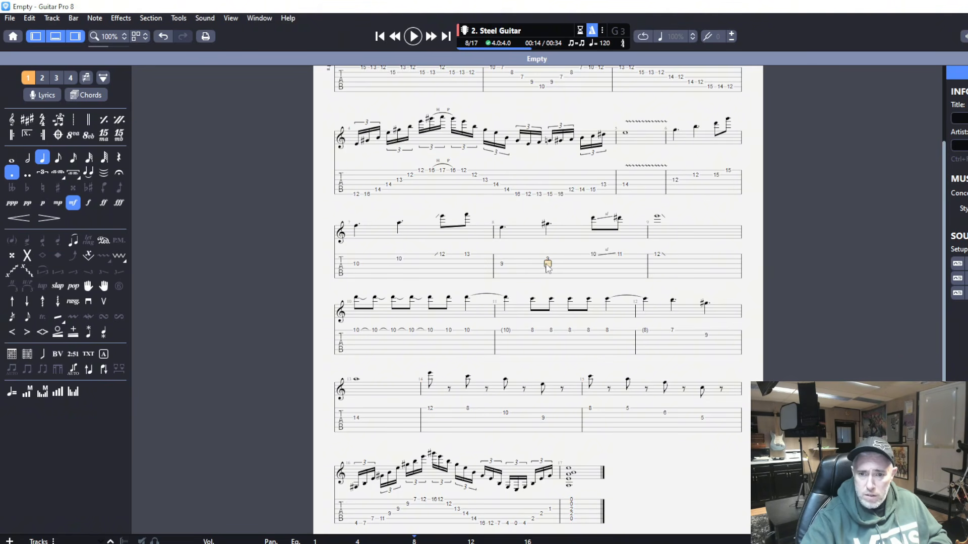
key("ctrl+Down")
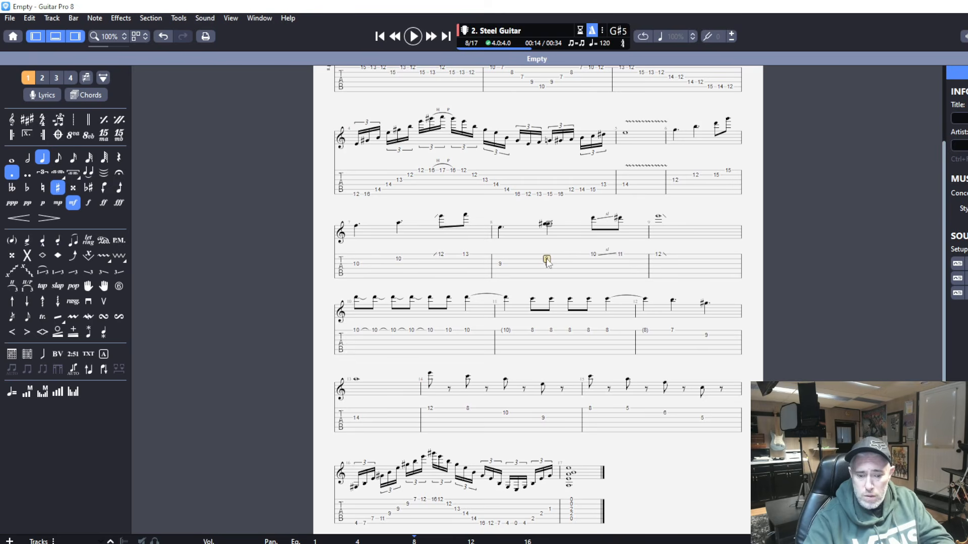
- Add a shift slide from fret 9 to fret 13 on string 3 in bar 8 and play back the bar
left_click(501, 263)
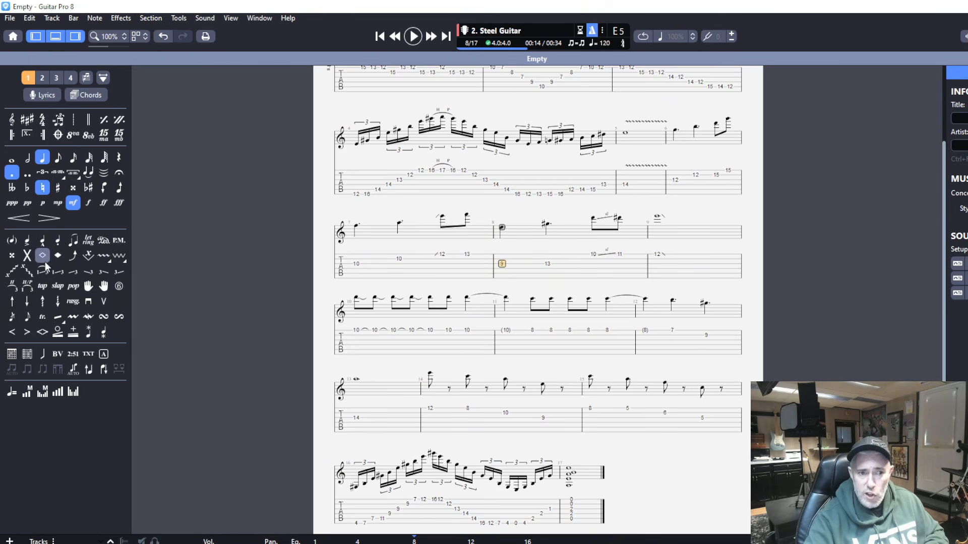
left_click(58, 271)
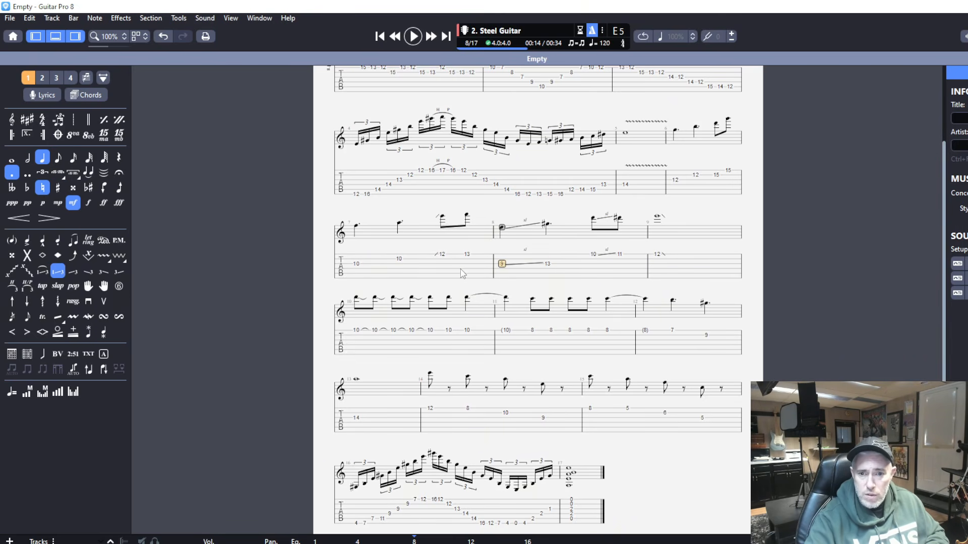
key("space")
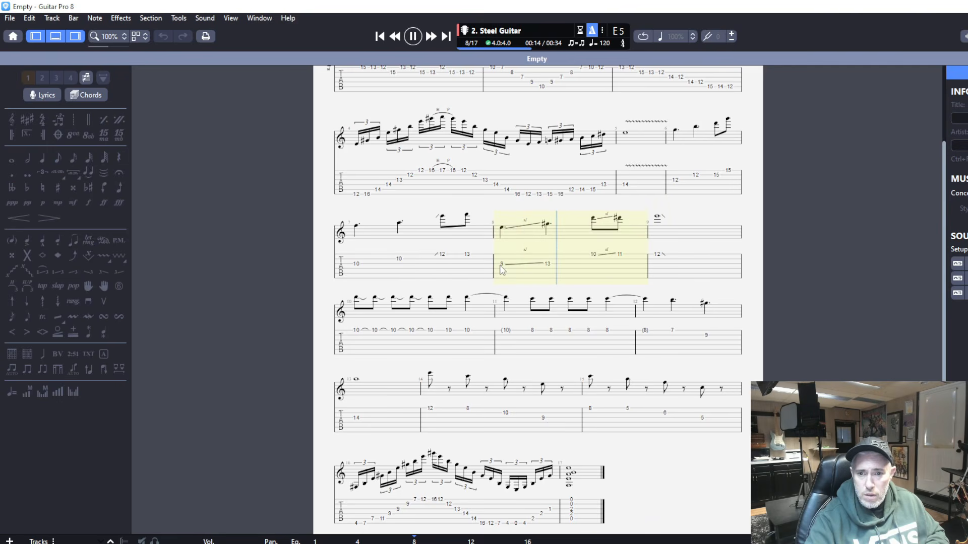
key("space")
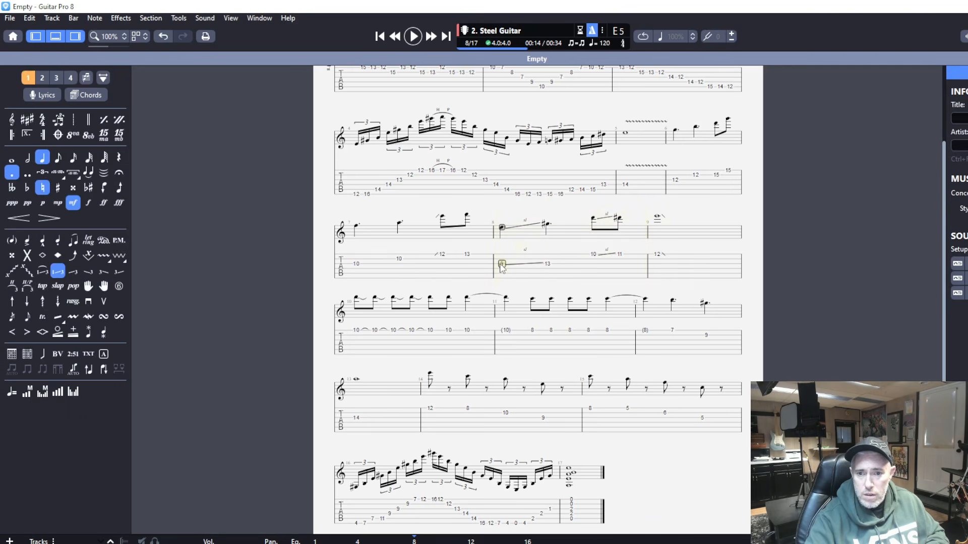
key("space")
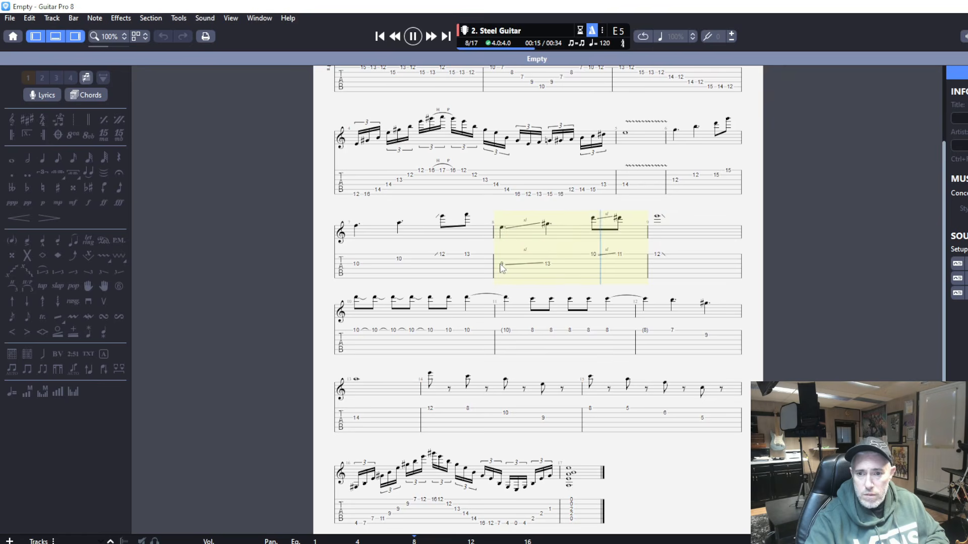
key("space")
- Delete all notes and rests in bar 15 and play back through the emptied bar
scroll(499, 445, "down", 1)
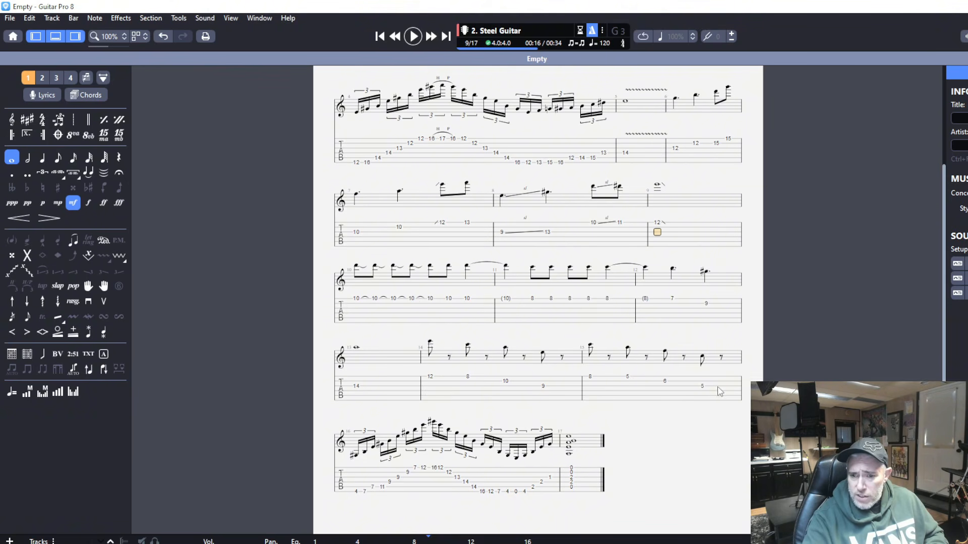
left_click_drag(720, 392, 602, 392)
key("Delete")
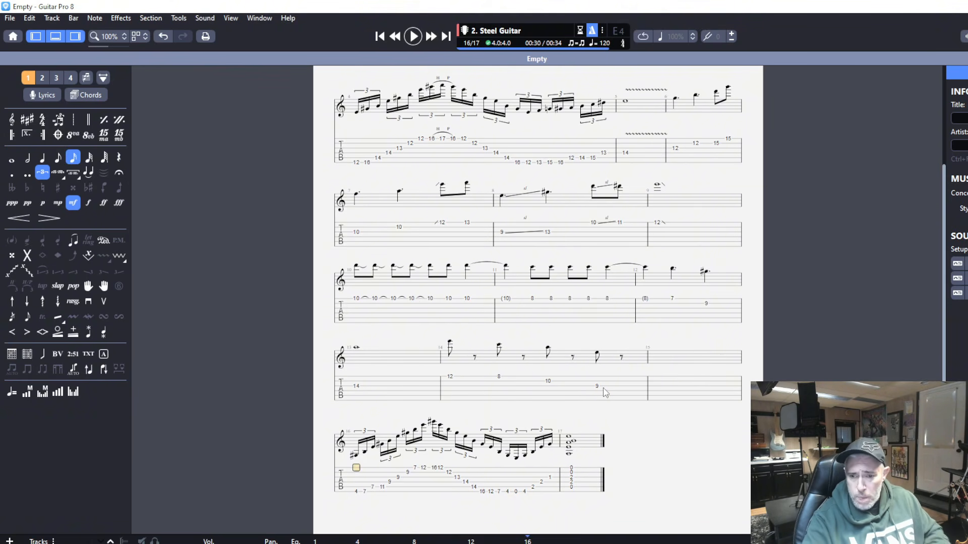
key("space")
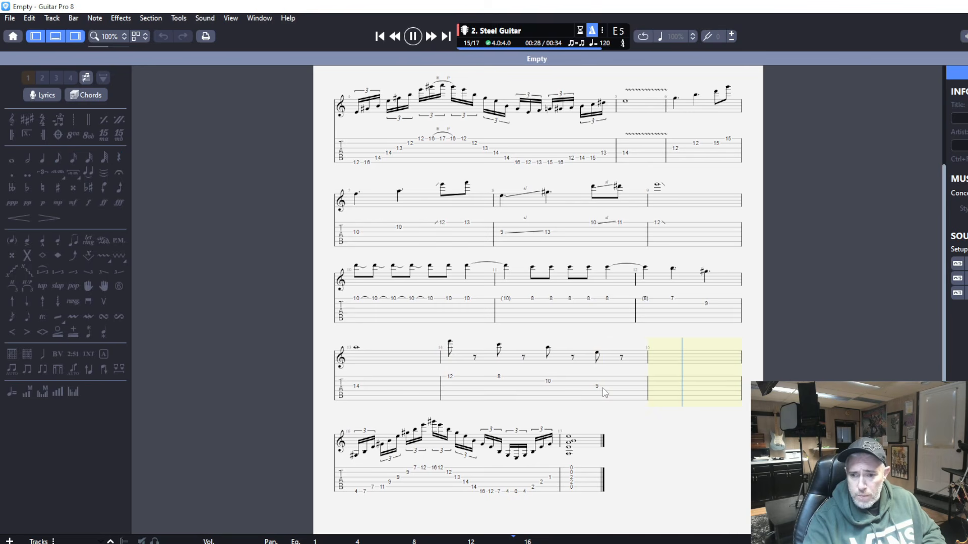
key("space")
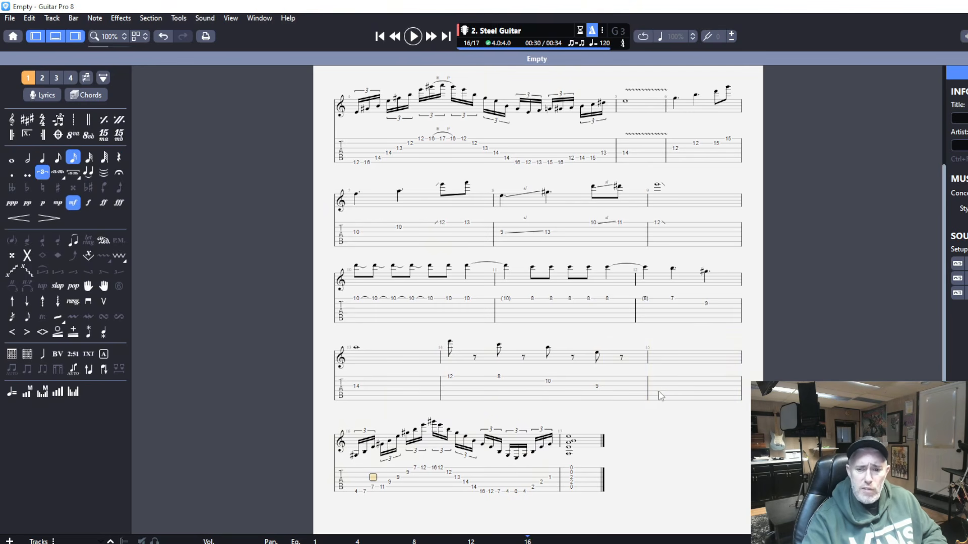
- Enter a whole note at fret 12 on string 1 in bar 15 using the on-screen fretboard, and play back the bar
left_click(657, 387)
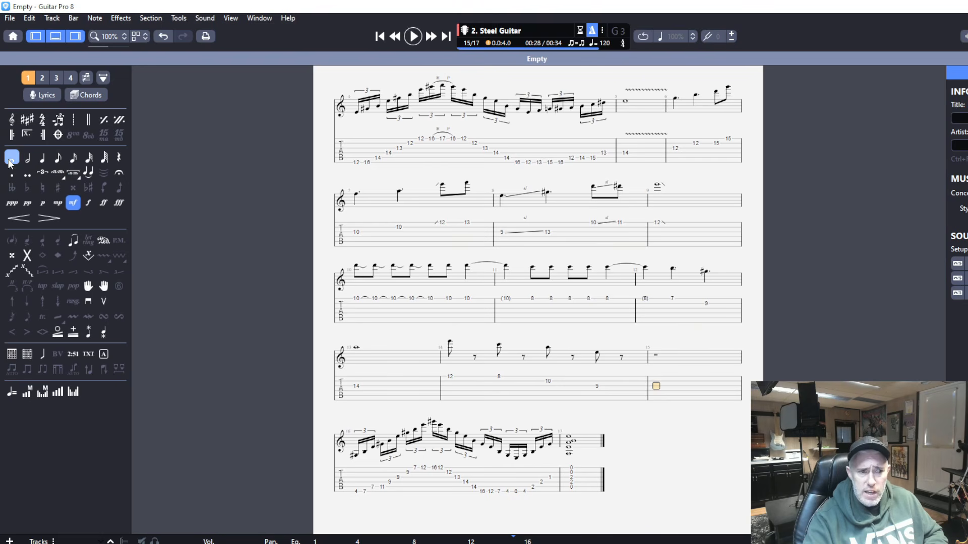
left_click(964, 36)
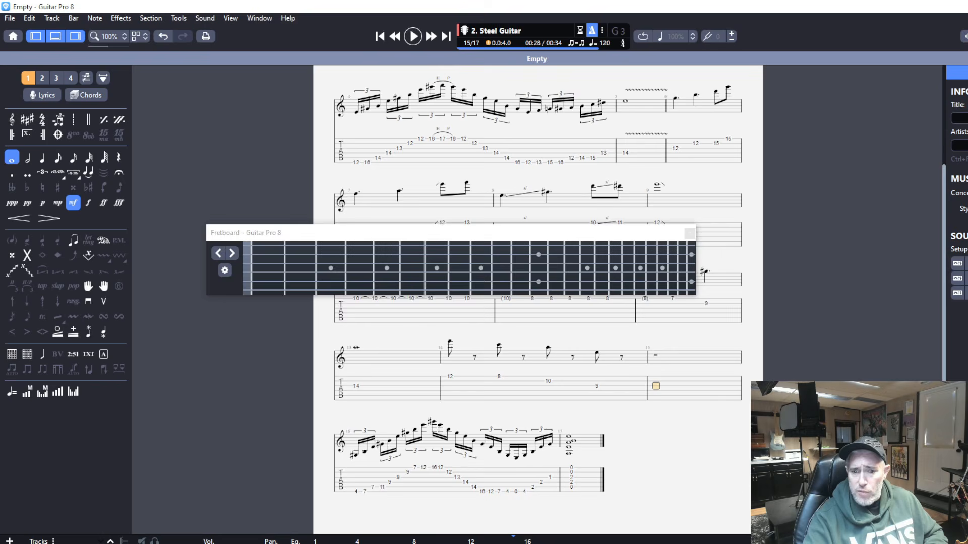
left_click_drag(409, 238, 351, 218)
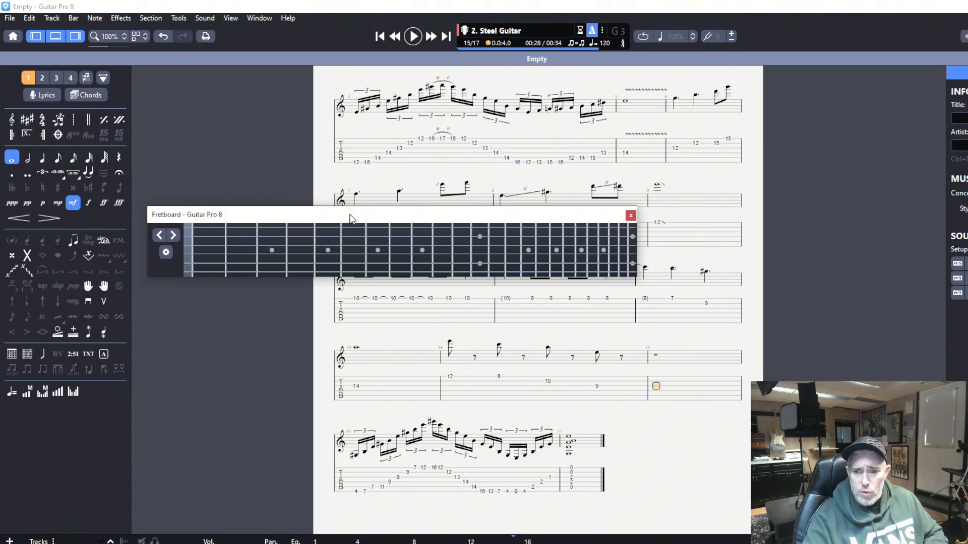
left_click(479, 228)
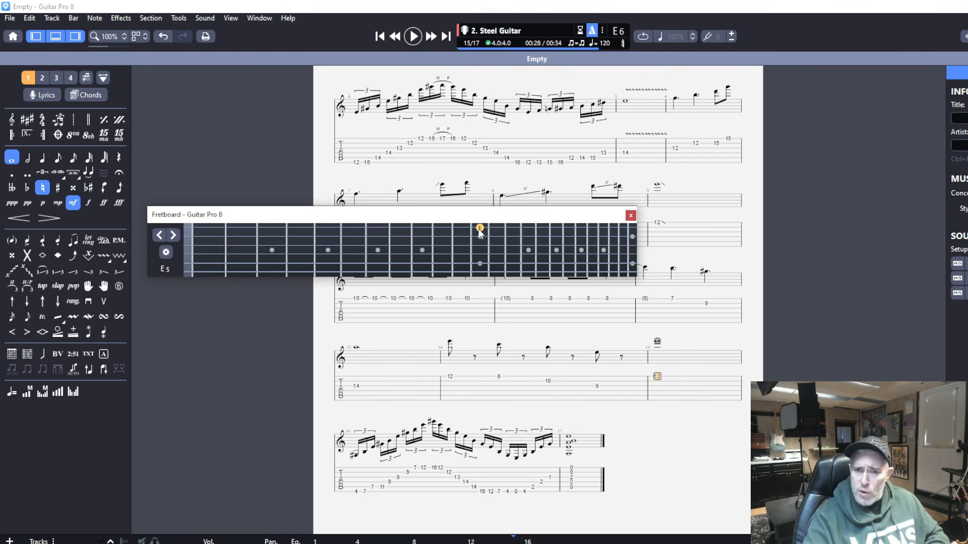
left_click_drag(483, 219, 561, 447)
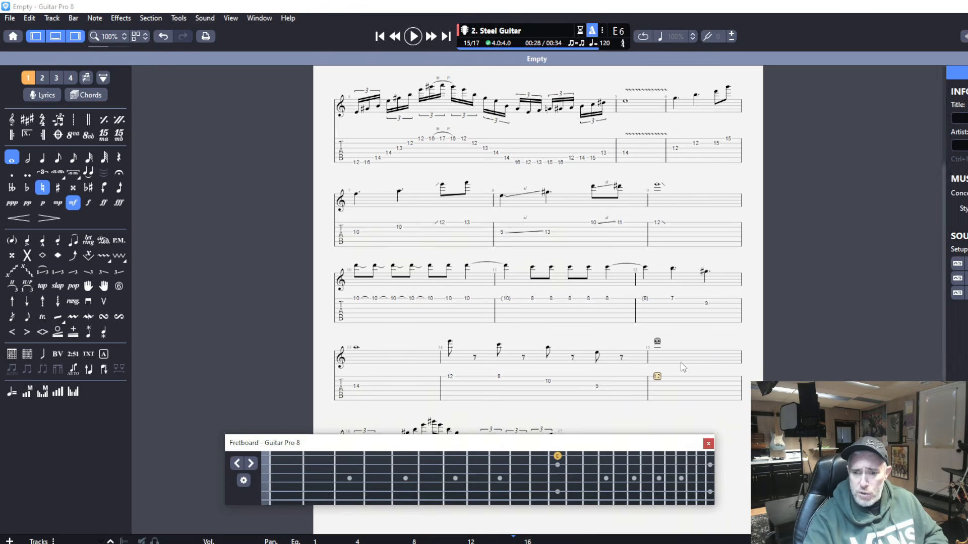
left_click(596, 388)
key("space")
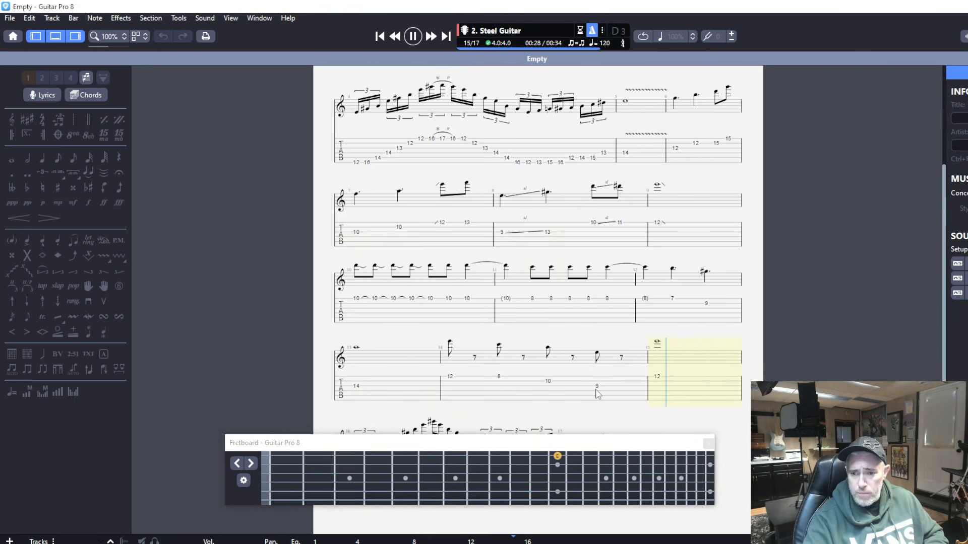
key("space")
- Add a half-step bend to the fret 12 note in bar 15, rising gradually until the end of the note
left_click(657, 378)
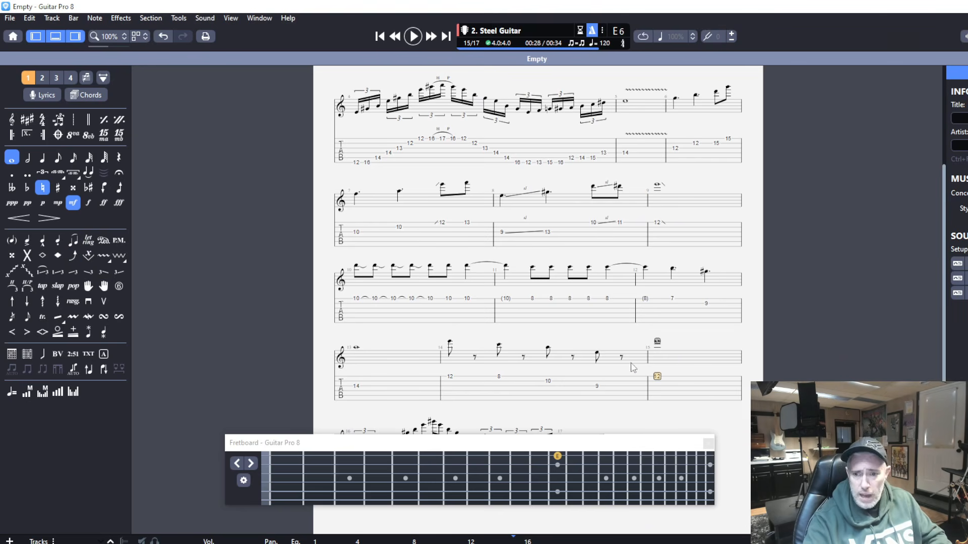
key("b")
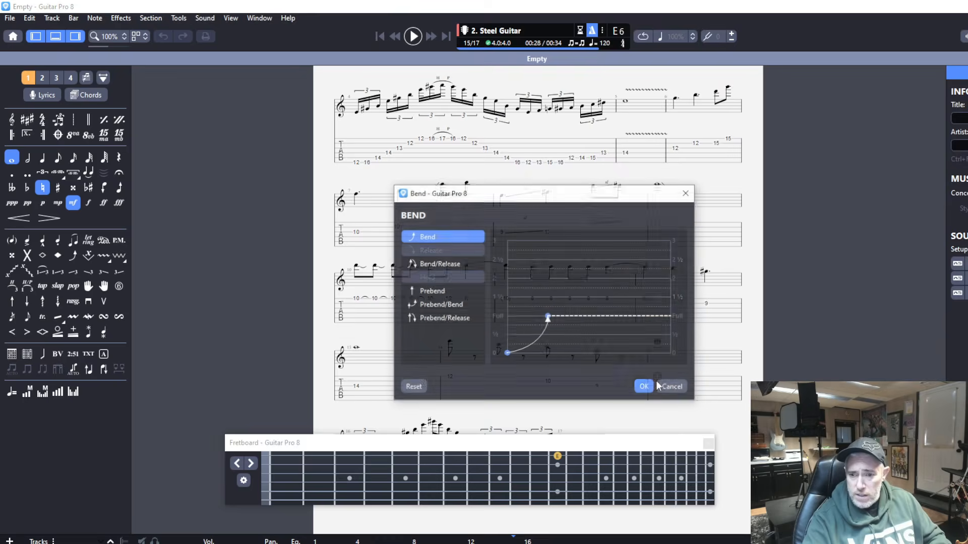
left_click_drag(528, 201, 279, 192)
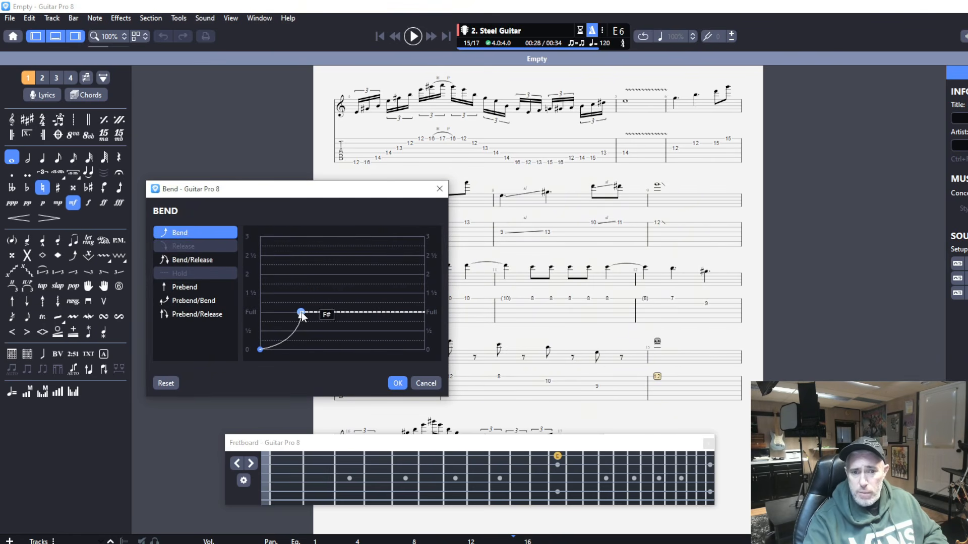
mouse_move(301, 313)
left_mouse_down()
mouse_move(300, 332)
mouse_move(296, 246)
mouse_move(290, 309)
left_mouse_up()
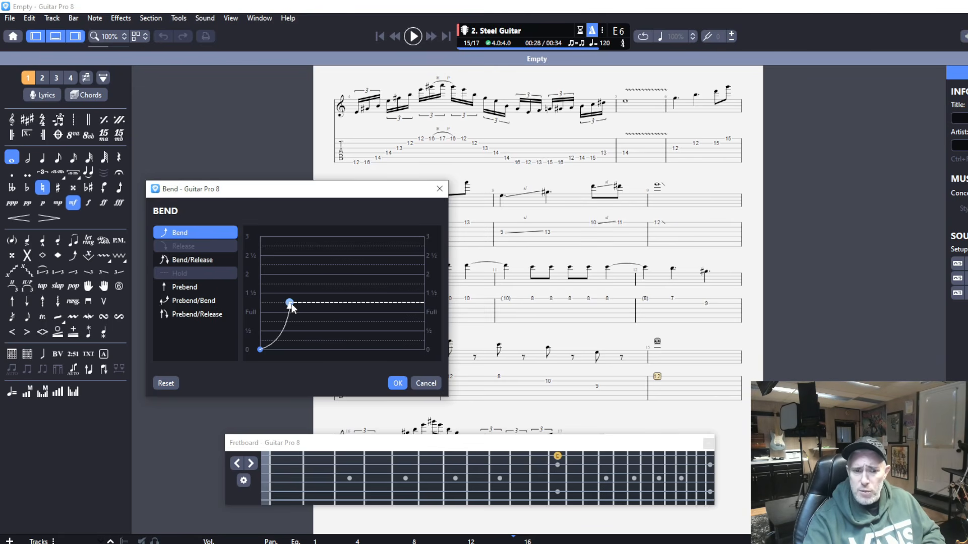
left_click_drag(291, 302, 299, 331)
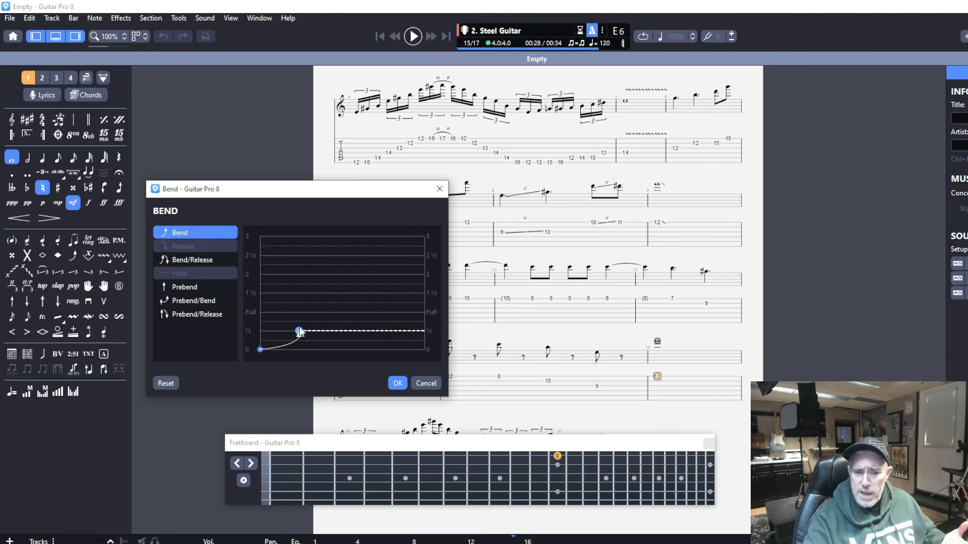
left_click_drag(300, 333, 436, 331)
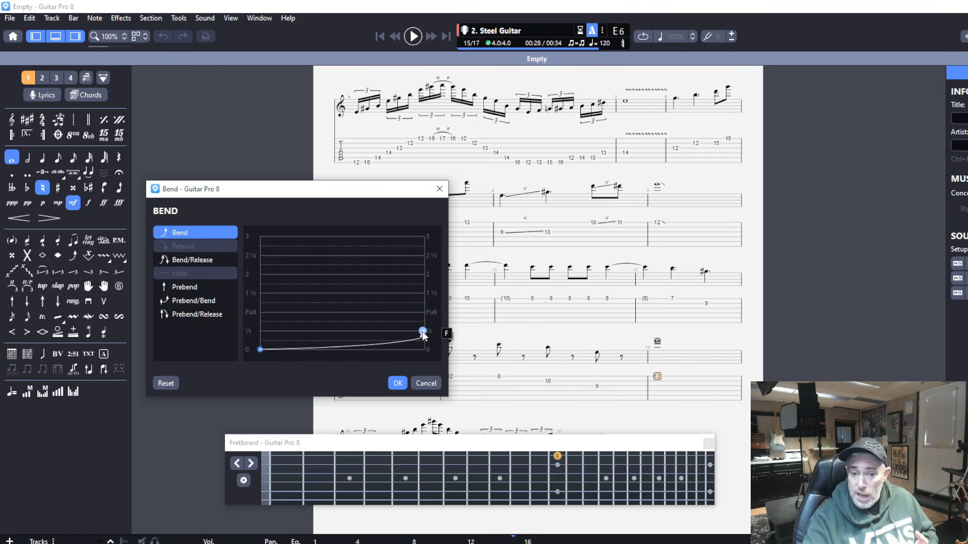
left_click(398, 383)
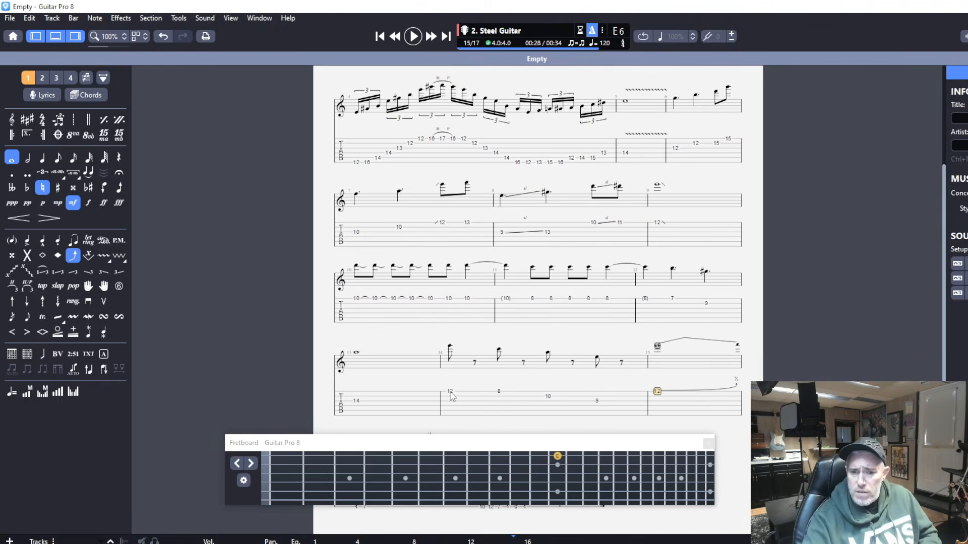
- Play back from the start of bar 14 through the bend and move the fretboard window off the last staff
left_click(450, 392)
key("space")
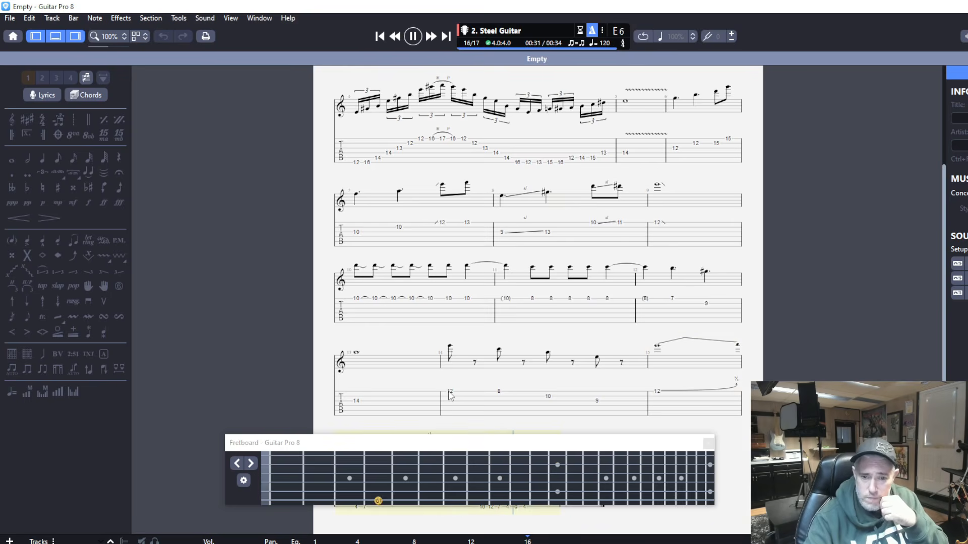
left_click_drag(474, 445, 303, 295)
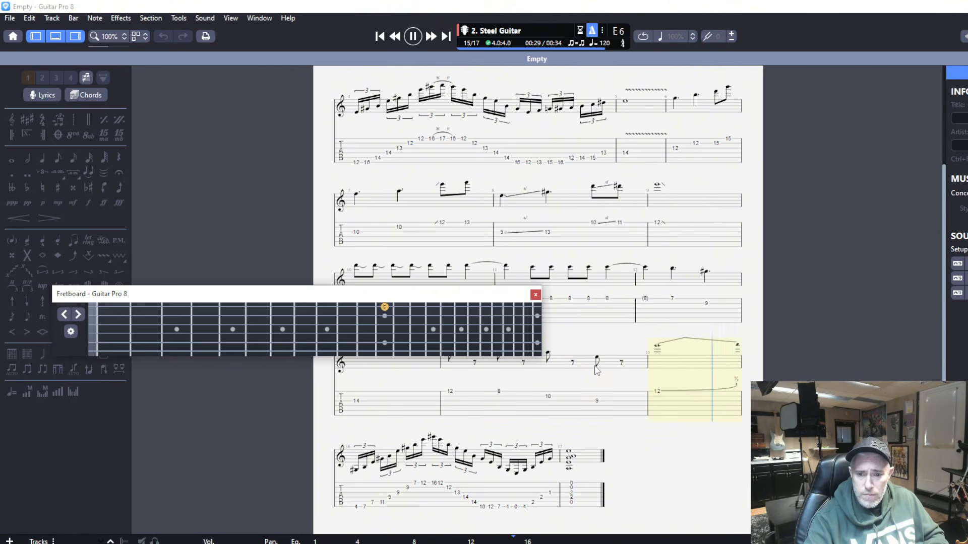
- Shift the peak of the half-step bend in bar 15 close to the note's start and play back from bar 14
left_click(657, 392)
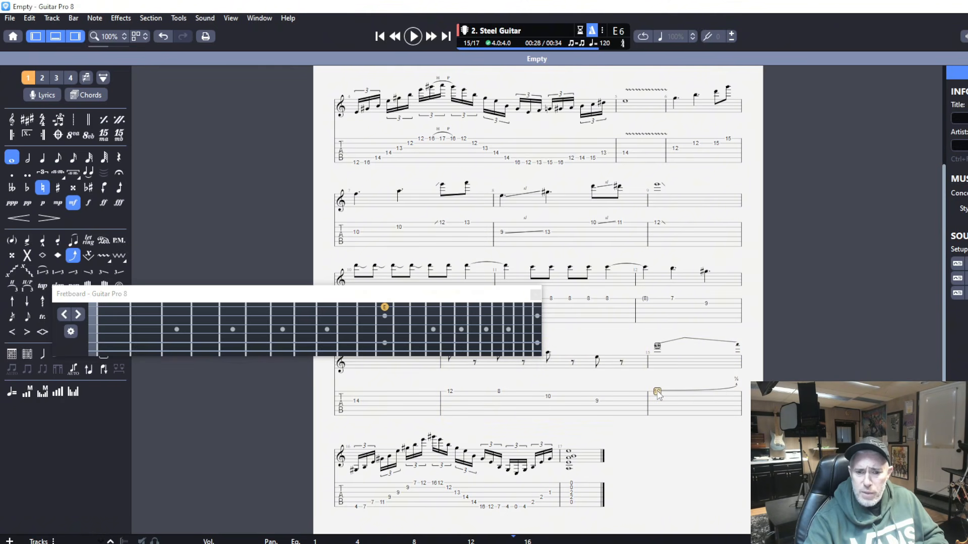
left_click(657, 391)
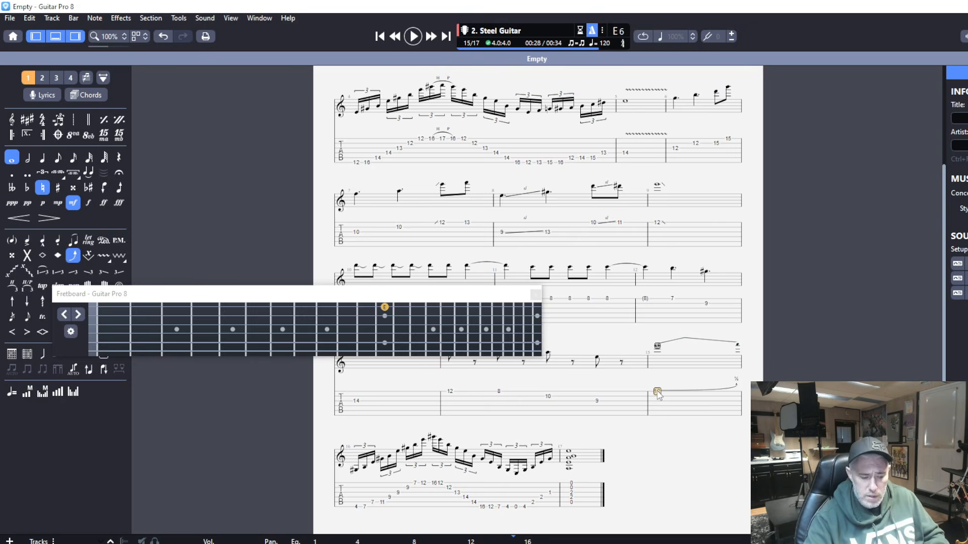
double_click(657, 392)
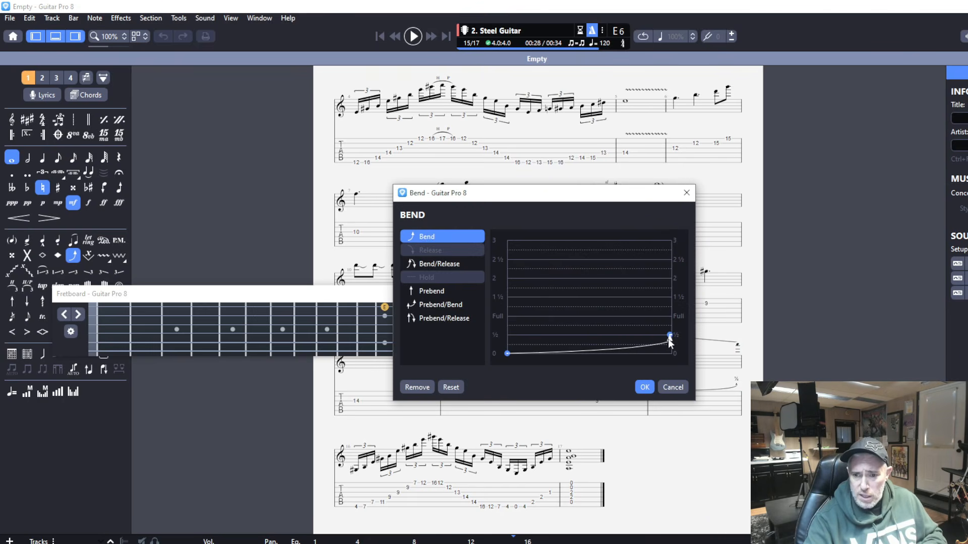
left_click_drag(663, 334, 528, 335)
left_click(644, 387)
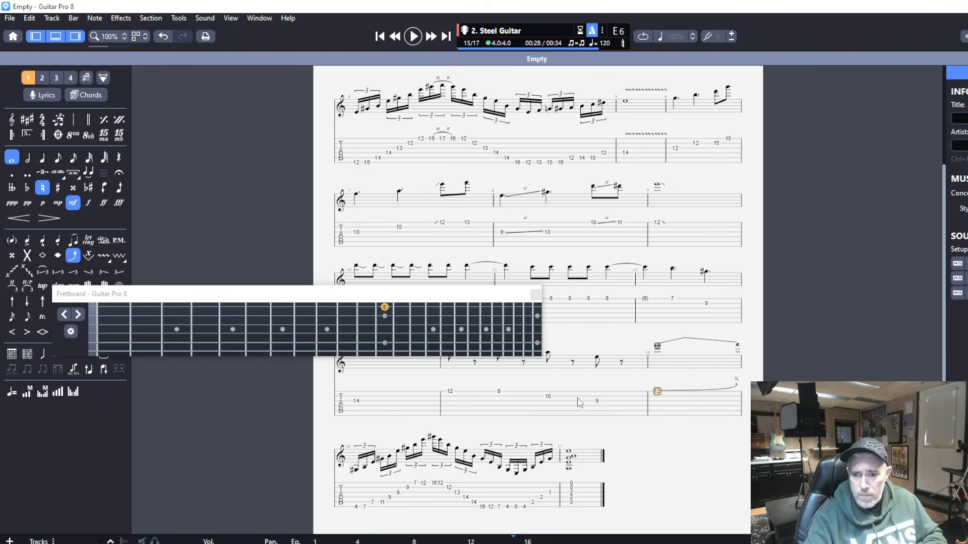
left_click(450, 392)
key("space")
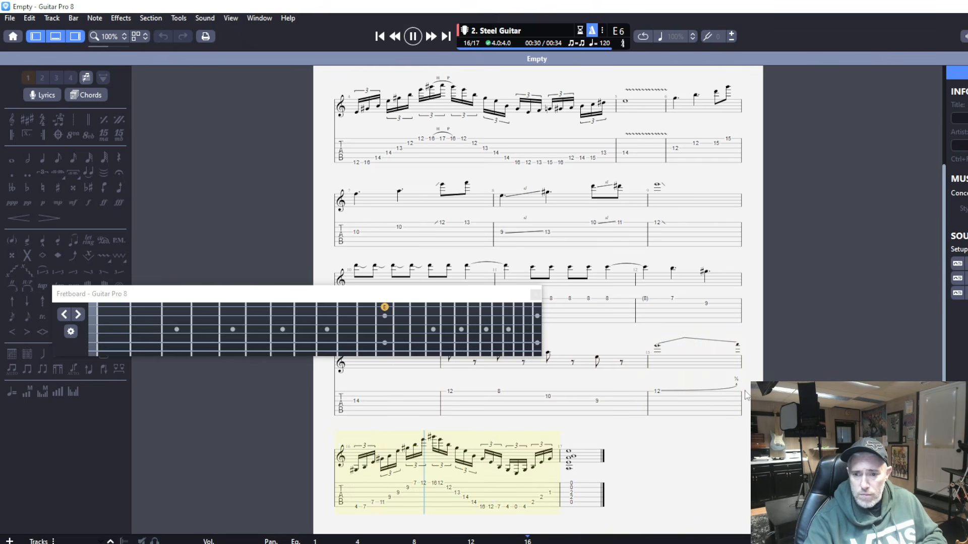
key("space")
- Stretch the half-step bend in bar 15 so it peaks near the note's end, play it back, and close the fretboard
double_click(655, 392)
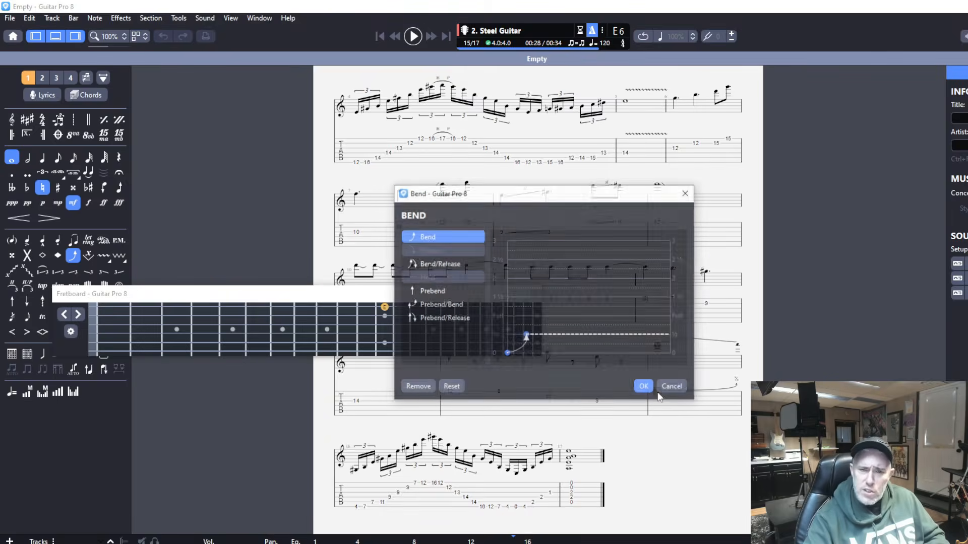
left_click_drag(526, 336, 666, 336)
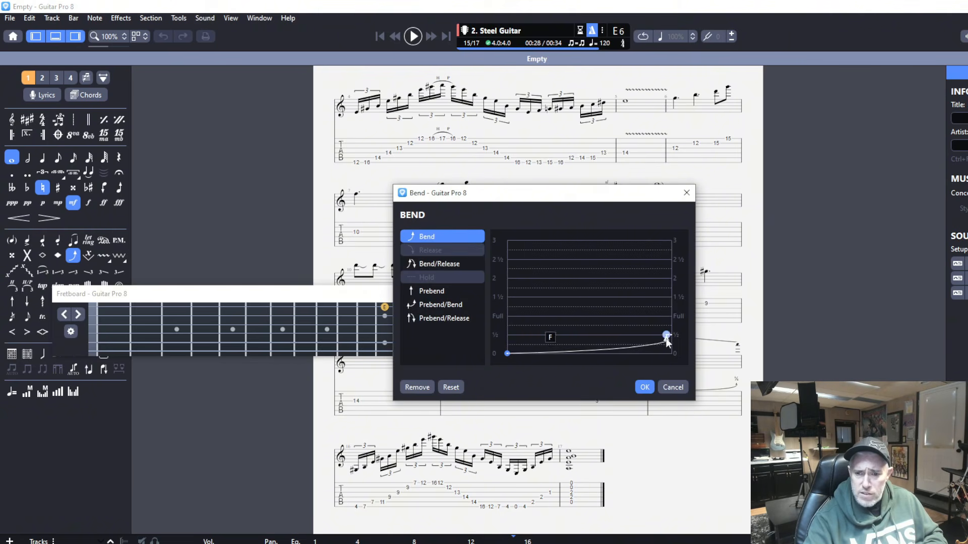
left_click(648, 386)
left_click(549, 398)
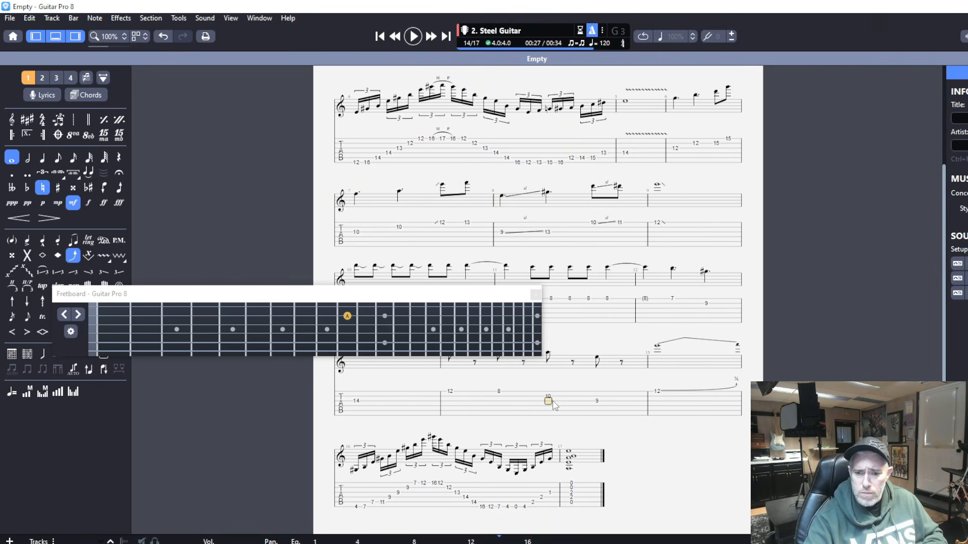
key("space")
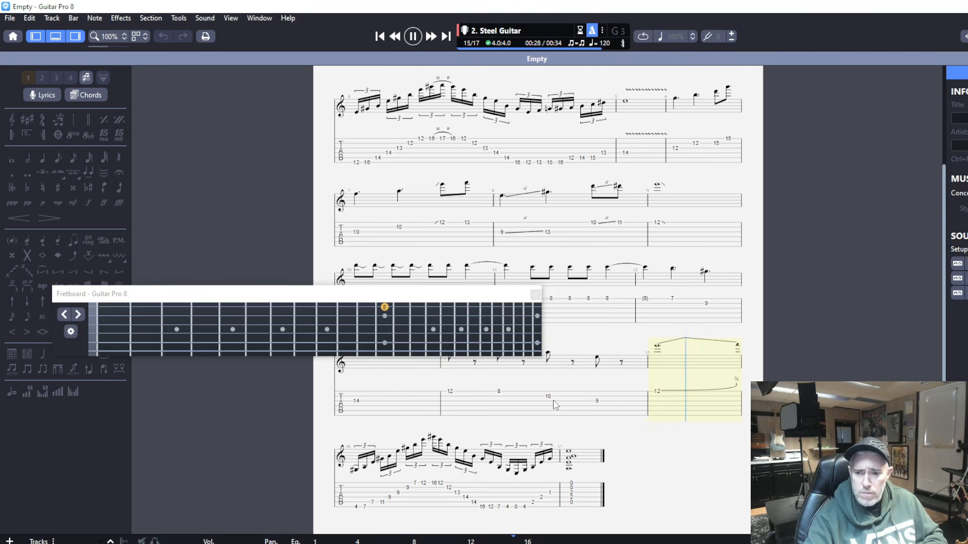
key("space")
left_click(535, 296)
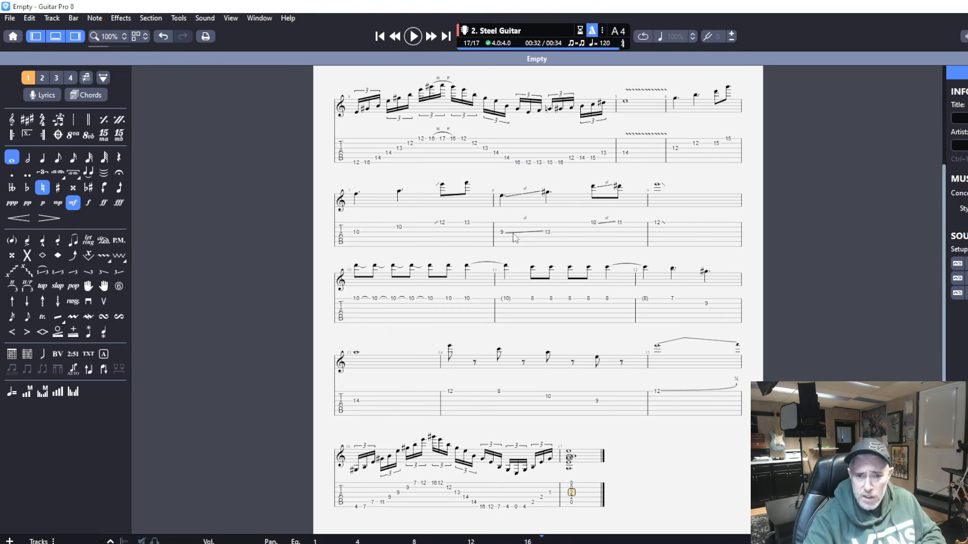
- Add a closing repeat at the end of bar 17, set to play 10 times
scroll(364, 207, "up", 4)
scroll(364, 206, "down", 1)
scroll(584, 506, "down", 2)
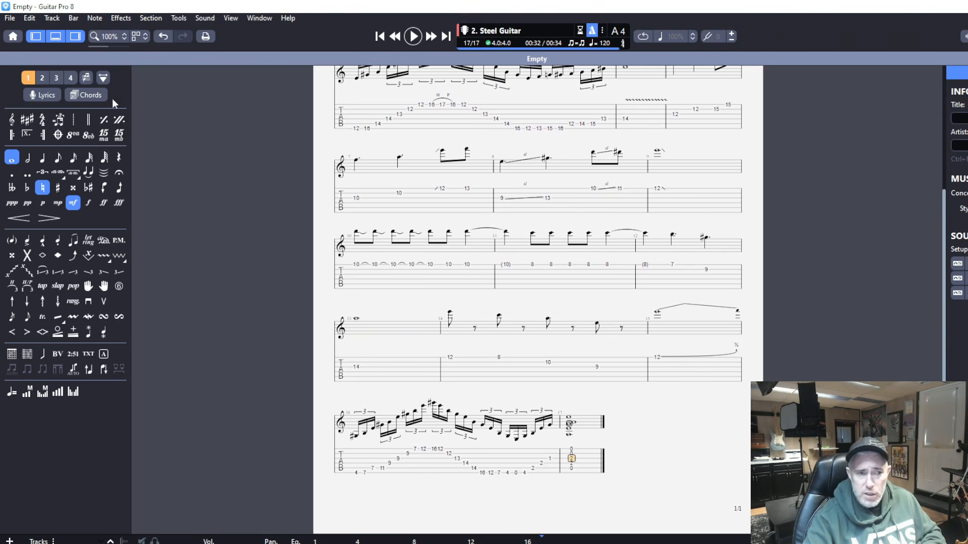
left_click(43, 135)
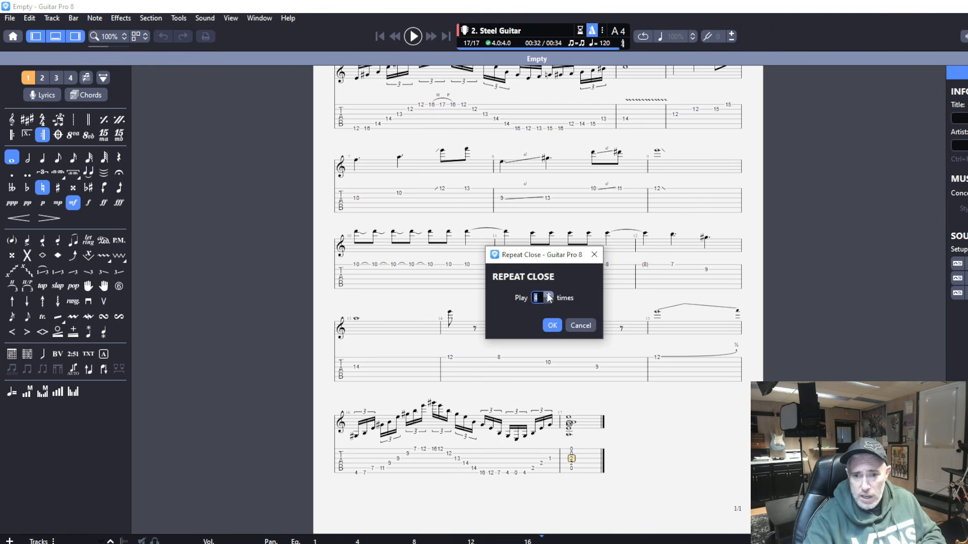
left_click(557, 326)
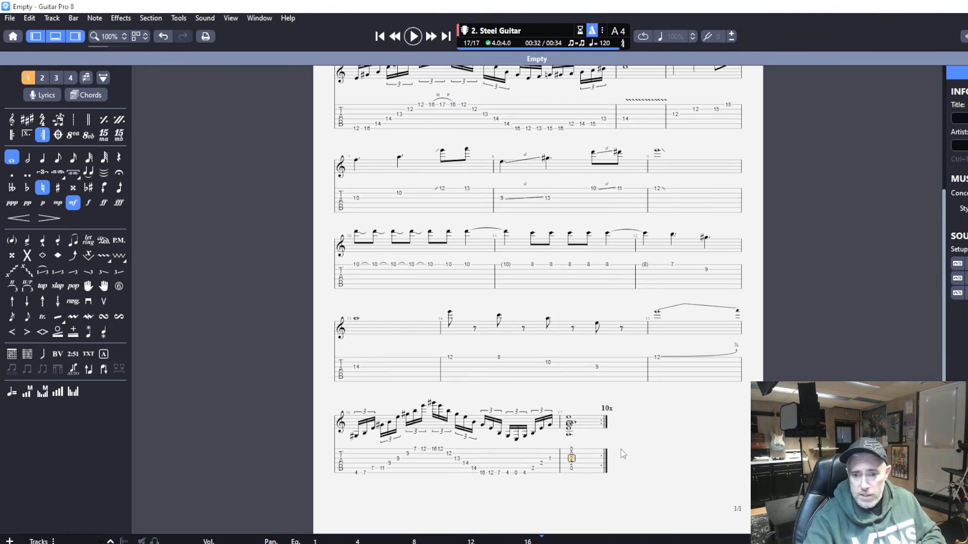
- Look through the whole tab from the first bar and play back part of bar 4
scroll(614, 457, "up", 3)
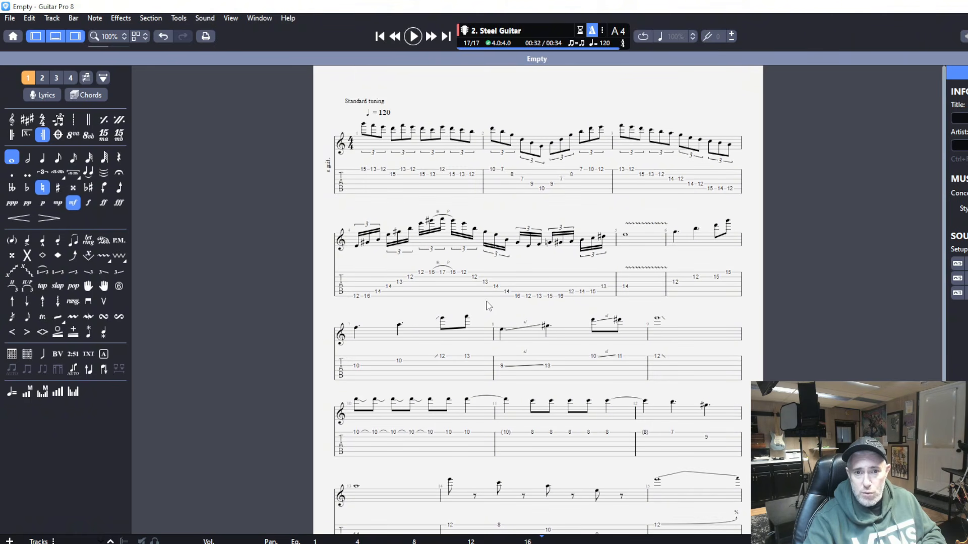
scroll(512, 412, "down", 1)
scroll(522, 432, "up", 1)
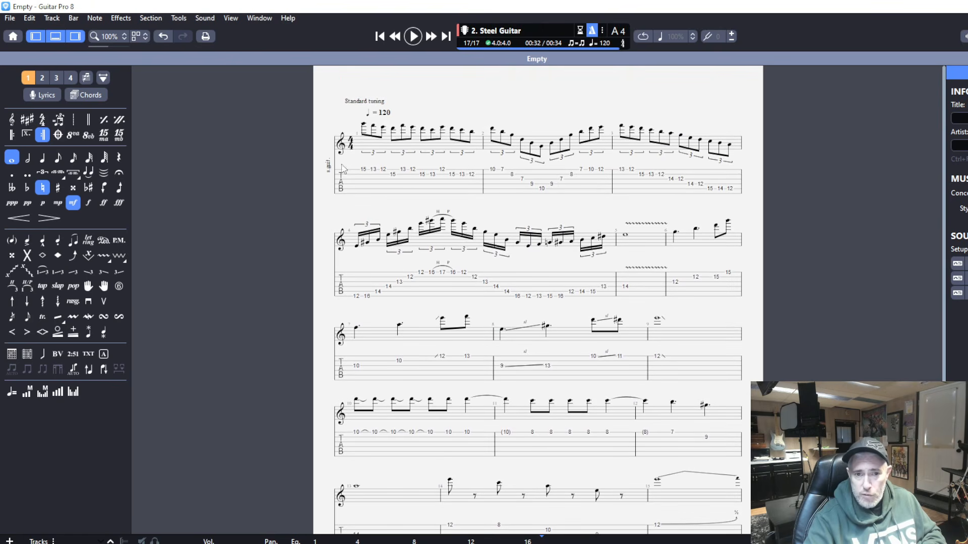
scroll(421, 166, "down", 2)
scroll(605, 506, "down", 1)
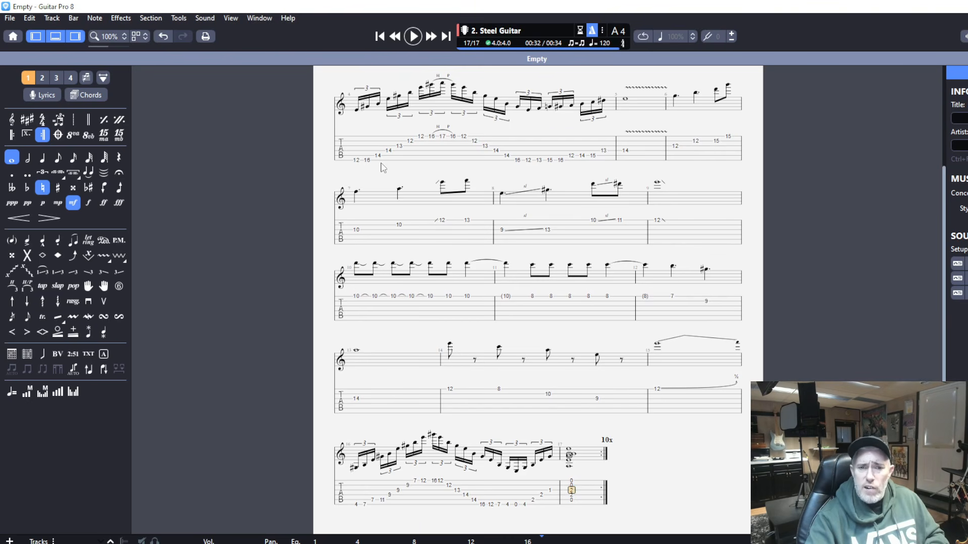
left_click(357, 159)
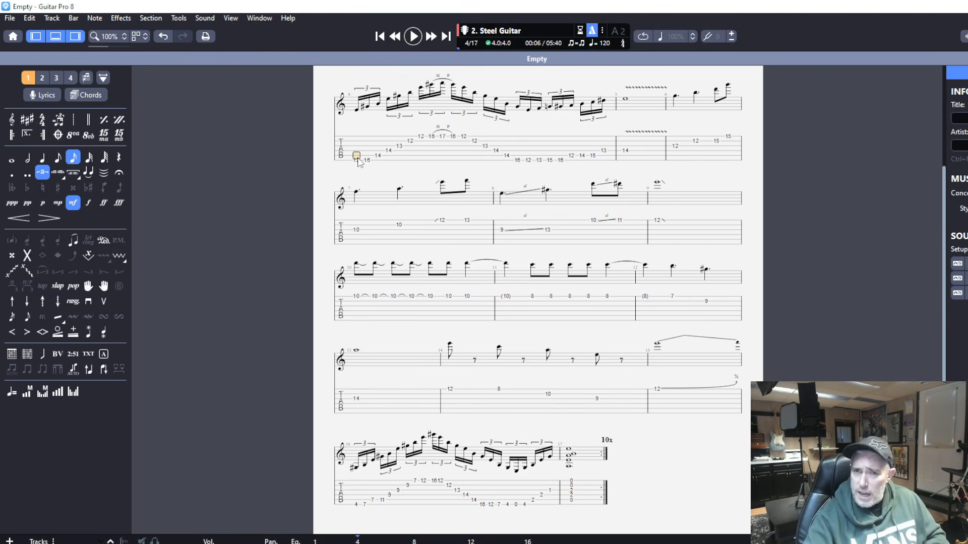
key("space")
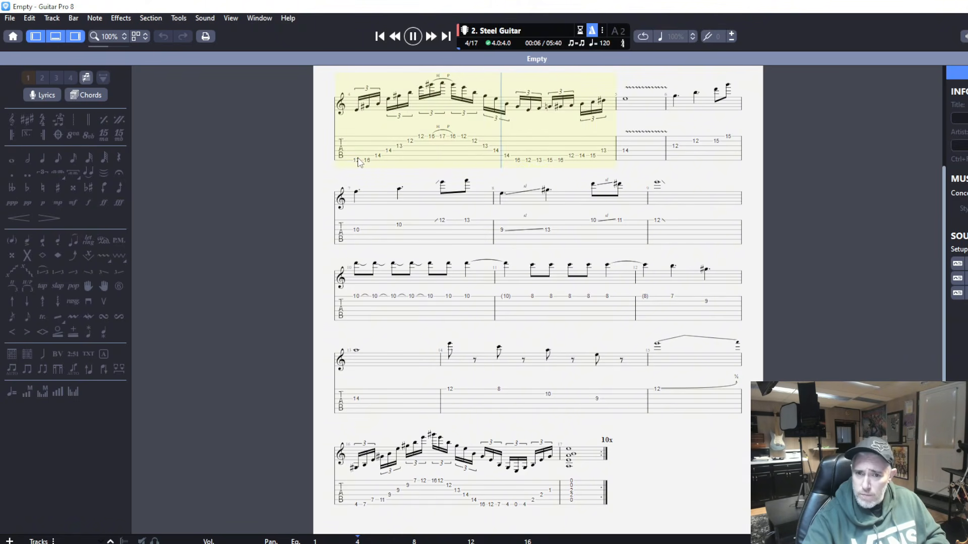
key("space")
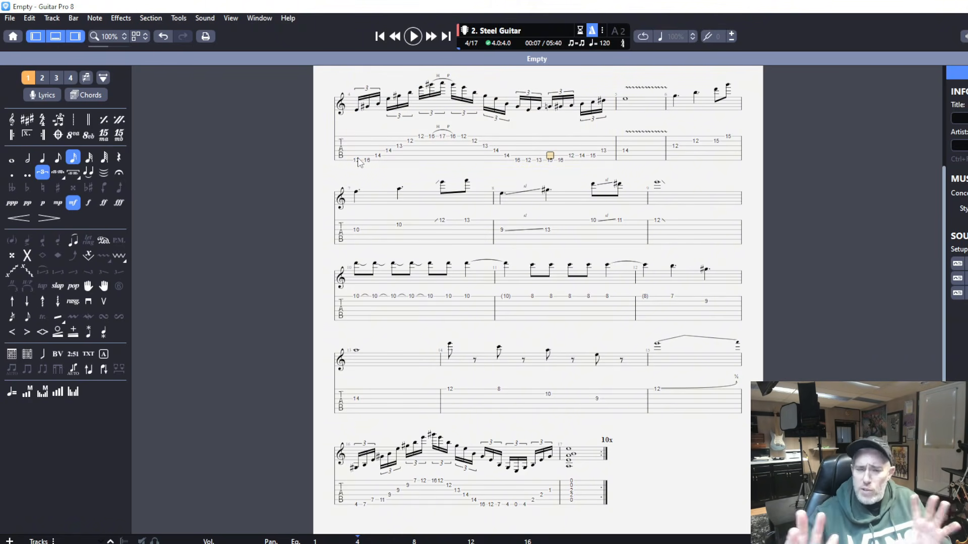